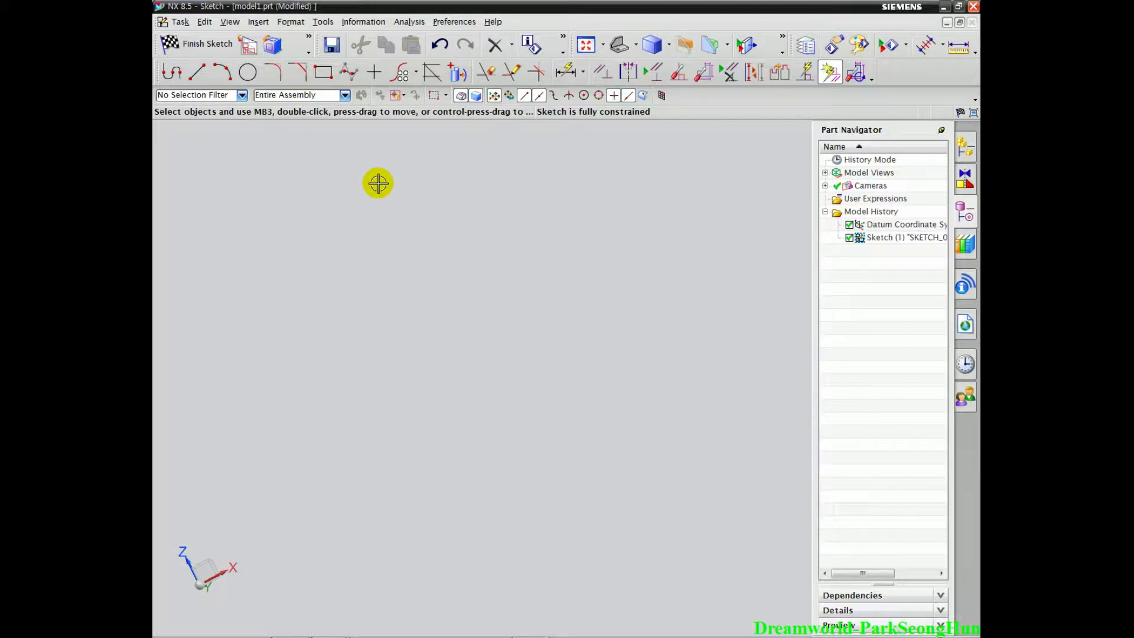
- Fit the sketch geometry in the graphics area and orient the view to the sketch plane
key("ctrl+f")
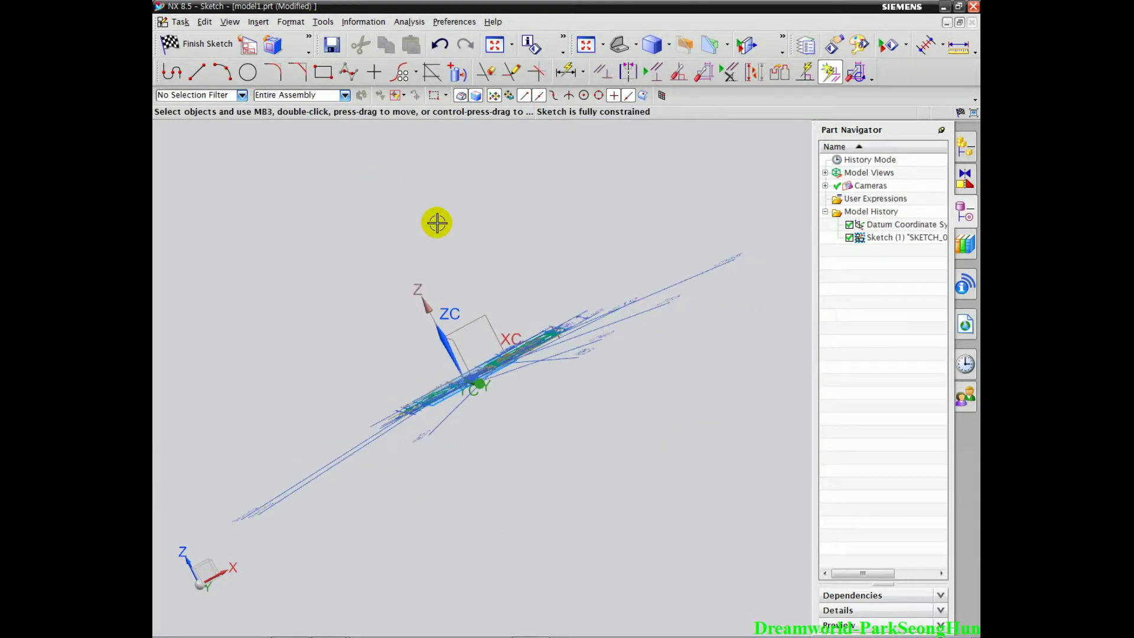
scroll(435, 432, "down", 5)
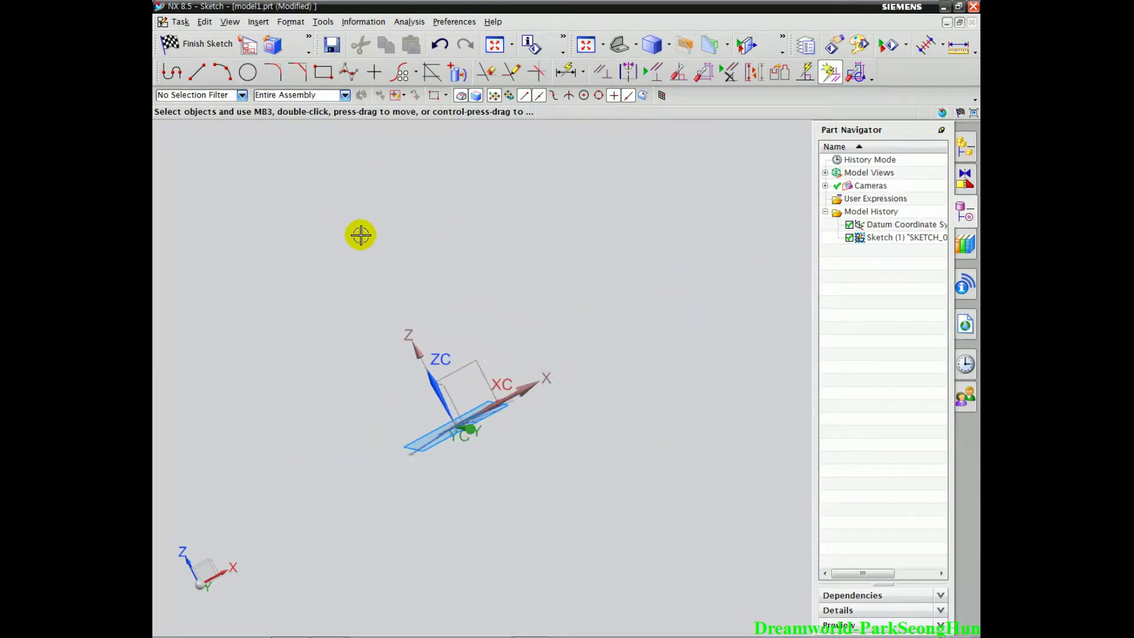
middle_click_drag(460, 385, 509, 413, "shift")
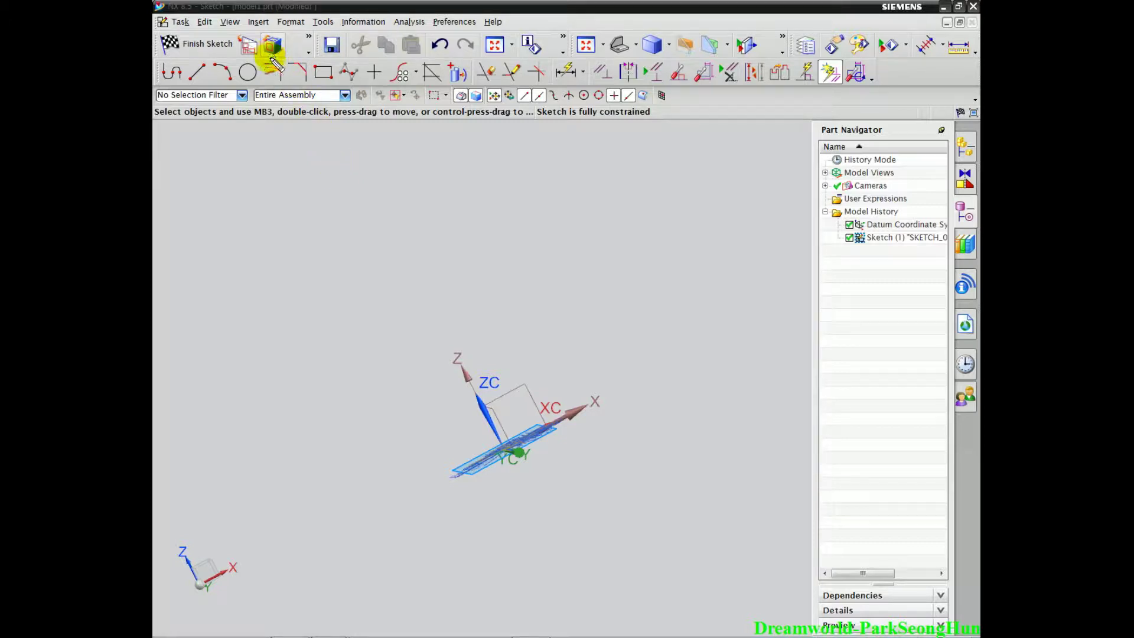
mouse_move(233, 59)
left_mouse_down()
mouse_move(263, 46)
mouse_move(245, 61)
mouse_move(243, 51)
mouse_move(263, 83)
left_mouse_up()
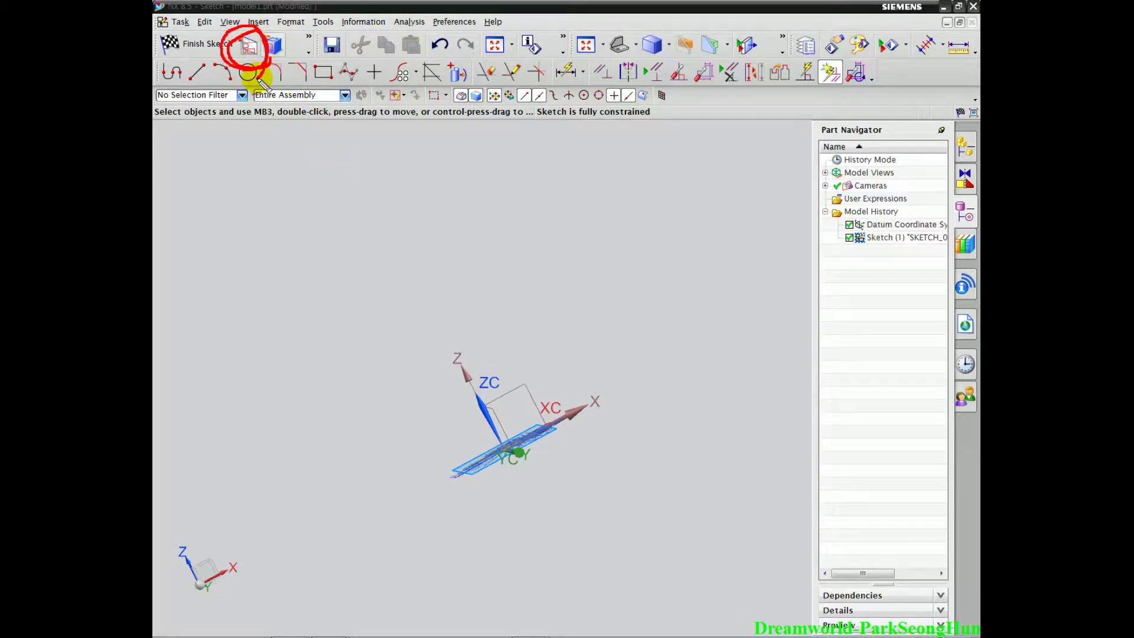
right_click(396, 153)
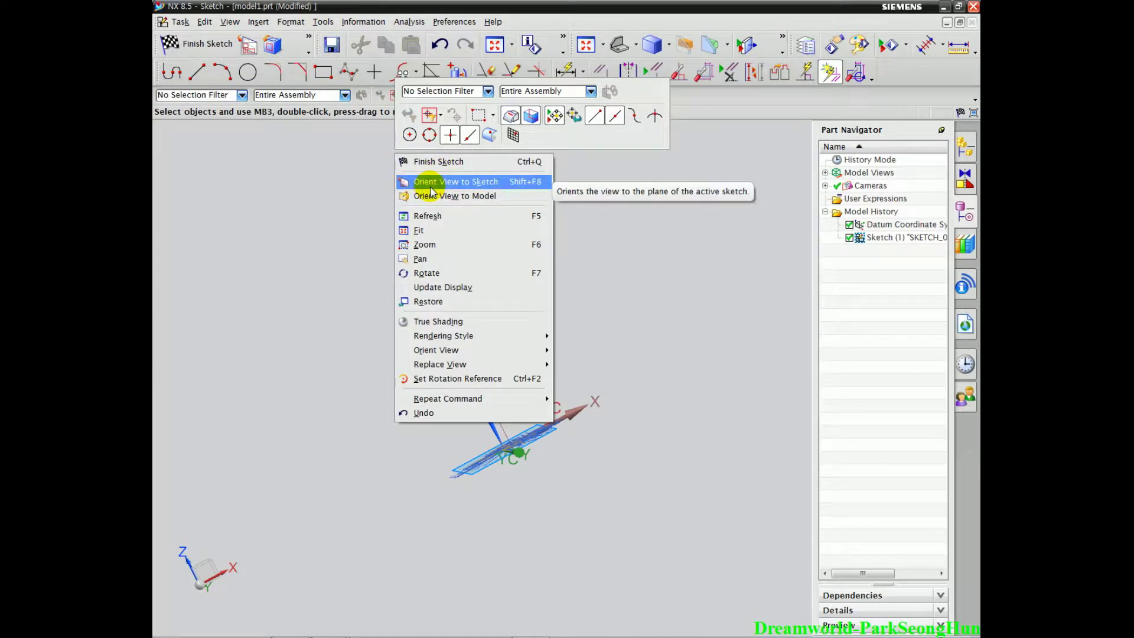
key("ctrl+shift+d")
mouse_move(591, 395)
left_mouse_down()
mouse_move(382, 420)
mouse_move(377, 195)
mouse_move(496, 155)
mouse_move(542, 177)
mouse_move(554, 390)
mouse_move(542, 433)
left_mouse_up()
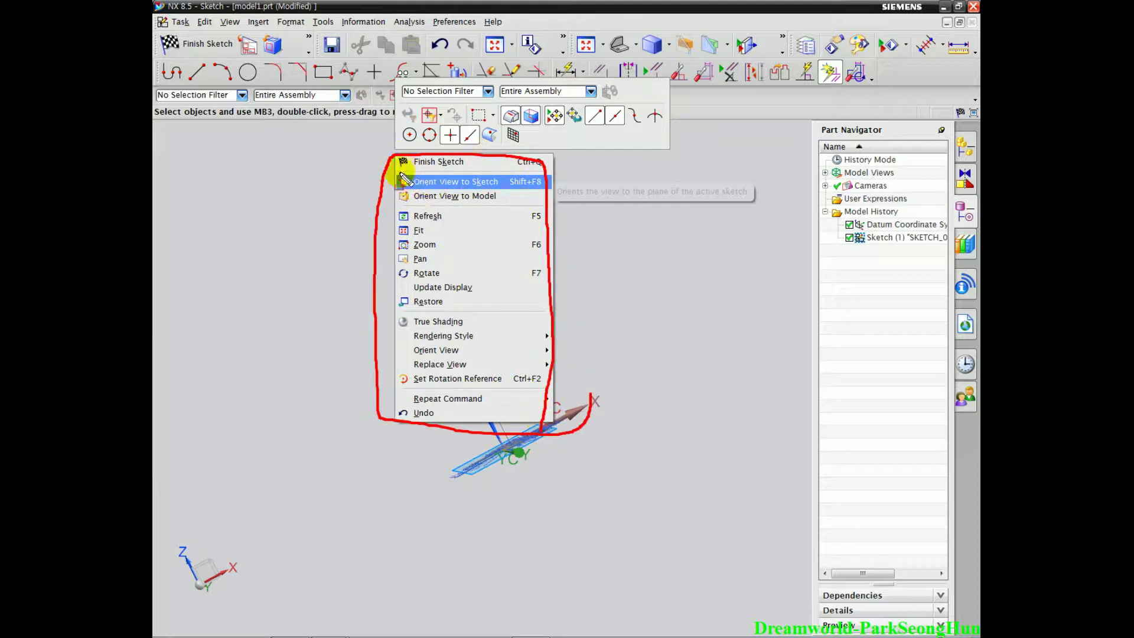
mouse_move(397, 173)
left_mouse_down()
mouse_move(468, 202)
mouse_move(550, 203)
left_mouse_up()
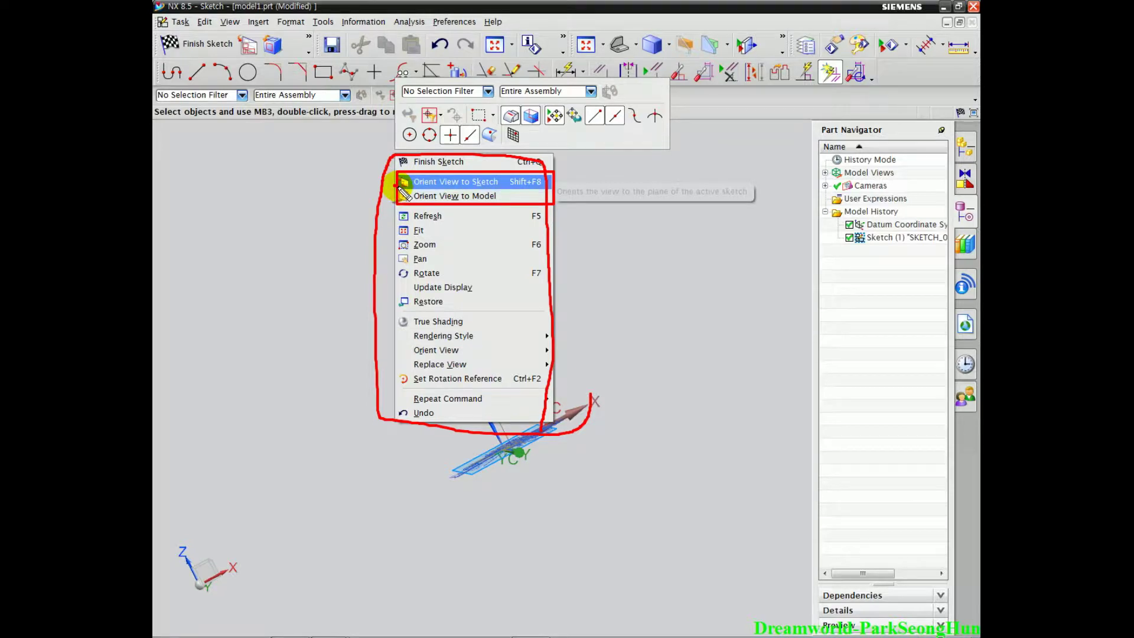
left_click_drag(483, 167, 413, 188)
key("Escape")
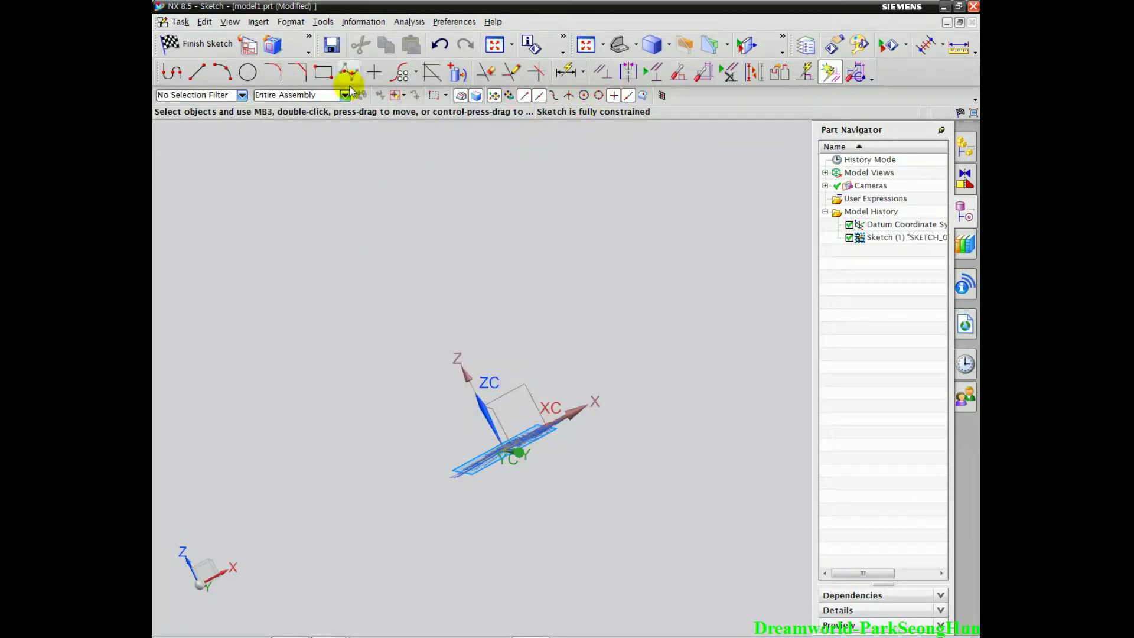
left_click(250, 47)
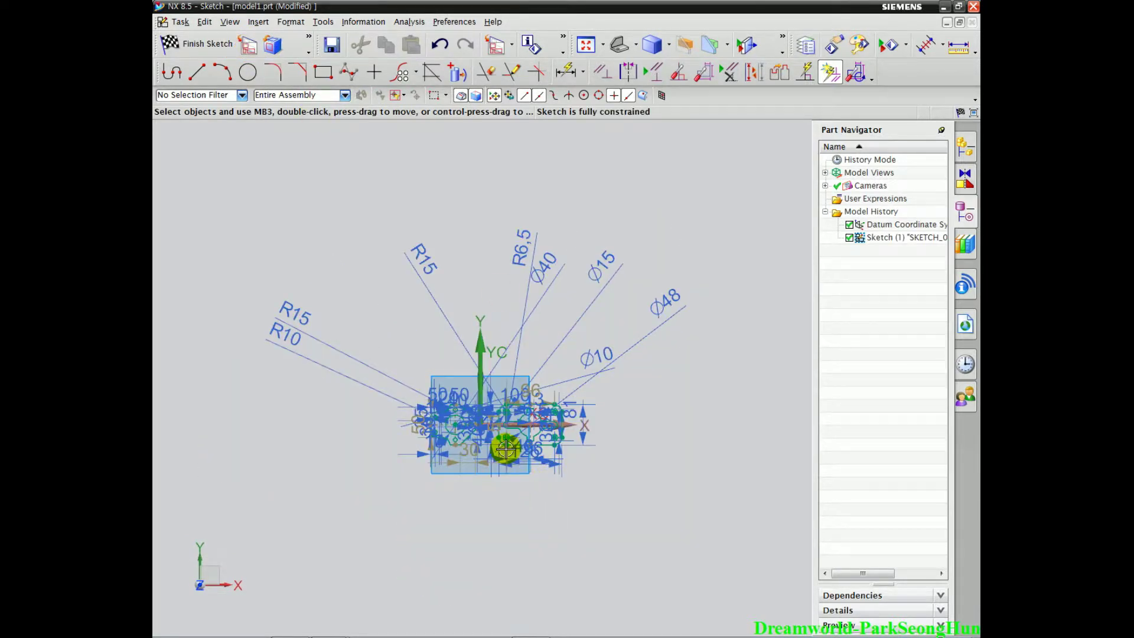
scroll(508, 458, "up", 5)
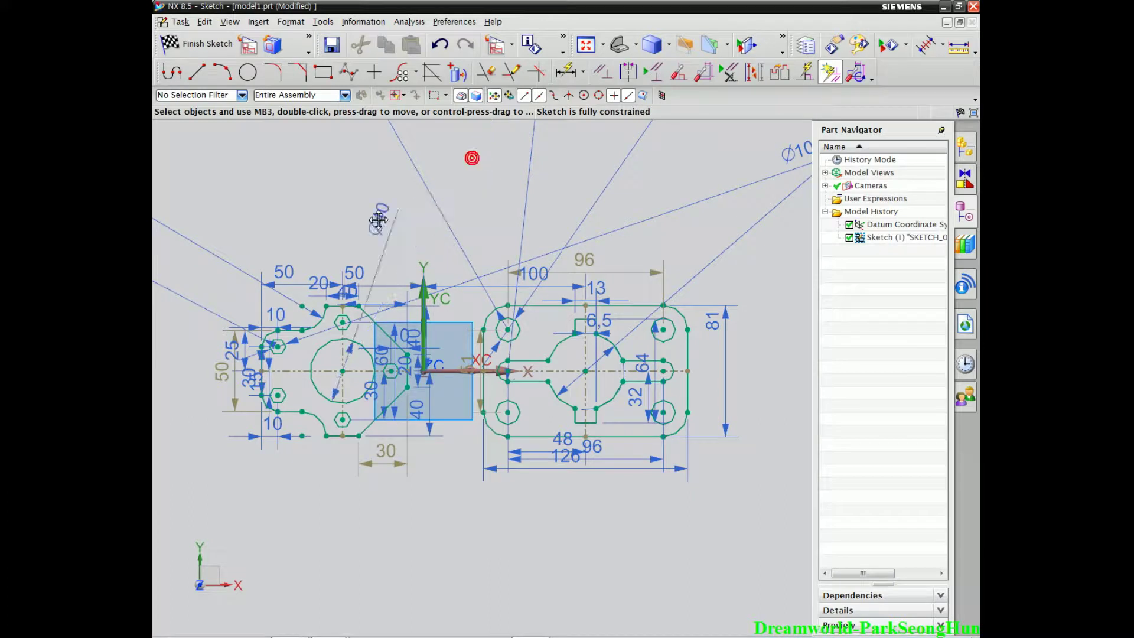
- Move the radius and diameter dimension labels with long leaders closer to the two plate profiles
left_click_drag(452, 223, 454, 226)
left_click_drag(526, 201, 518, 227)
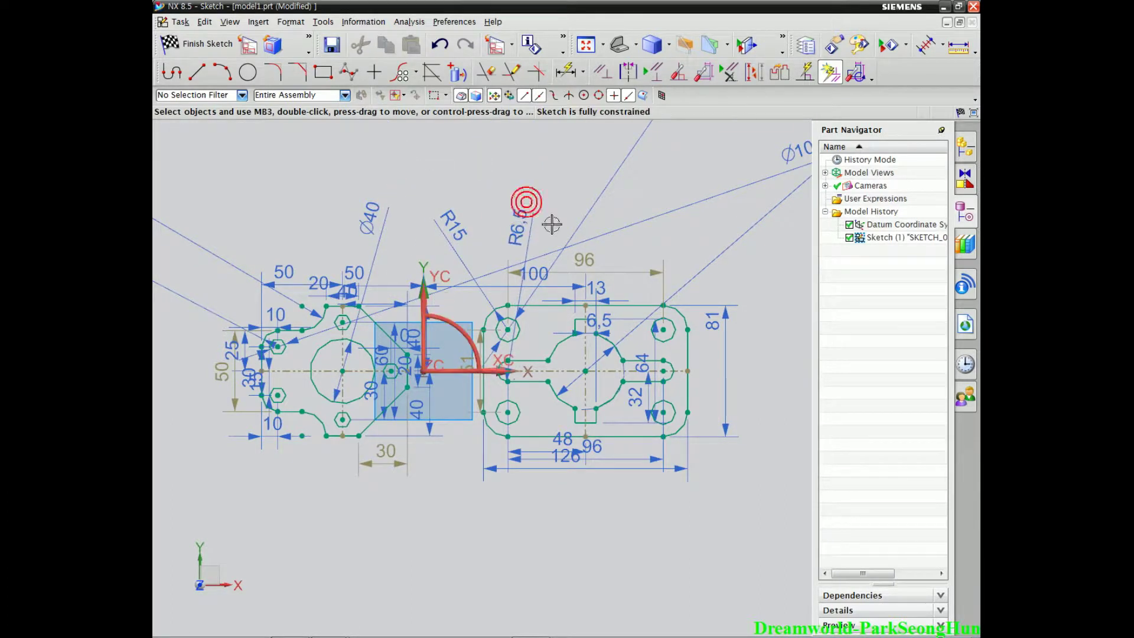
left_click_drag(598, 199, 401, 266)
left_click_drag(238, 268, 257, 271)
left_click_drag(186, 298, 215, 301)
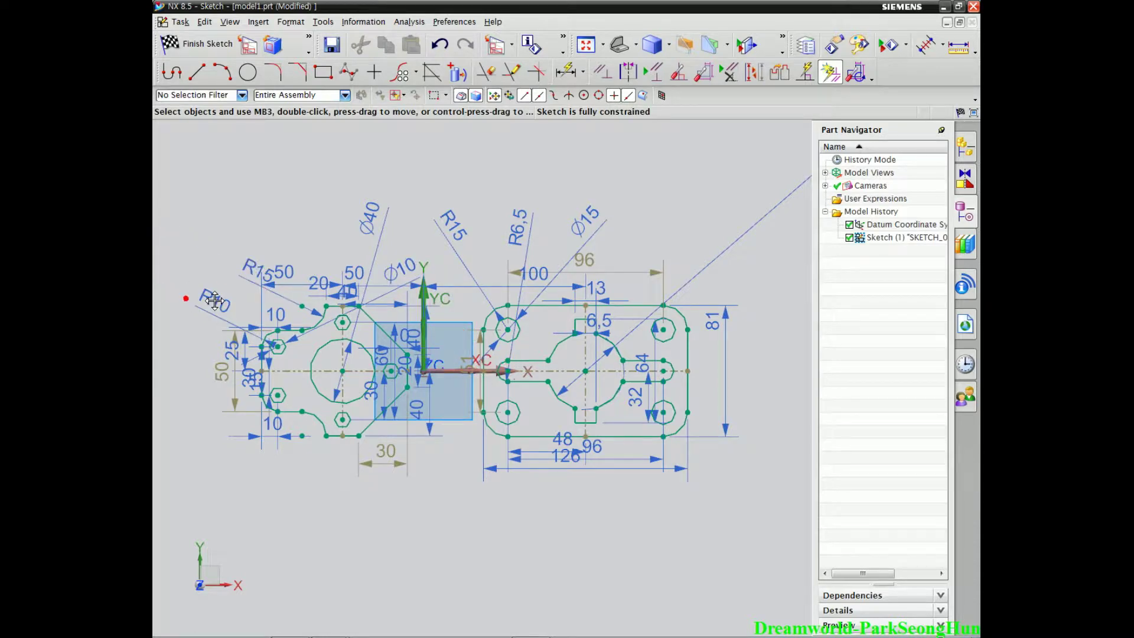
left_click_drag(718, 260, 658, 288)
- Reorient the view to the sketch plane and frame both dimensioned plate profiles
middle_click_drag(342, 496, 364, 190, "ctrl")
middle_click_drag(383, 306, 412, 218, "shift")
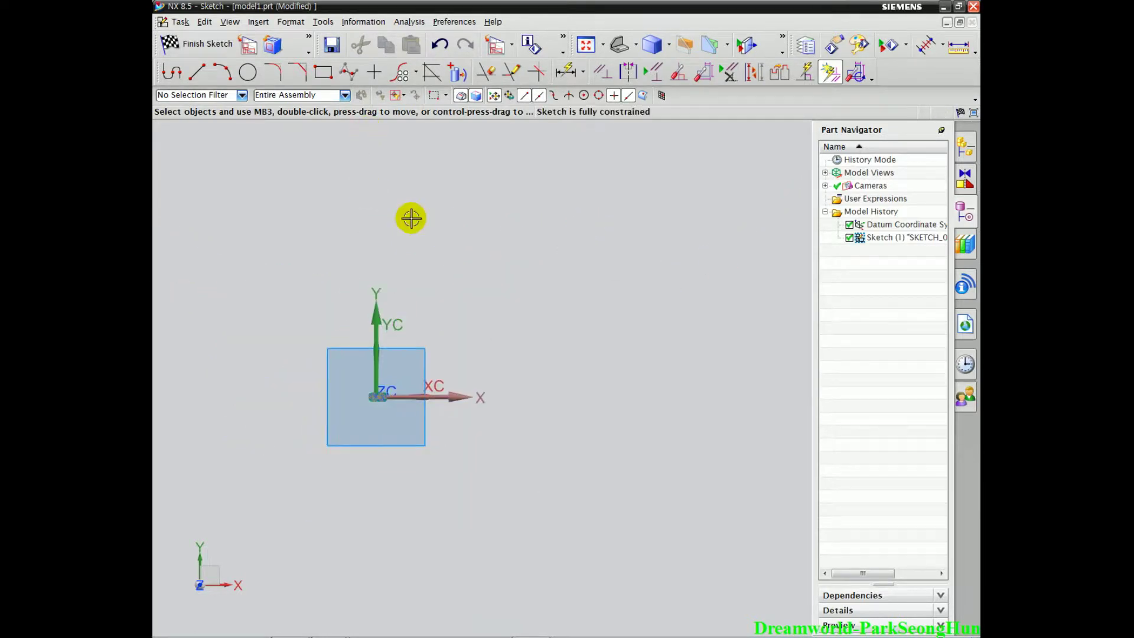
left_click(249, 52)
left_click(248, 47)
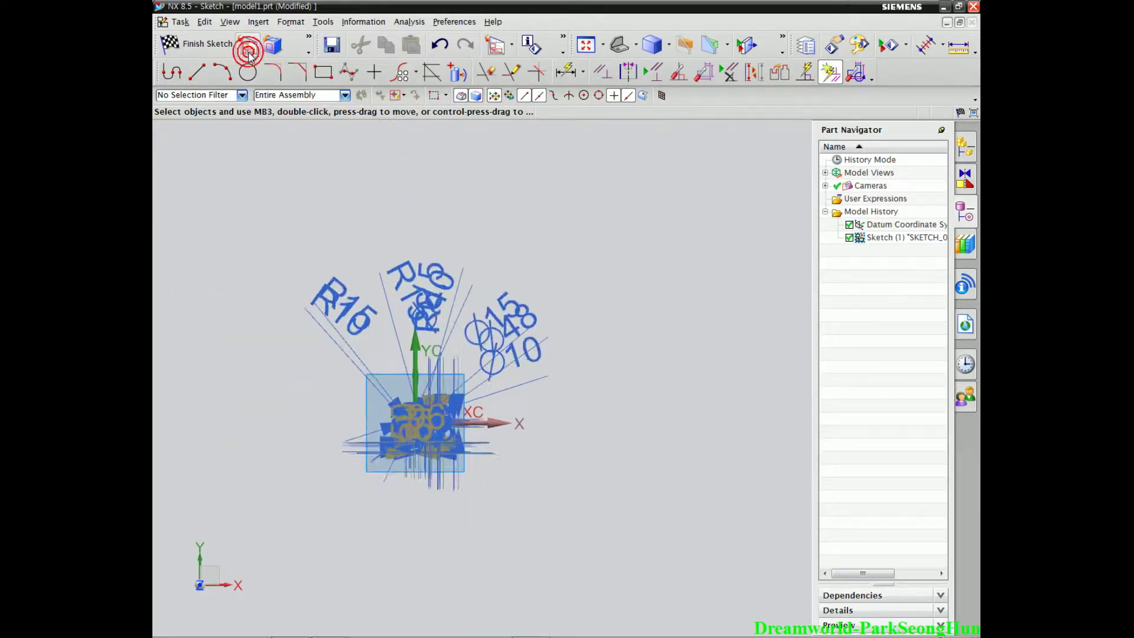
scroll(493, 523, "up", 5)
scroll(467, 388, "up", 1)
scroll(467, 336, "up", 4)
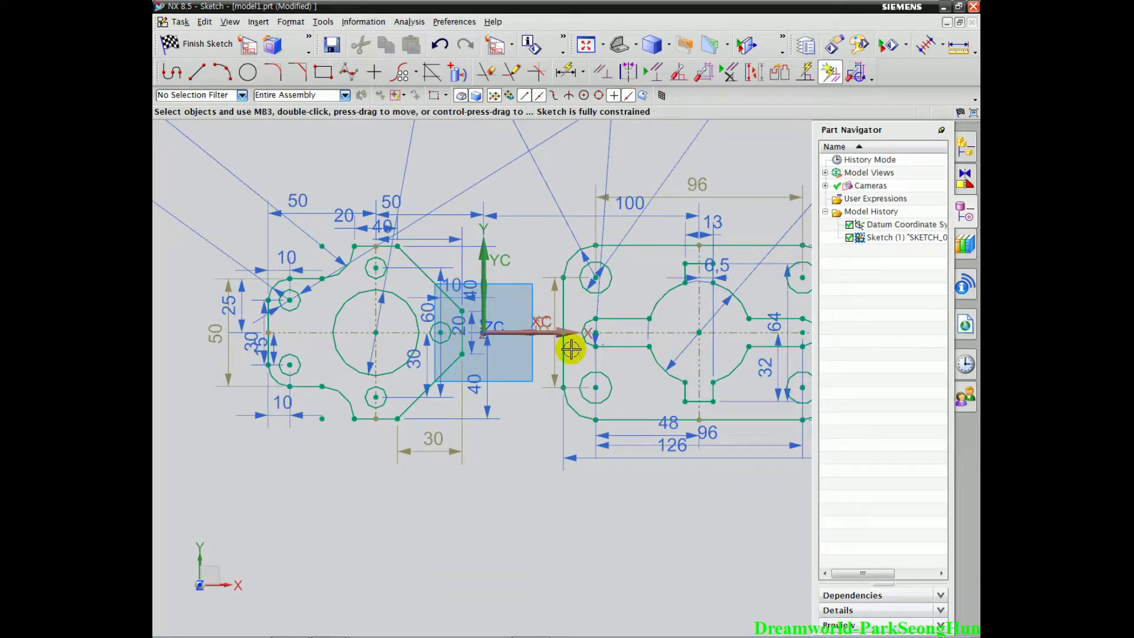
scroll(497, 422, "down", 2)
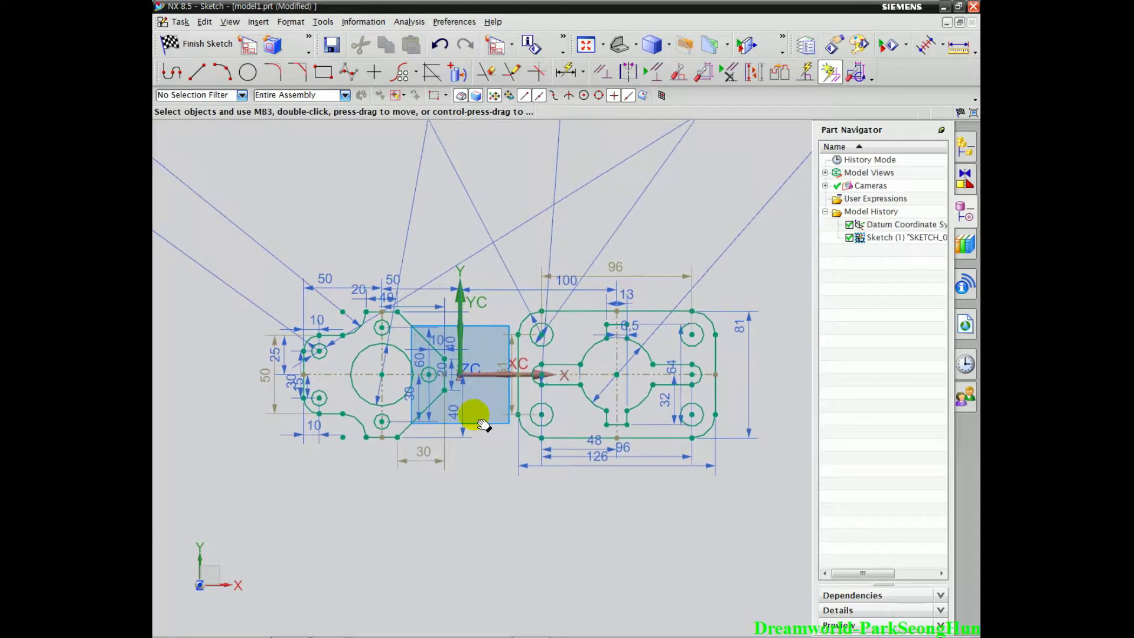
middle_click_drag(402, 269, 385, 299, "shift")
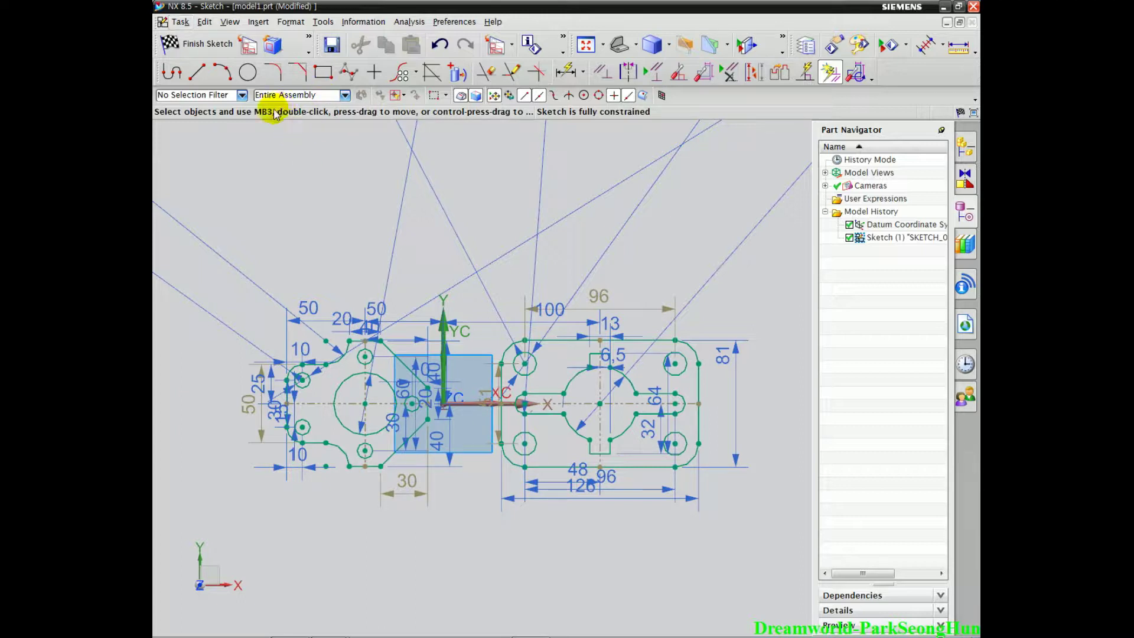
mouse_move(297, 71)
left_mouse_down()
mouse_move(263, 47)
mouse_move(294, 43)
left_mouse_up()
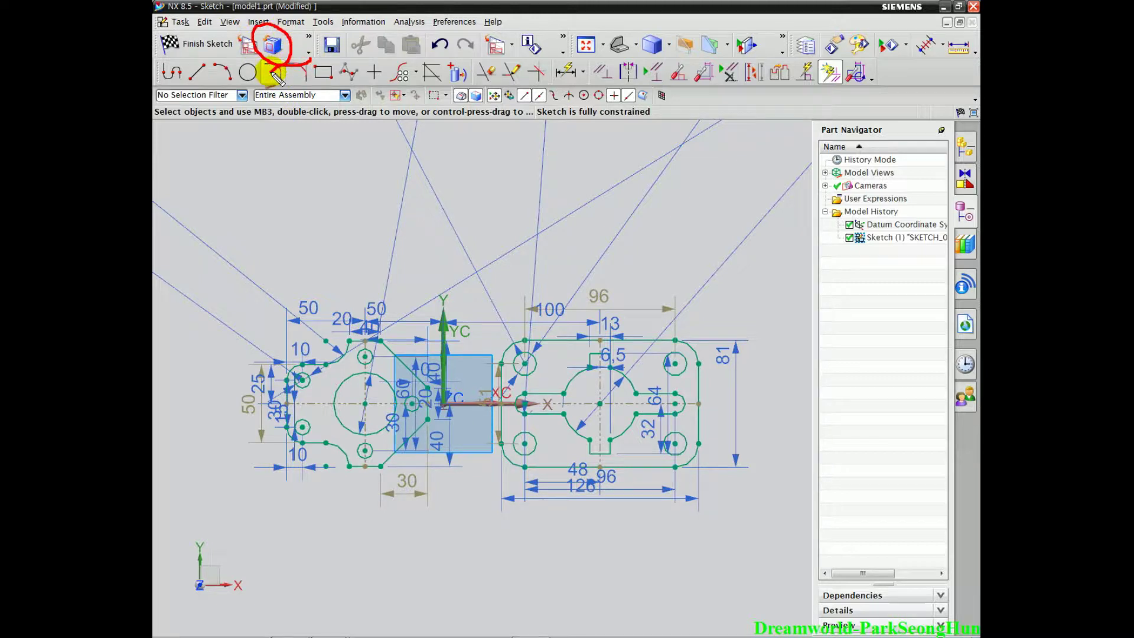
key("Escape")
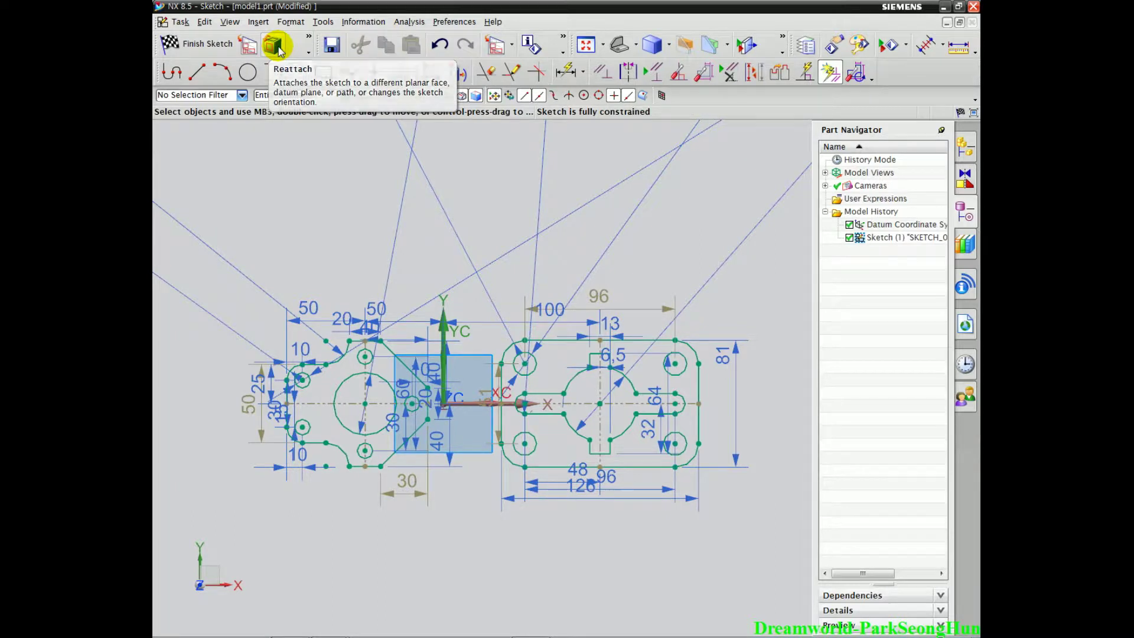
left_click_drag(264, 61, 294, 50)
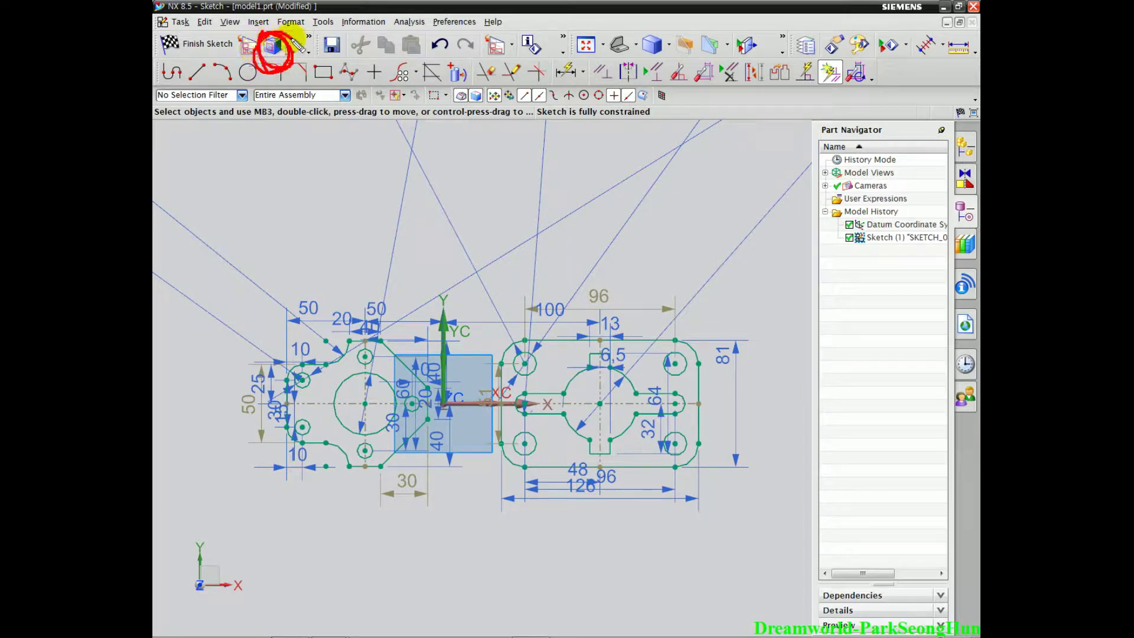
left_click(308, 40)
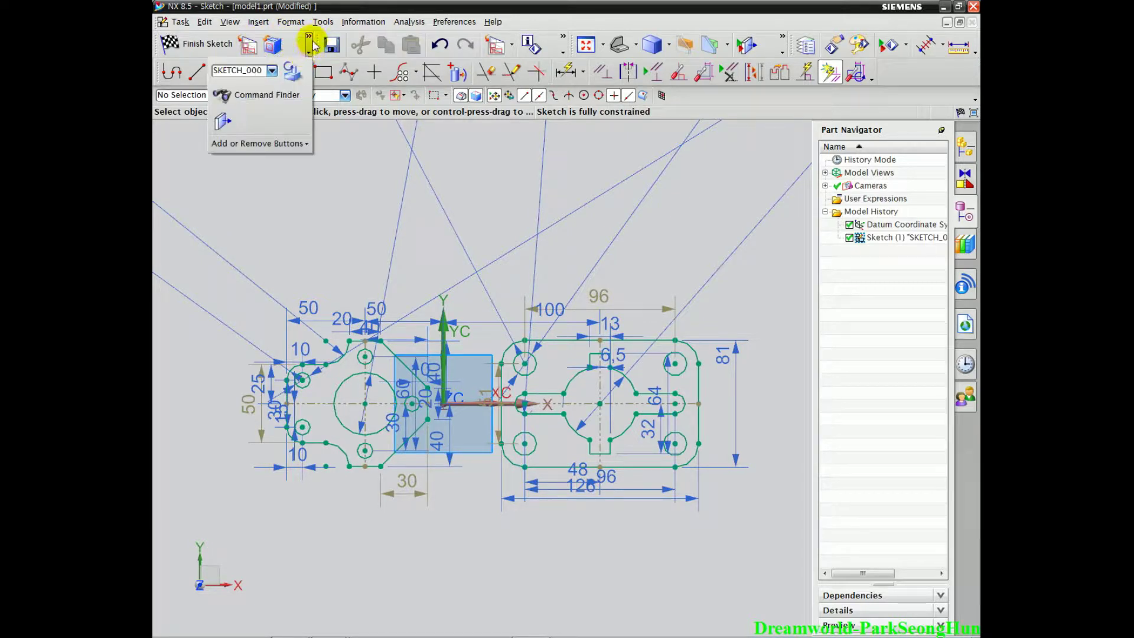
left_click(699, 101)
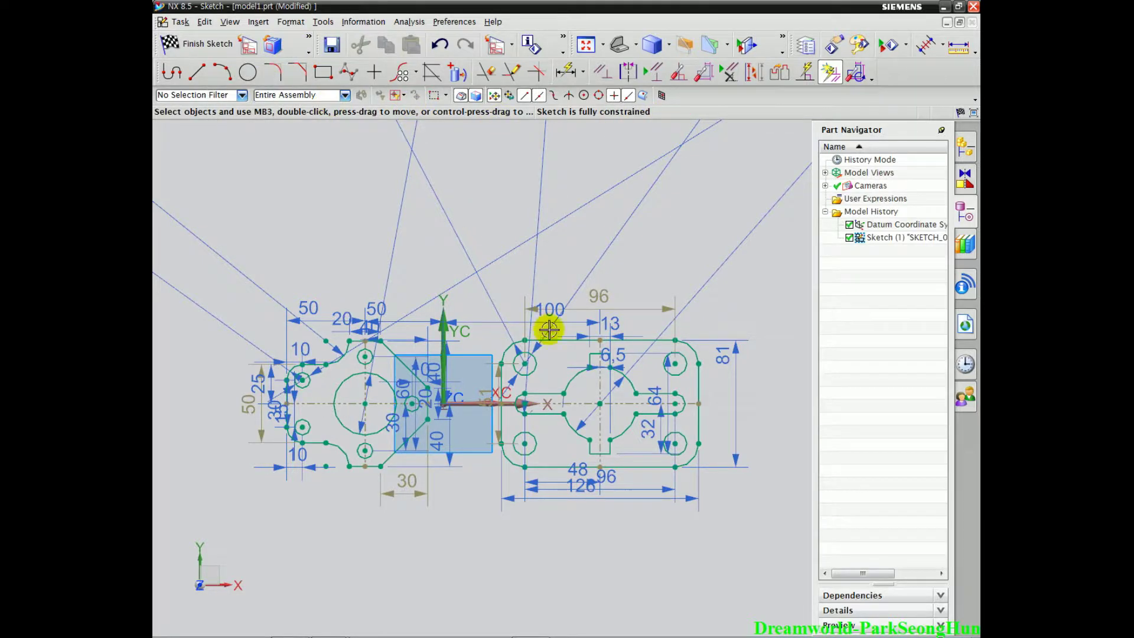
scroll(499, 380, "up", 4)
left_click_drag(363, 142, 354, 175)
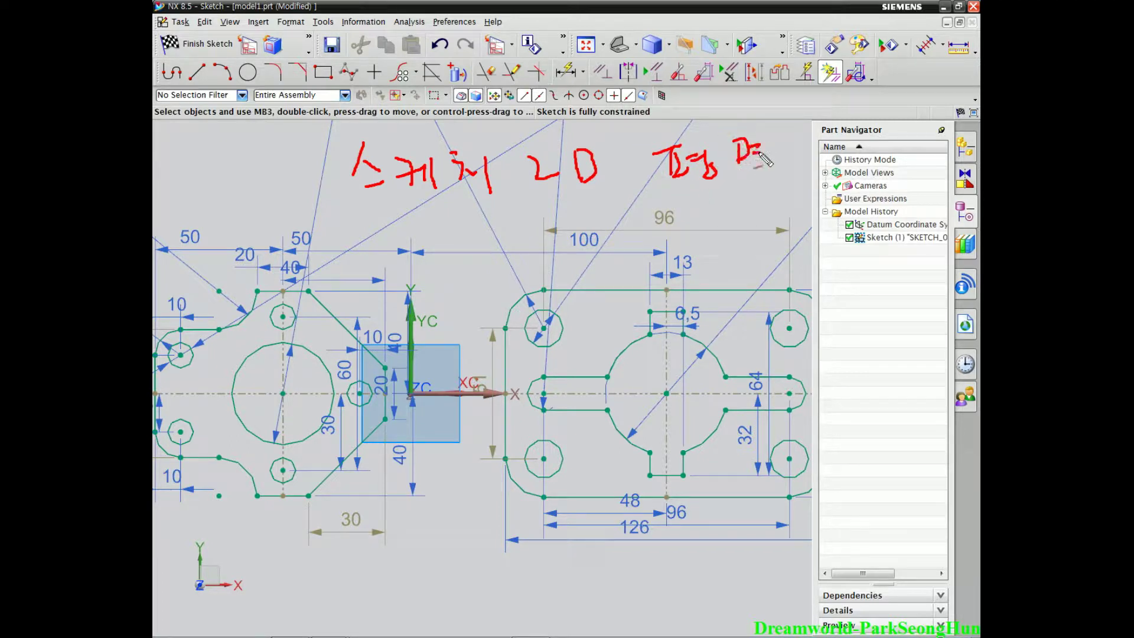
mouse_move(768, 171)
left_mouse_down()
mouse_move(689, 125)
mouse_move(780, 180)
left_mouse_up()
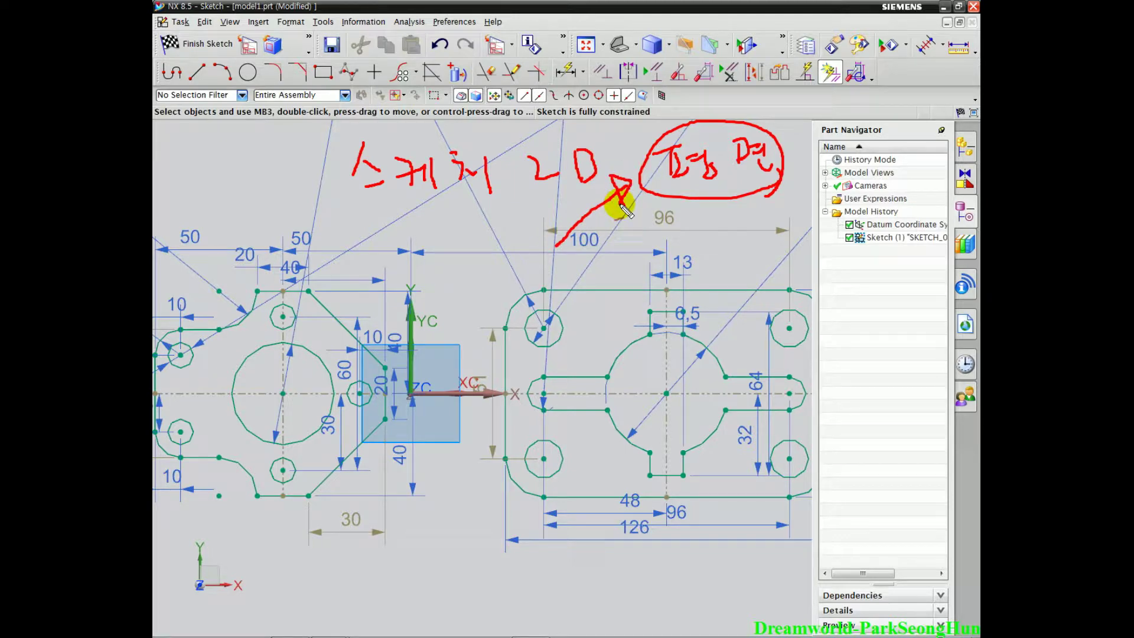
key("Escape")
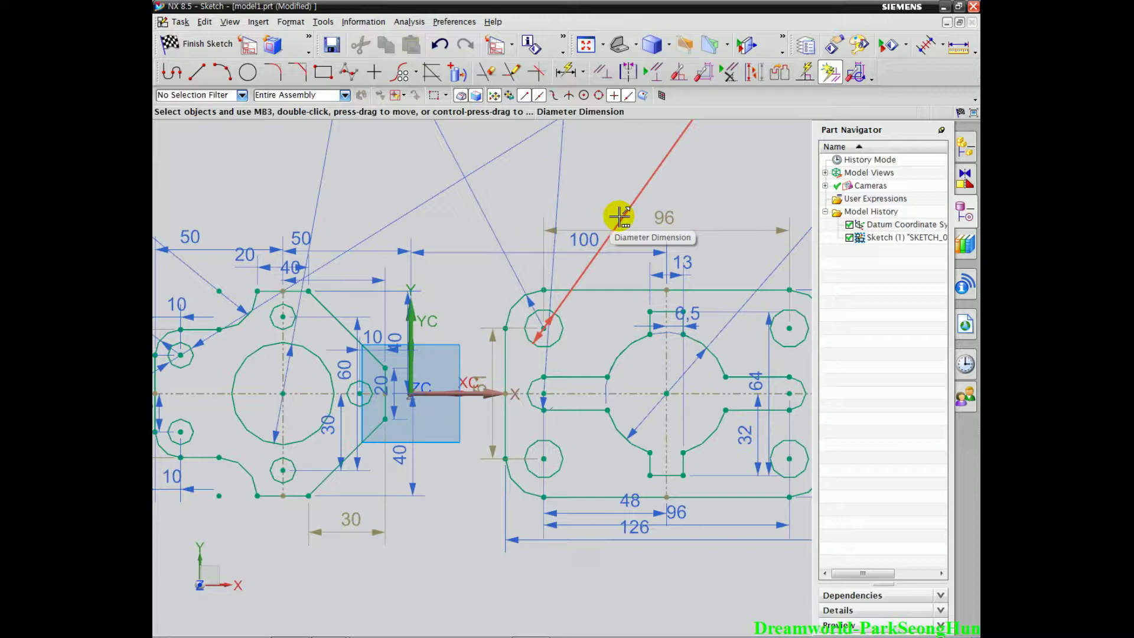
mouse_move(502, 443)
middle_mouse_down()
mouse_move(481, 443)
mouse_move(494, 434)
middle_mouse_up()
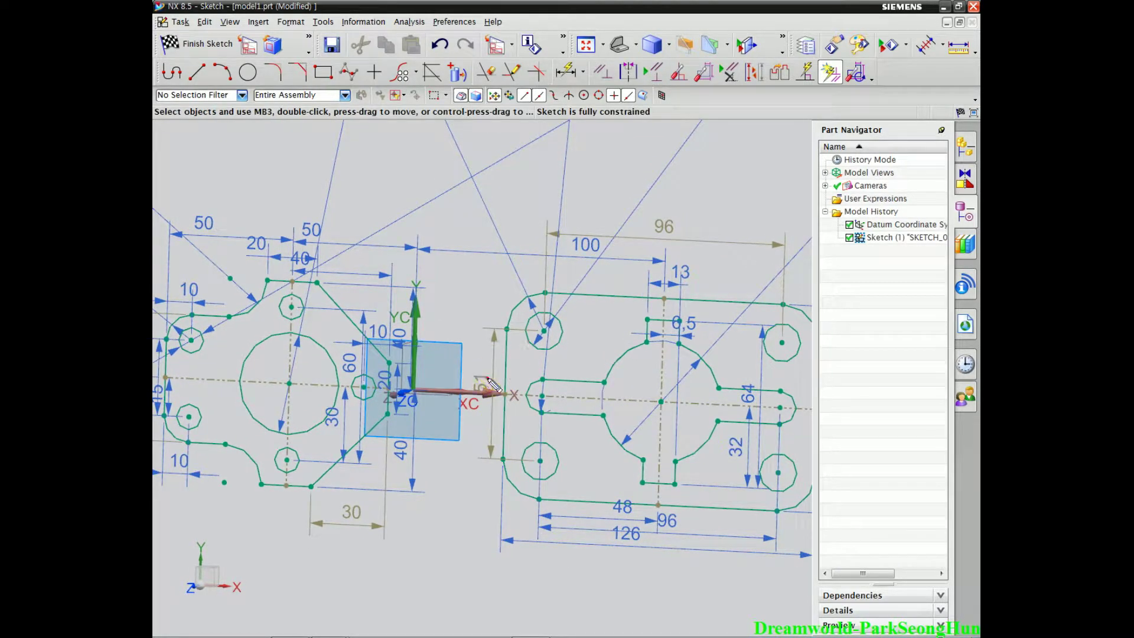
mouse_move(496, 458)
middle_mouse_down()
mouse_move(506, 410)
mouse_move(493, 408)
middle_mouse_up()
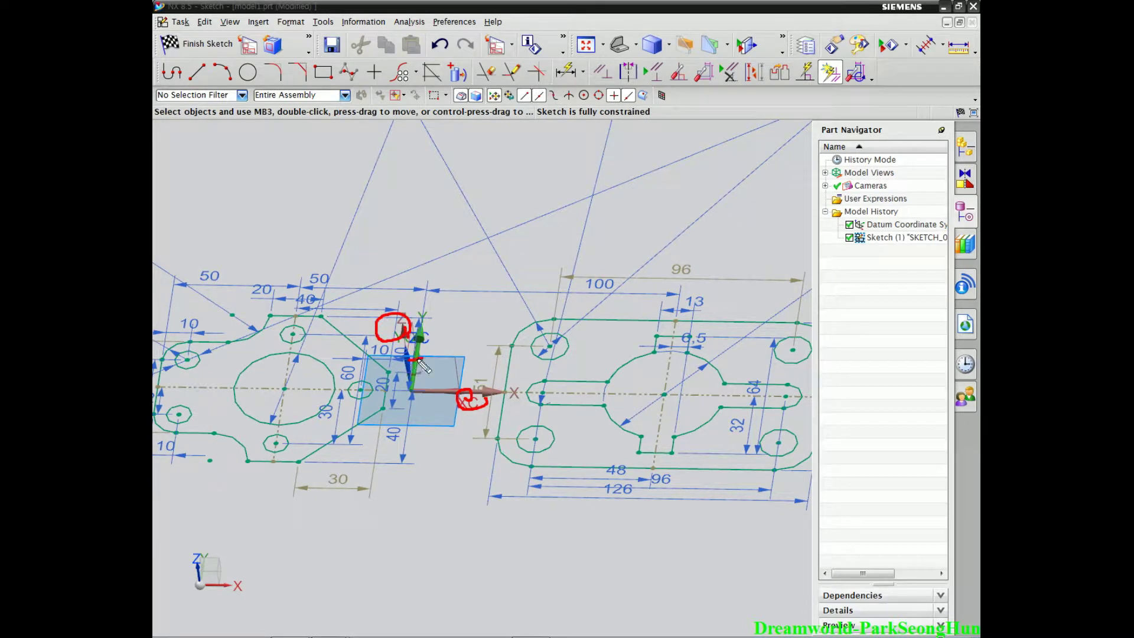
left_click_drag(466, 401, 416, 360)
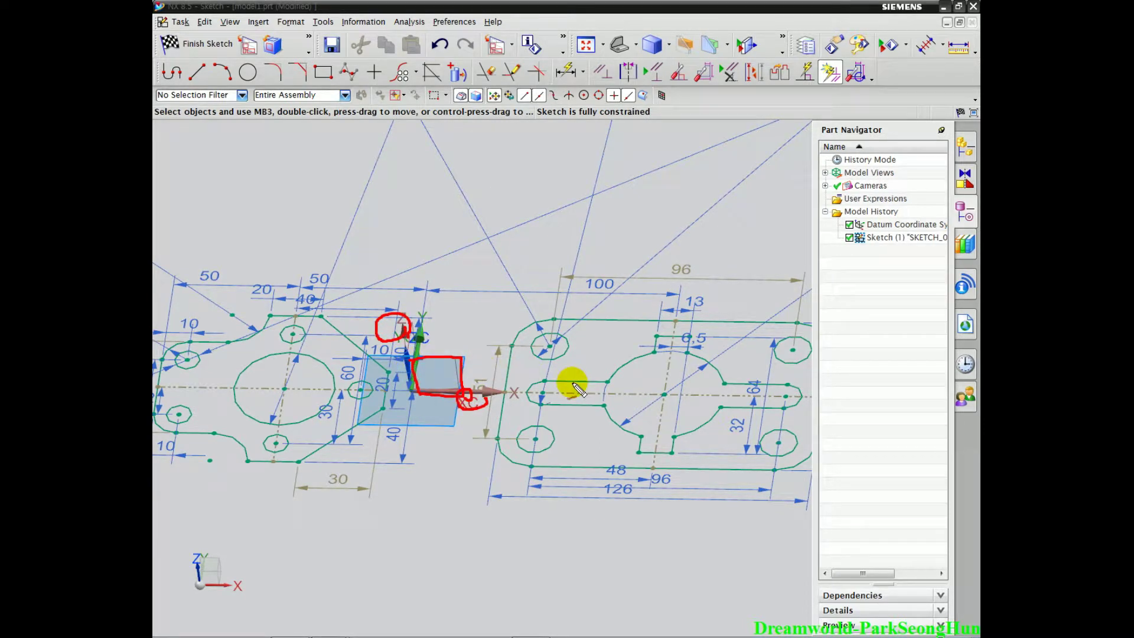
key("Escape")
scroll(506, 331, "down", 3)
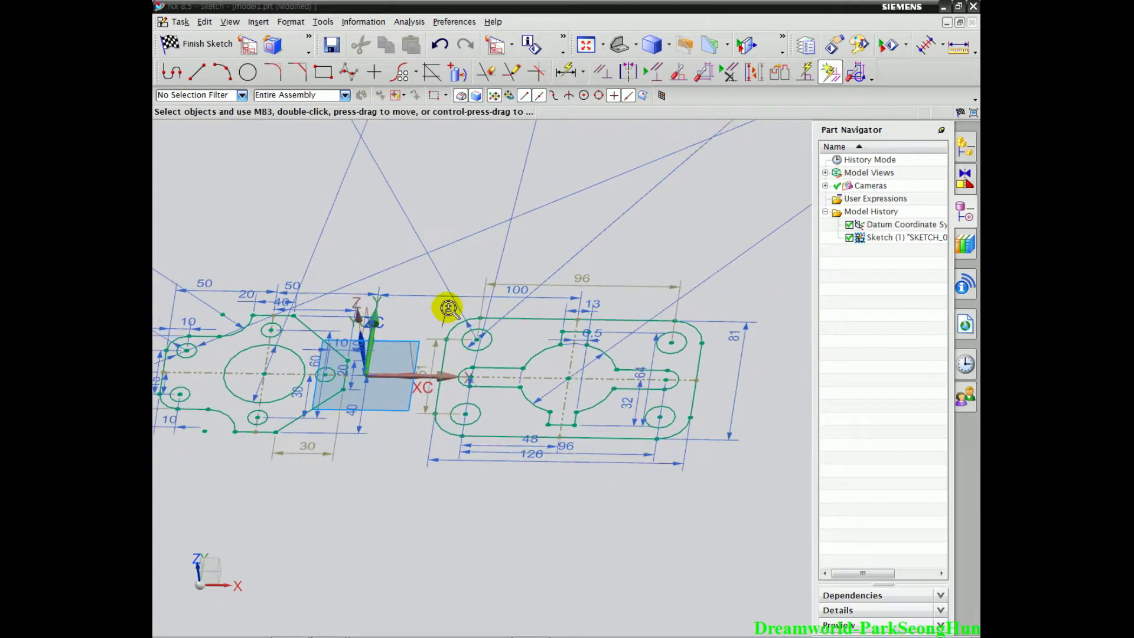
- Finish the sketch and delete it from the model history
left_click(199, 43)
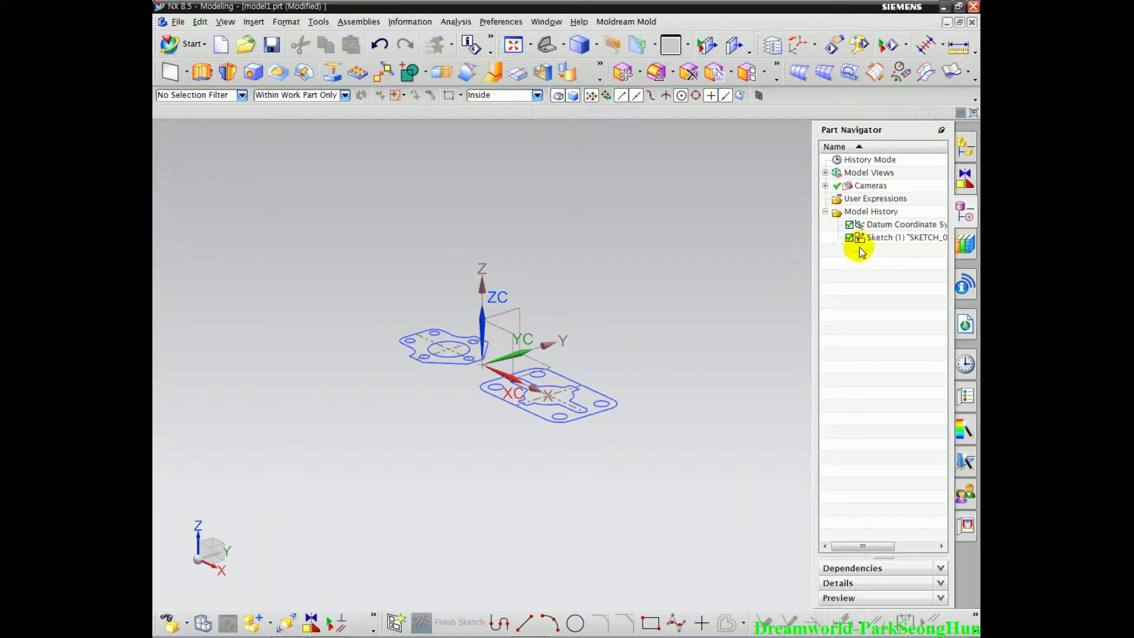
left_click(874, 238)
key("Delete")
- Create a new sketch on the XZ datum plane and finish it without drawing anything
left_click(254, 21)
left_click(259, 51)
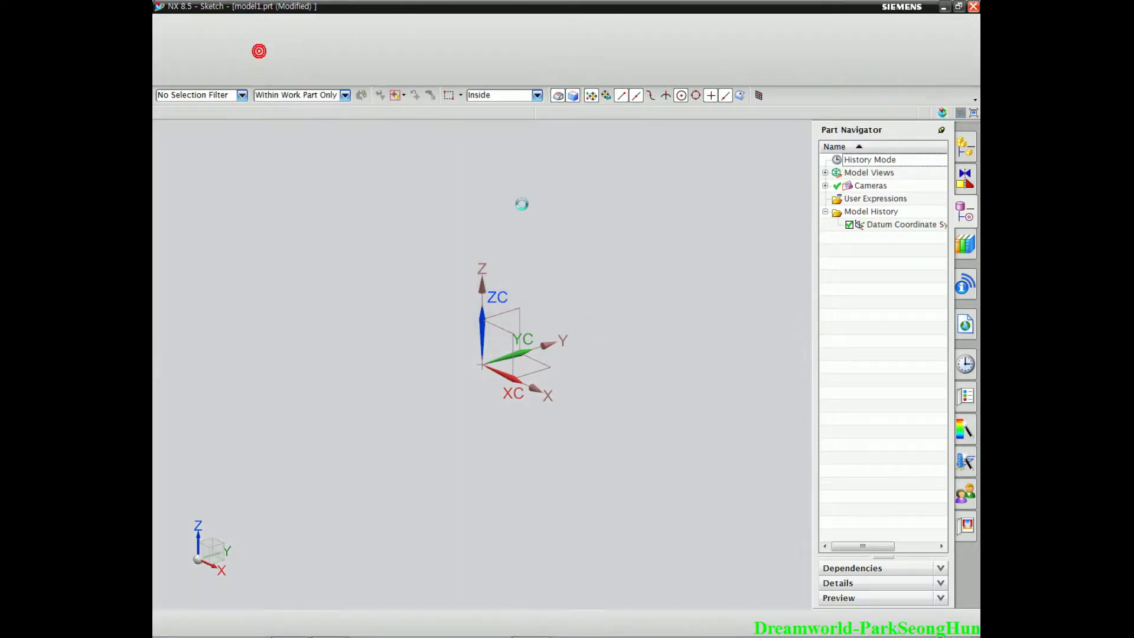
left_click(502, 340)
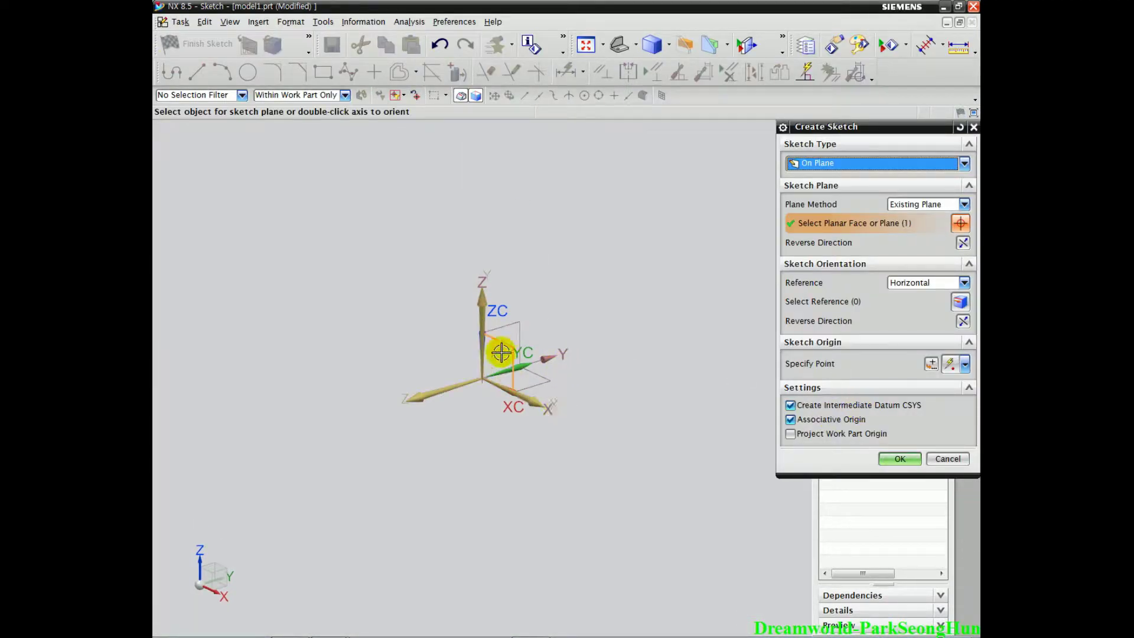
left_click(900, 459)
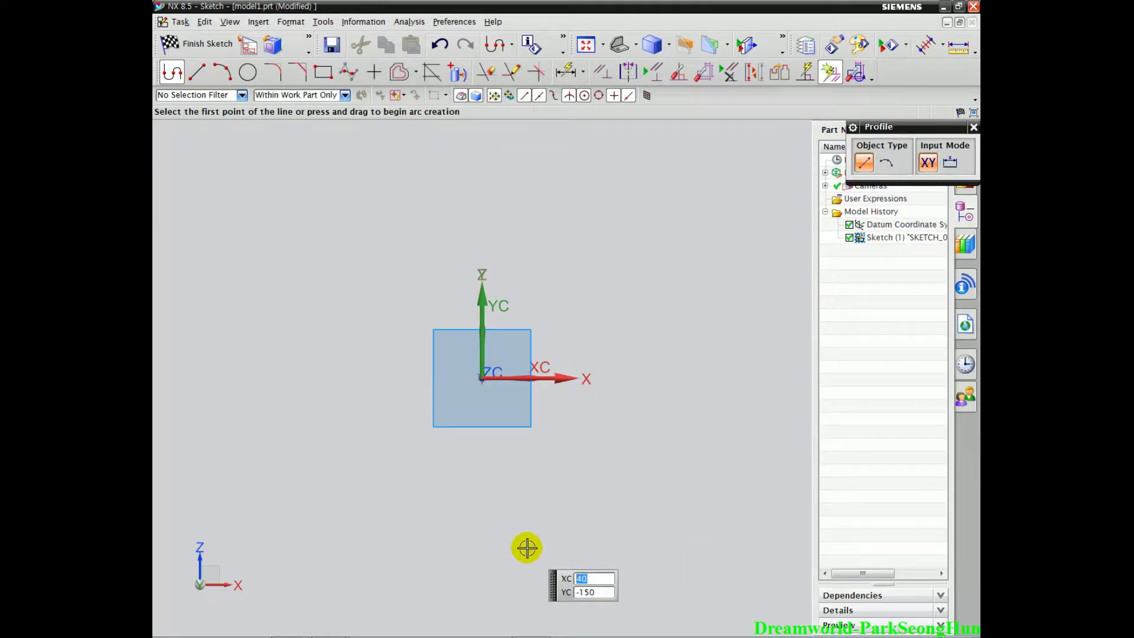
left_click(206, 43)
- Undo the new sketch and the sketch deletion, and open the original two-plate sketch for editing
key("ctrl+z")
key("ctrl+z")
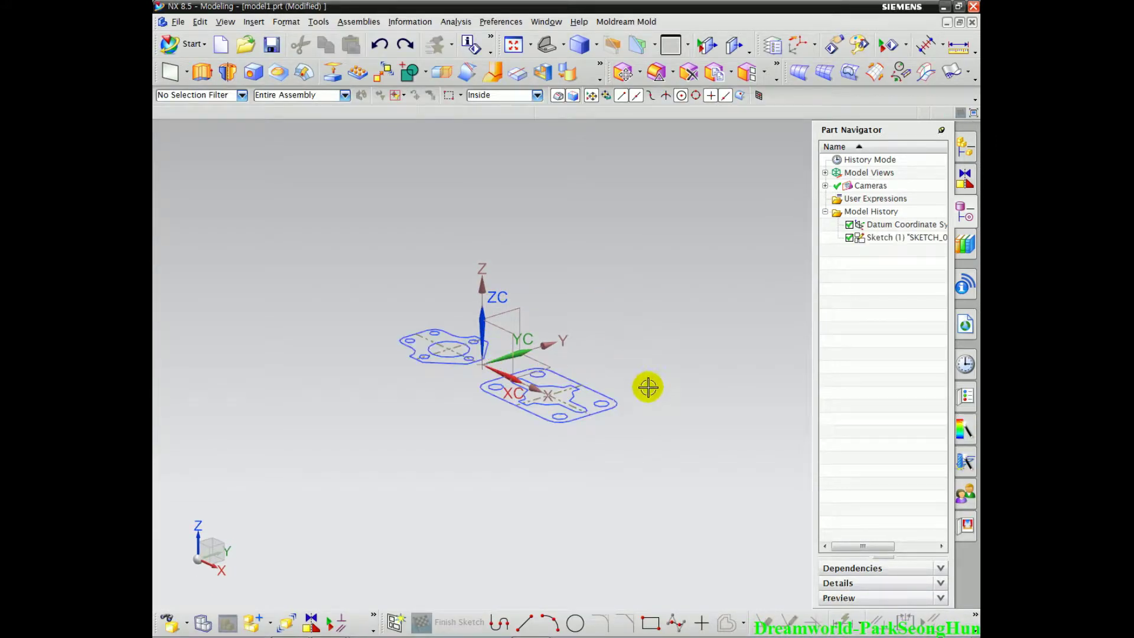
double_click(873, 238)
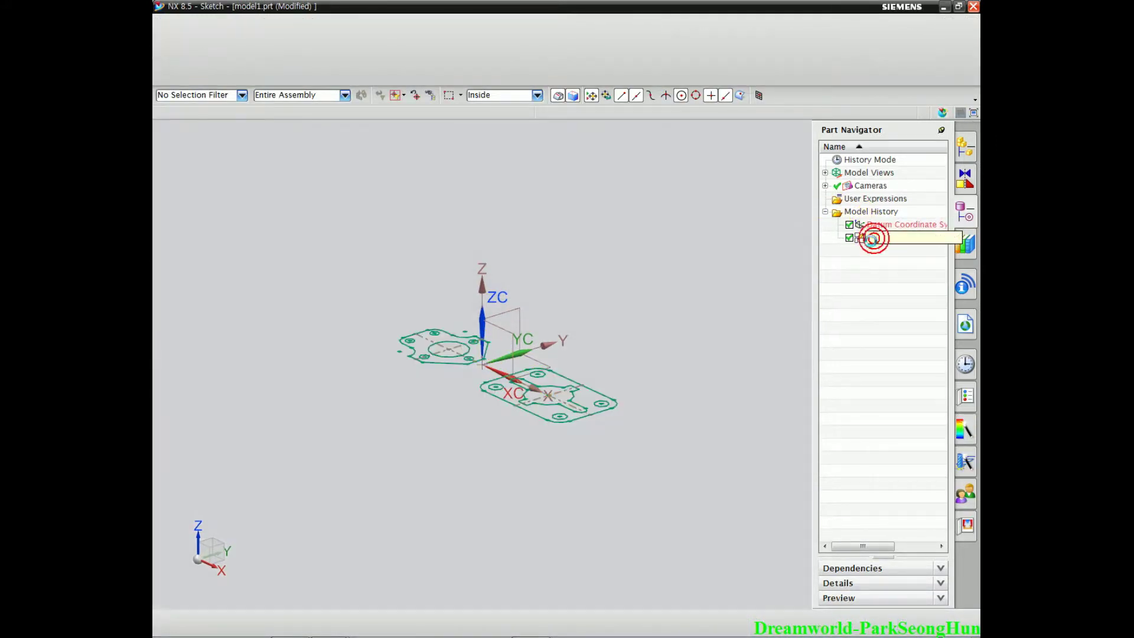
- Reattach the two-plate sketch to the XZ plane of the datum coordinate system
middle_click_drag(524, 572, 542, 358, "shift")
scroll(544, 361, "up", 8)
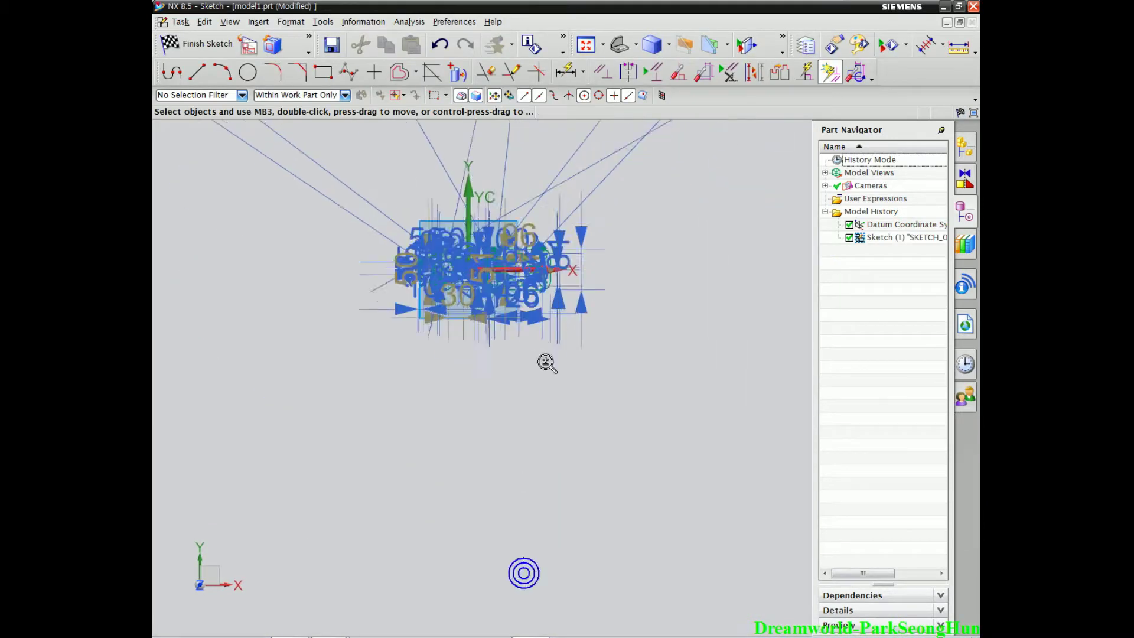
scroll(522, 313, "down", 8)
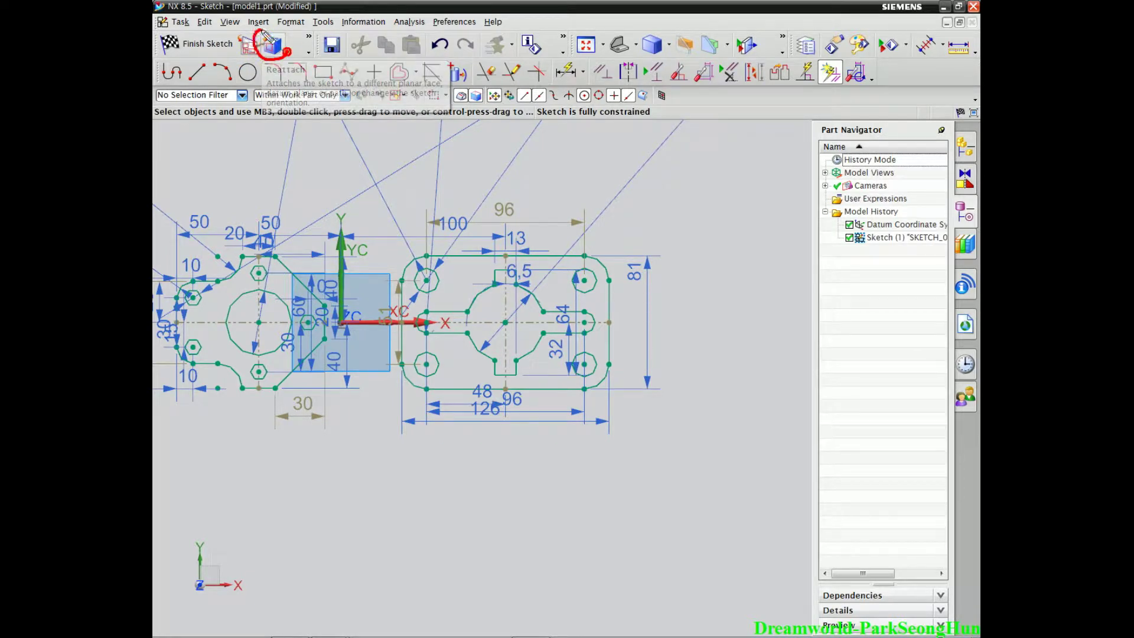
left_click(273, 44)
mouse_move(499, 393)
middle_mouse_down()
mouse_move(539, 254)
mouse_move(509, 258)
mouse_move(518, 278)
middle_mouse_up()
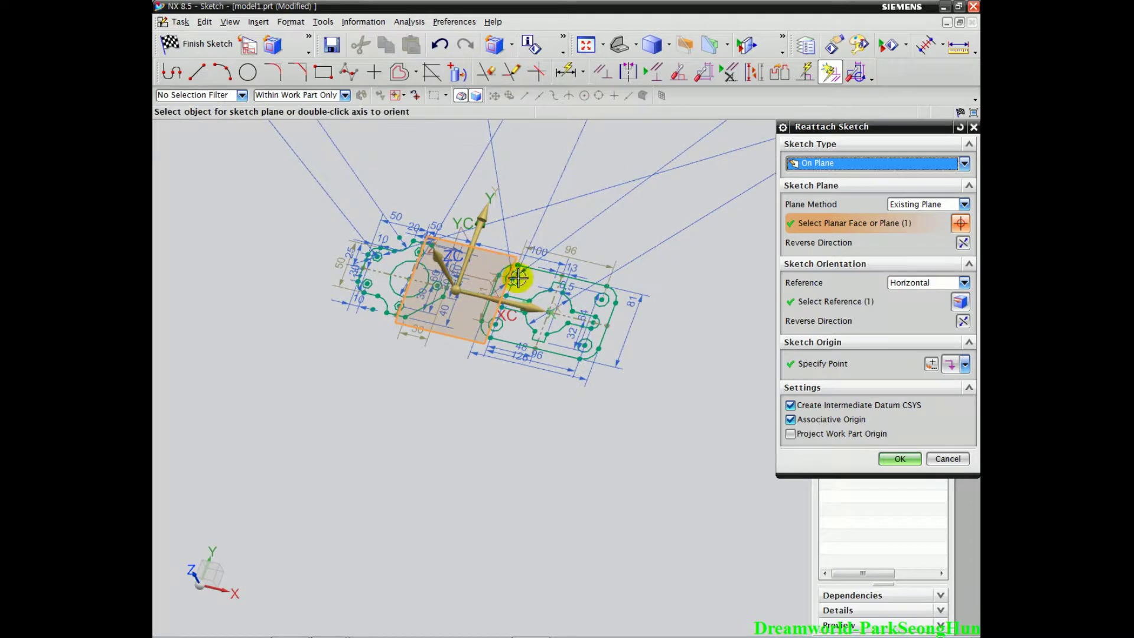
mouse_move(488, 256)
left_mouse_down()
mouse_move(508, 254)
mouse_move(476, 246)
mouse_move(527, 286)
left_mouse_up()
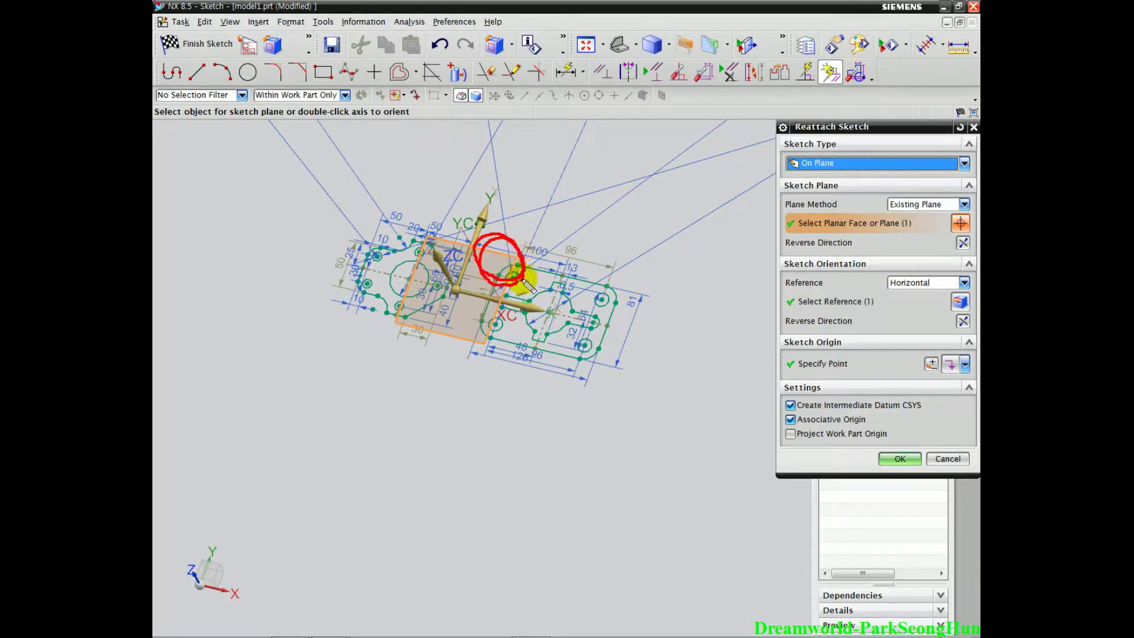
mouse_move(525, 318)
middle_mouse_down()
mouse_move(457, 271)
mouse_move(491, 463)
middle_mouse_up()
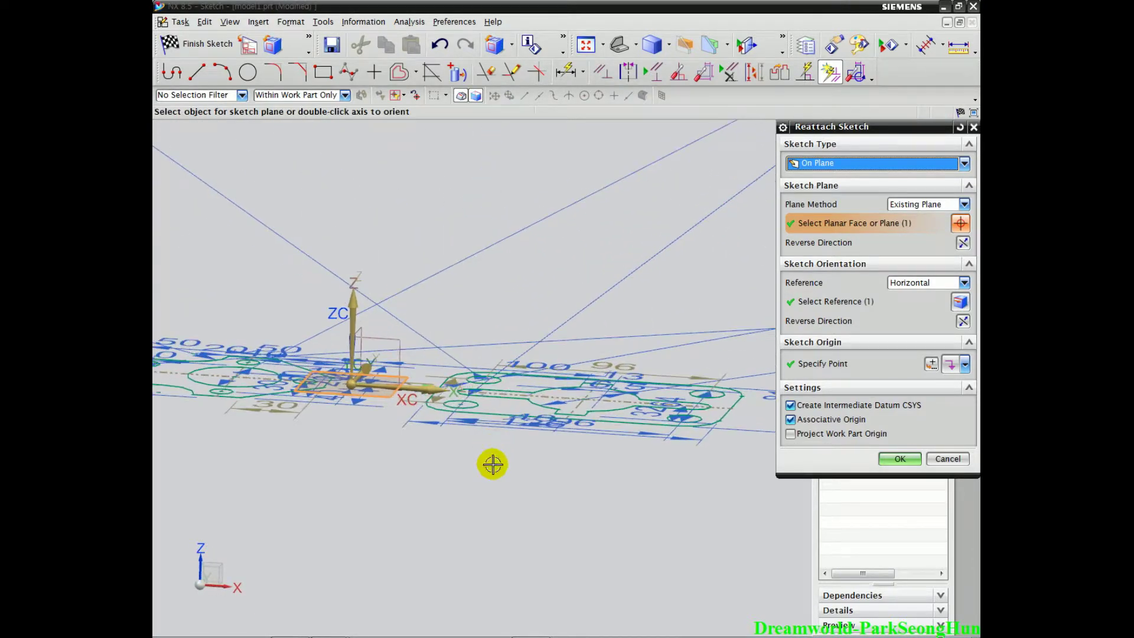
left_click_drag(426, 402, 401, 420)
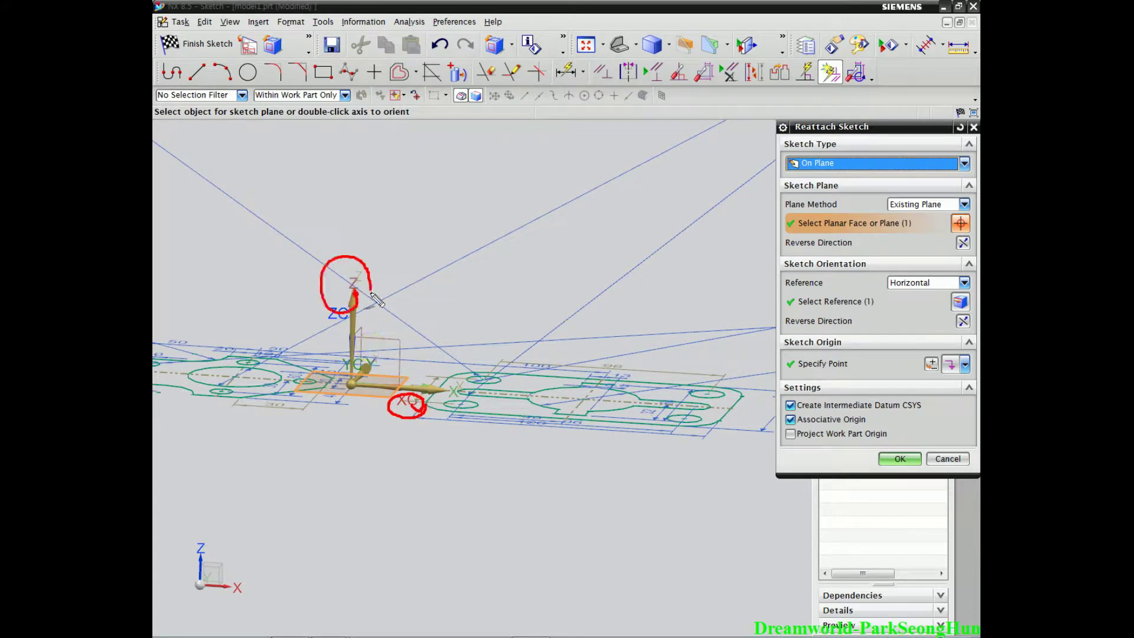
key("Escape")
left_click(388, 340)
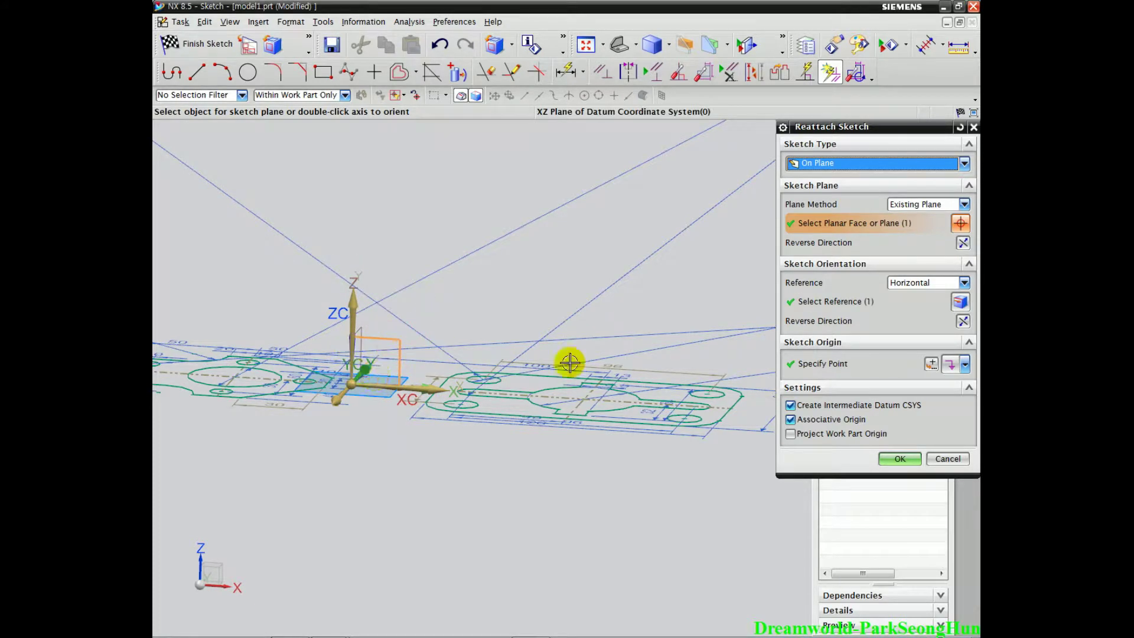
left_click(898, 458)
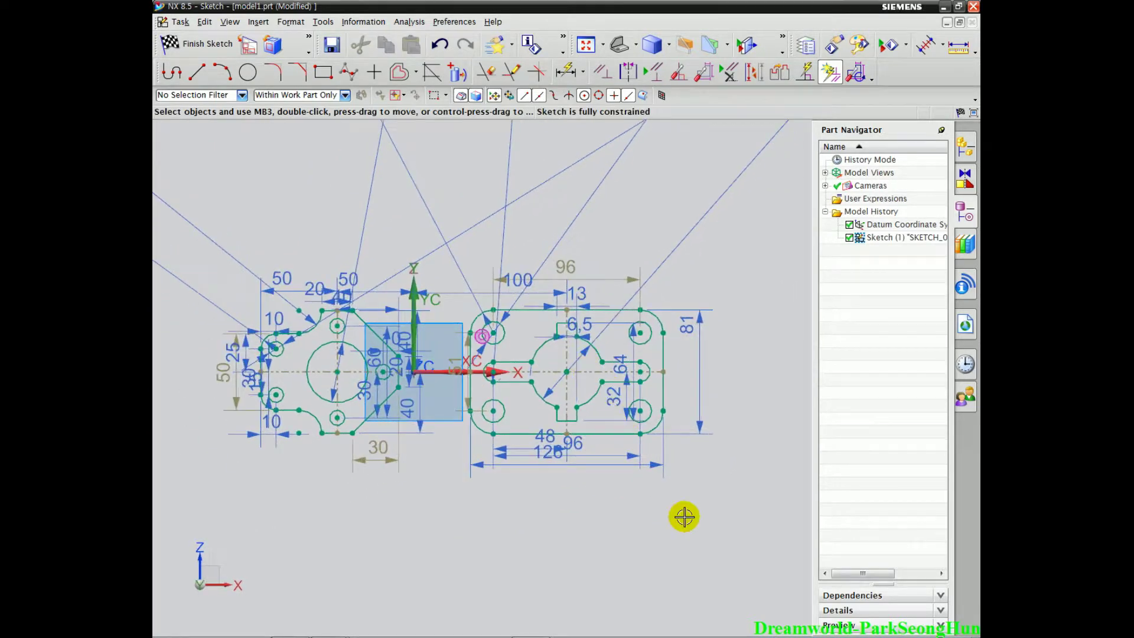
- Finish the reattached sketch and view both plates in their new orientation
middle_click_drag(499, 406, 471, 436)
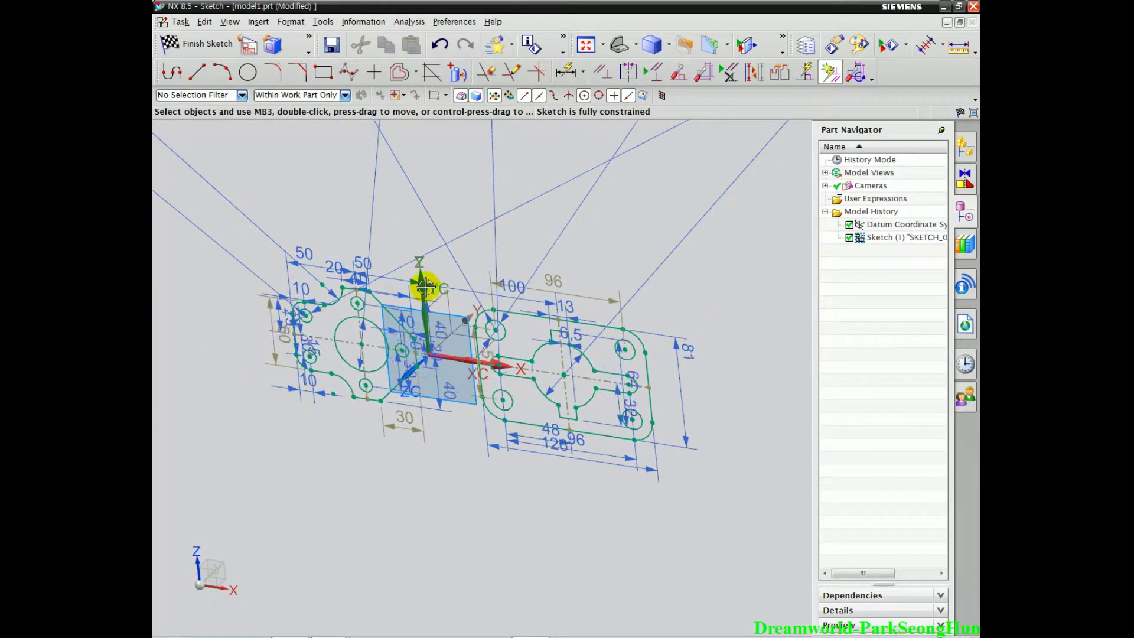
left_click(190, 41)
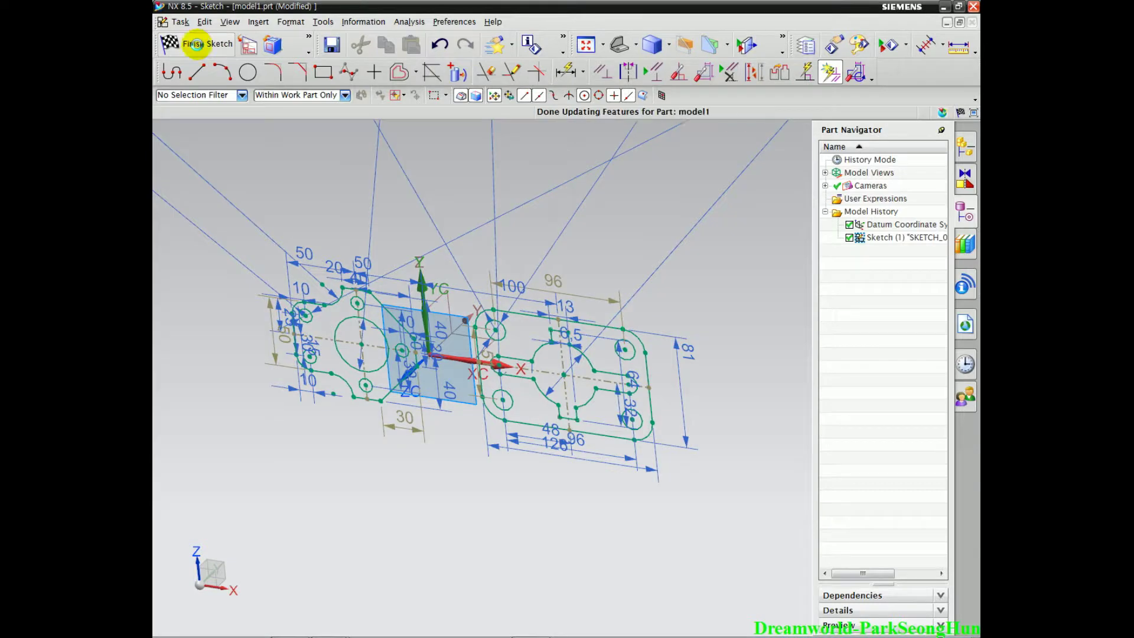
mouse_move(474, 374)
middle_mouse_down()
mouse_move(499, 392)
mouse_move(514, 456)
middle_mouse_up()
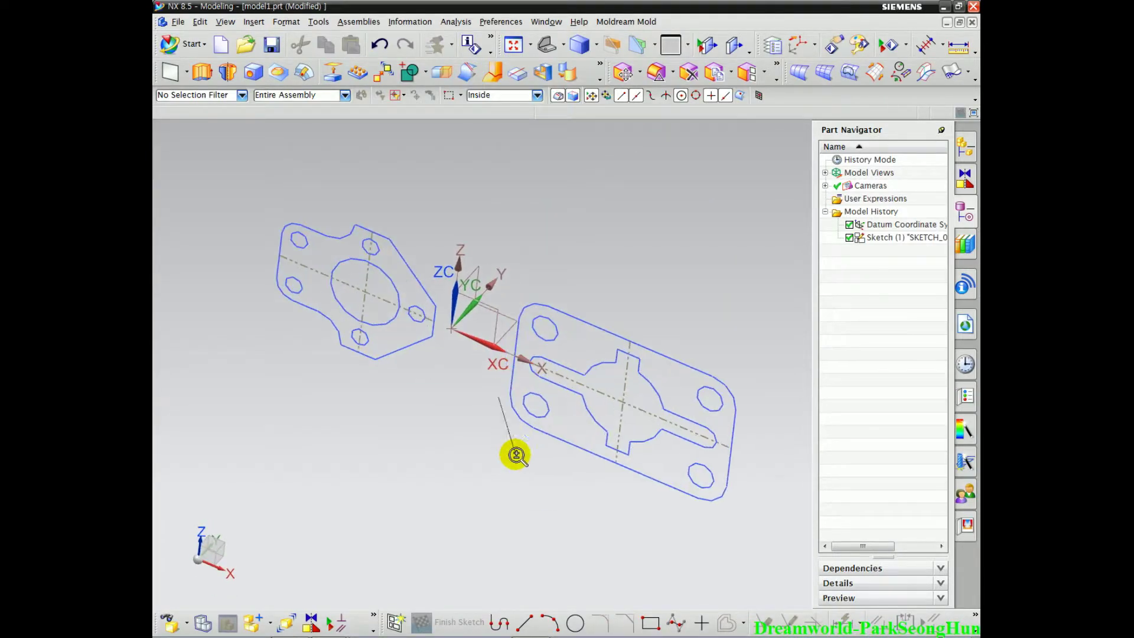
mouse_move(497, 385)
middle_mouse_down()
mouse_move(471, 418)
mouse_move(490, 368)
mouse_move(504, 370)
mouse_move(496, 380)
middle_mouse_up()
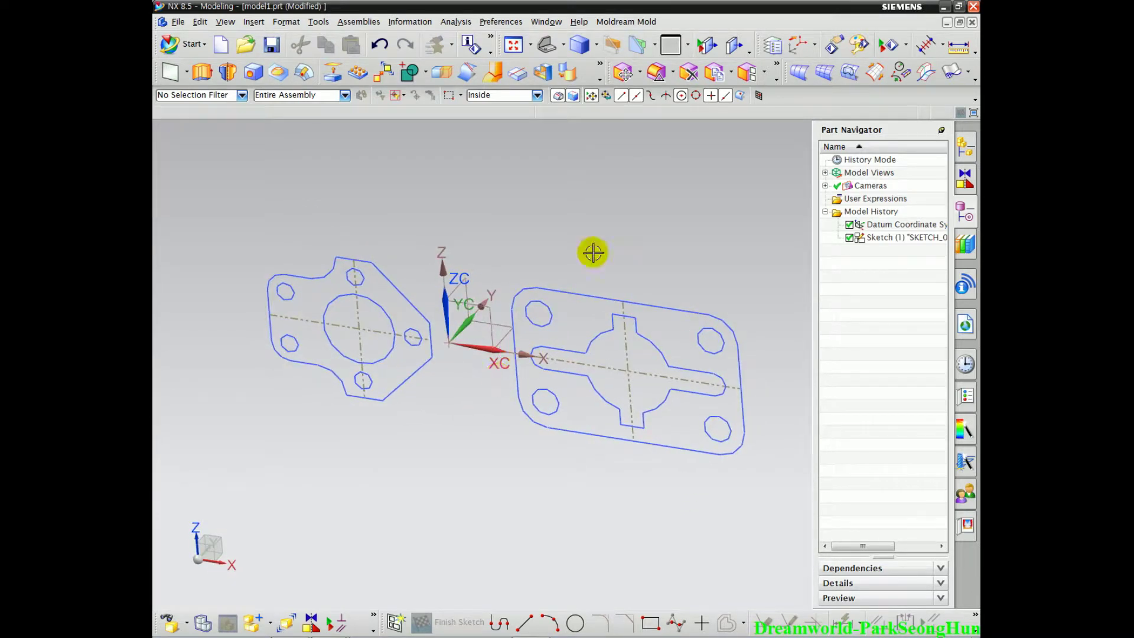
middle_click_drag(593, 251, 582, 266)
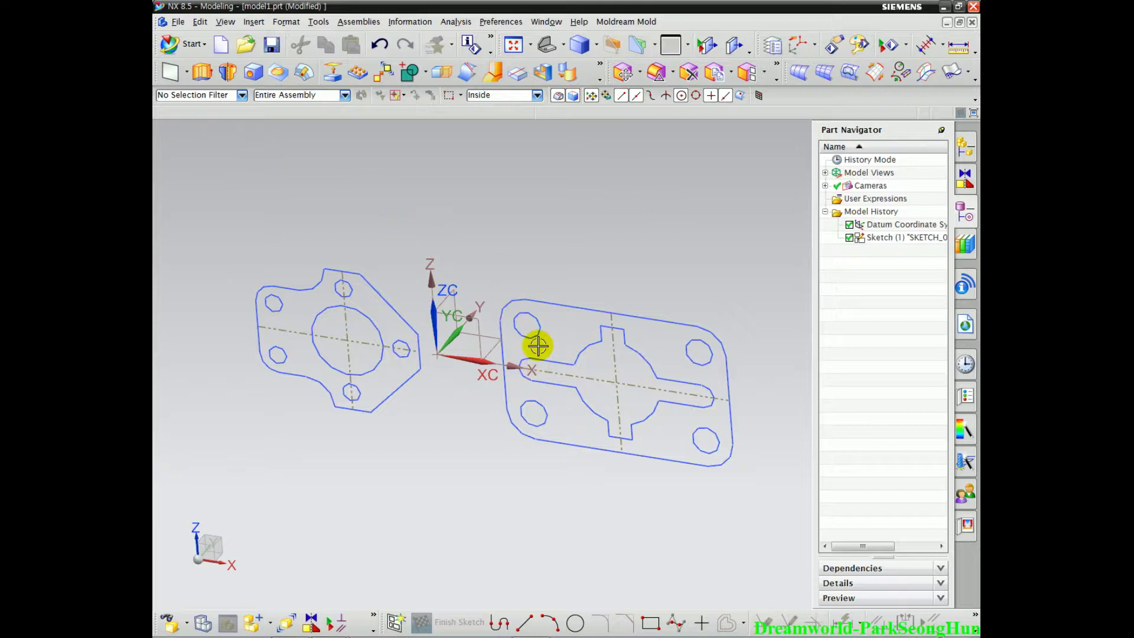
- Reopen the two-plate sketch to check its orientation, and finish it without making changes
left_click(904, 242)
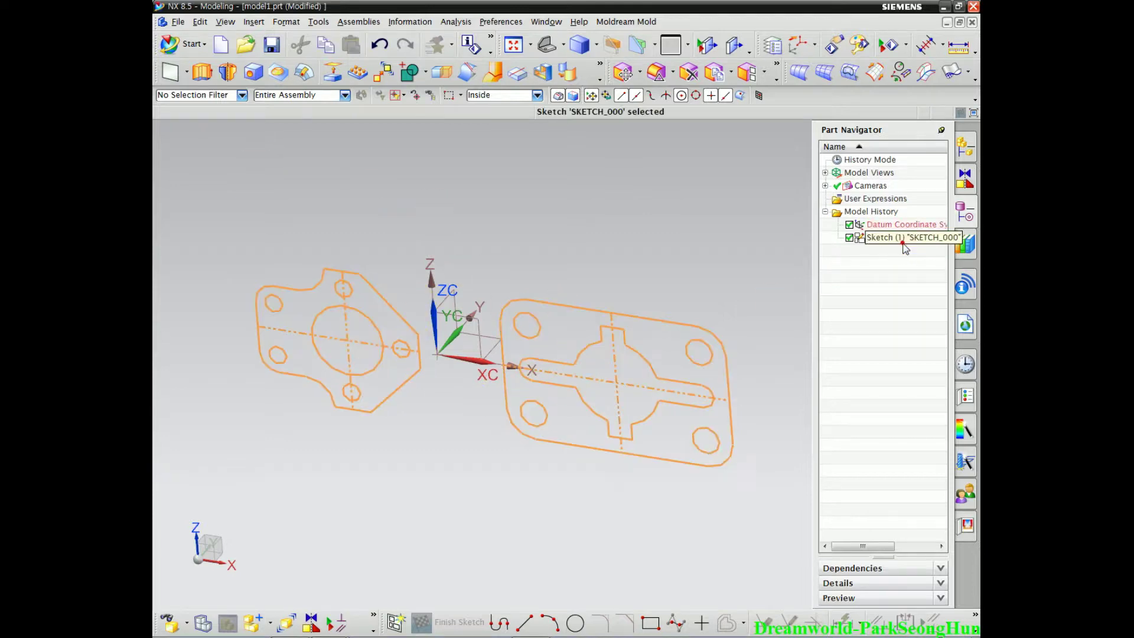
double_click(904, 242)
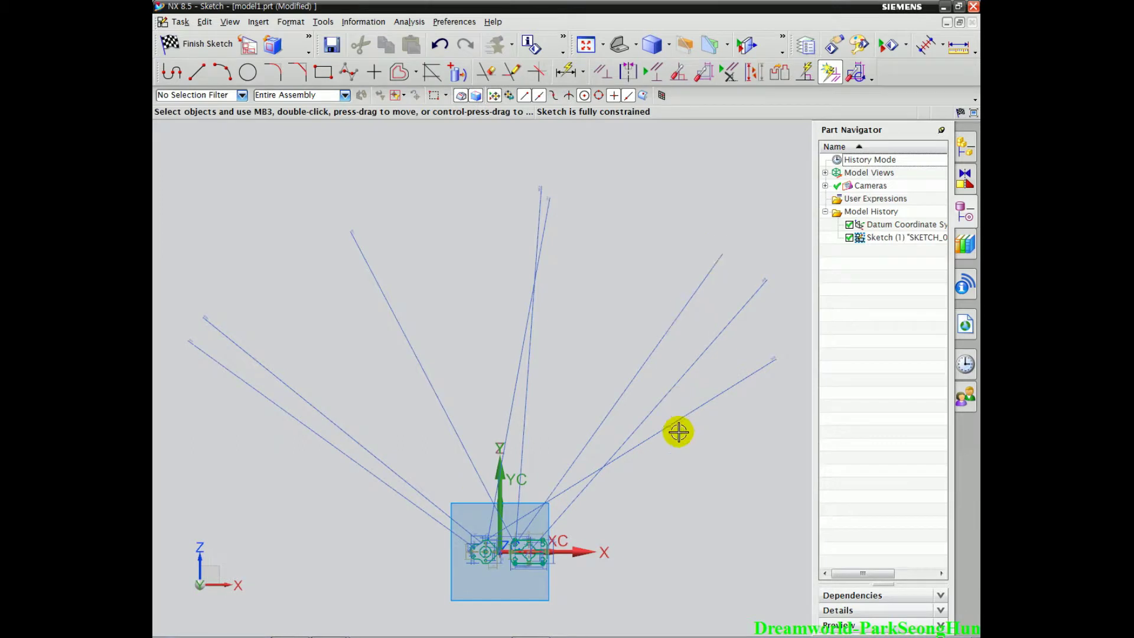
left_click(205, 47)
middle_click_drag(487, 258, 466, 274, "shift")
scroll(530, 213, "down", 3)
middle_click_drag(532, 215, 436, 281, "shift")
middle_click_drag(667, 318, 534, 296, "shift")
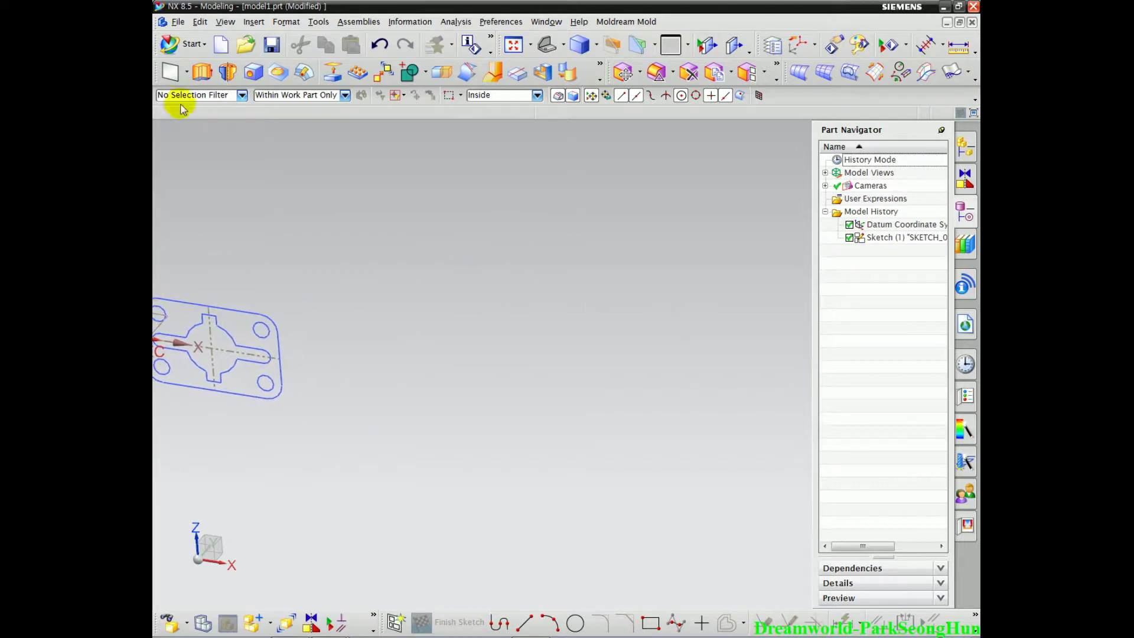
middle_click_drag(380, 248, 466, 258, "shift")
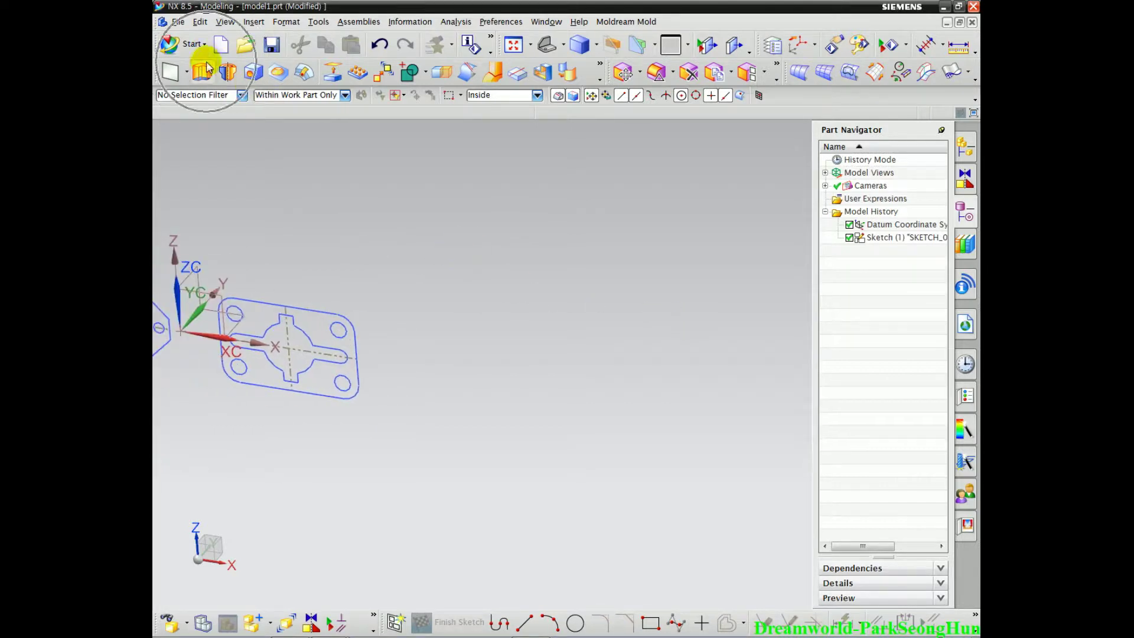
- Create a new model part and start a task-environment sketch on its XZ datum plane
left_click(221, 44)
left_click(796, 472)
left_click(254, 22)
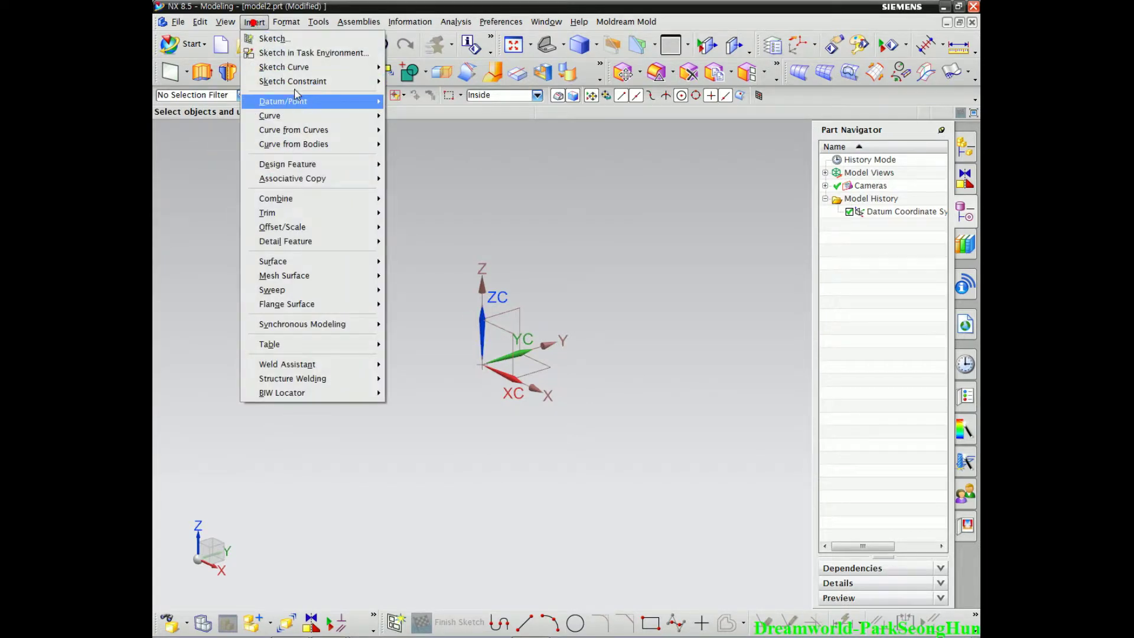
left_click(318, 55)
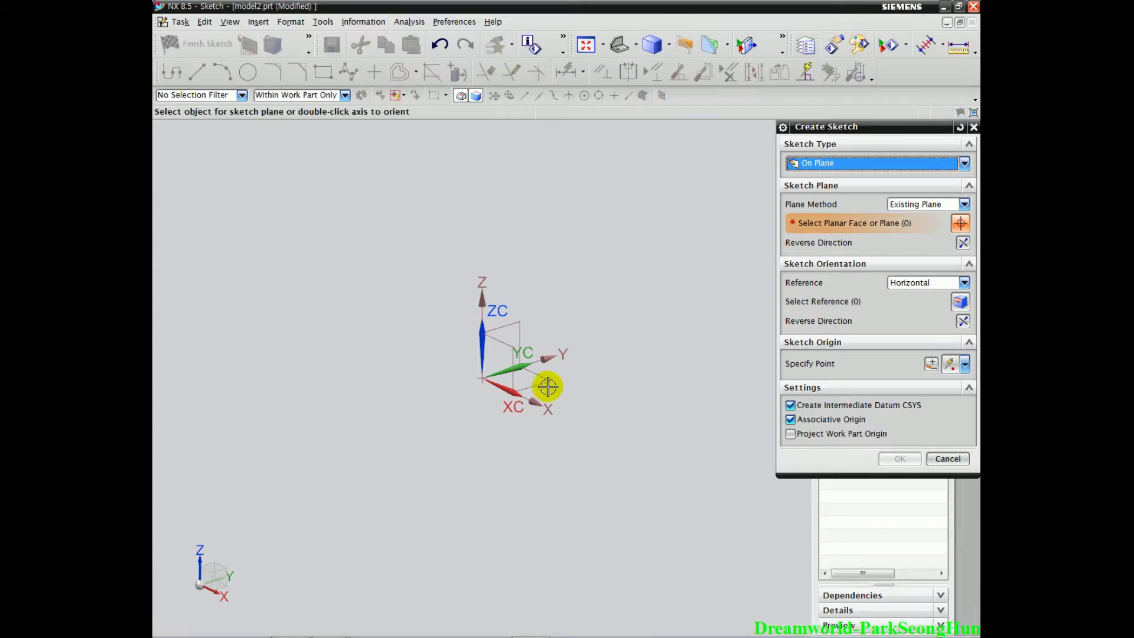
middle_click(632, 272)
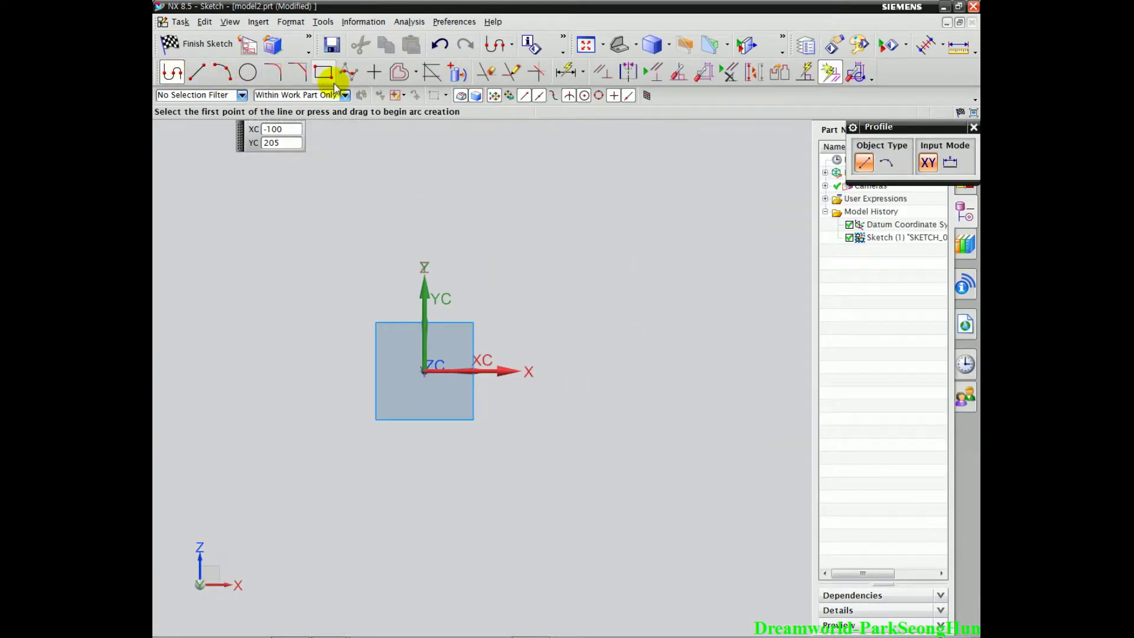
- Sketch a straight-line block profile about 290 mm wide with a notch in its upper edge, above and around the origin
left_click(400, 192)
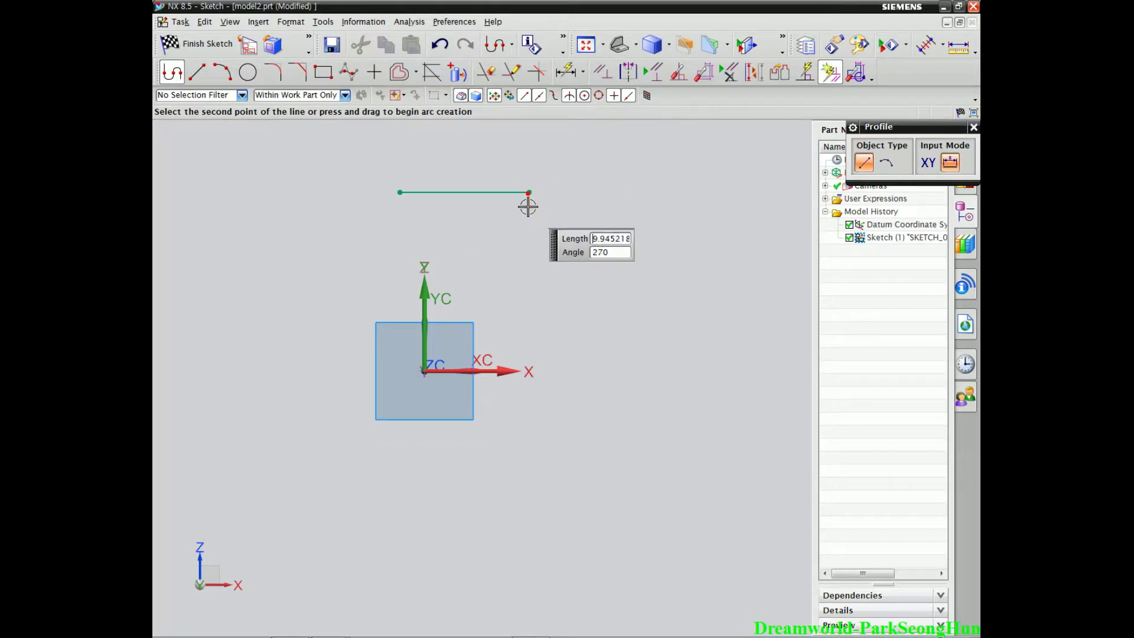
left_click(529, 272)
left_click(647, 273)
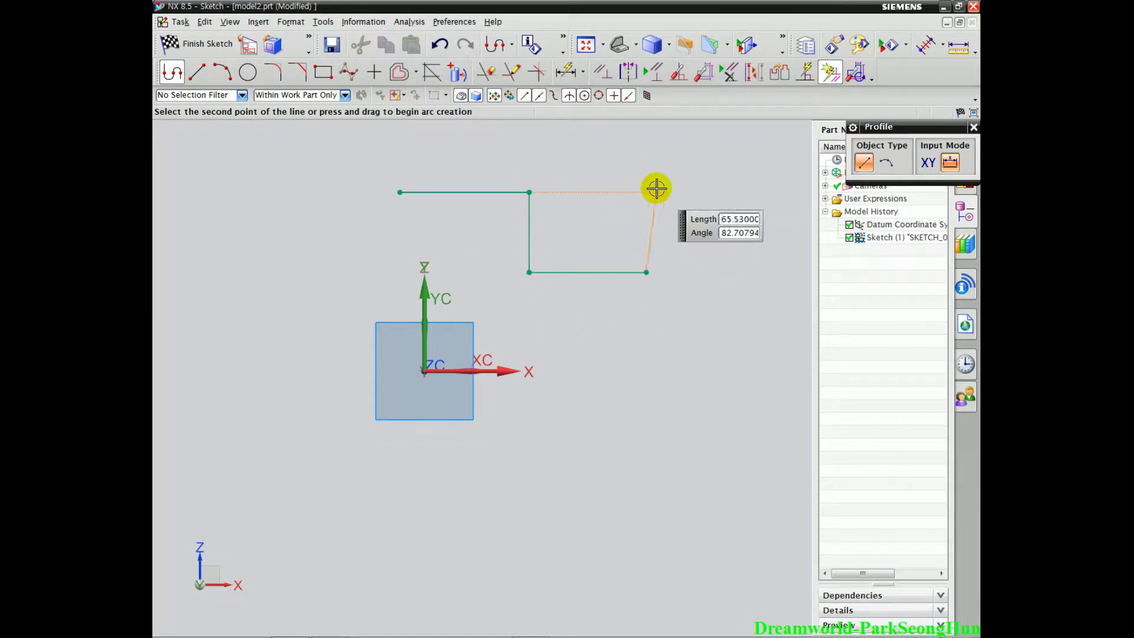
left_click(656, 192)
left_click(724, 192)
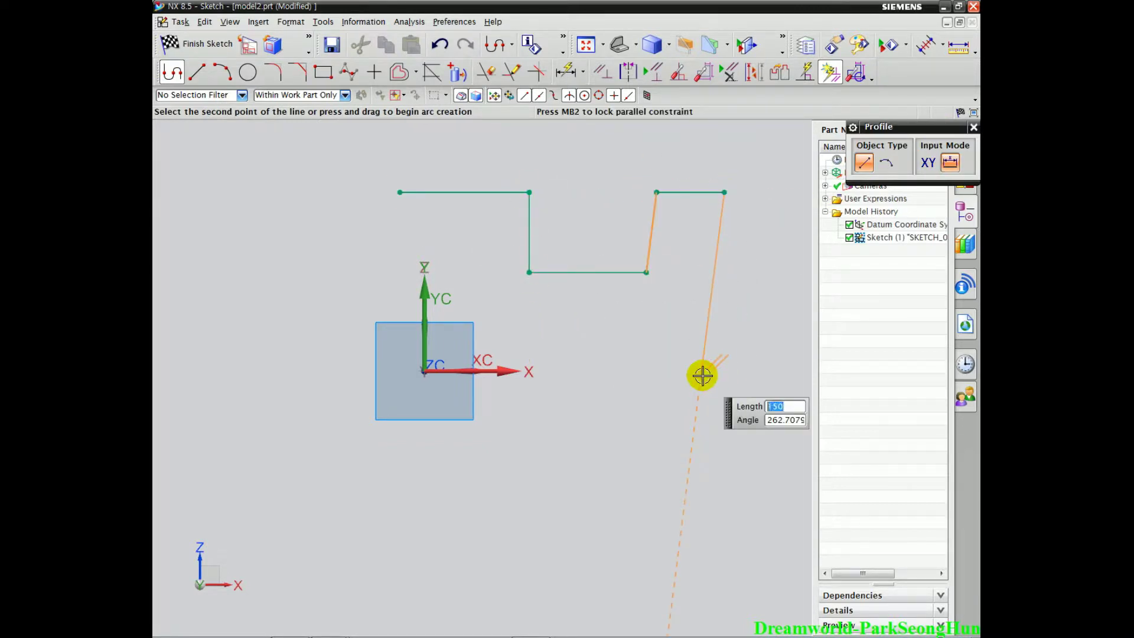
left_click(724, 383)
left_click(367, 382)
left_click(367, 183)
- Close the profile by joining its upper edge and left side with Make Corner
left_click(537, 71)
left_click(410, 192)
left_click(367, 213)
middle_click_drag(597, 311, 476, 318, "shift")
scroll(476, 318, "up", 3)
key("Escape")
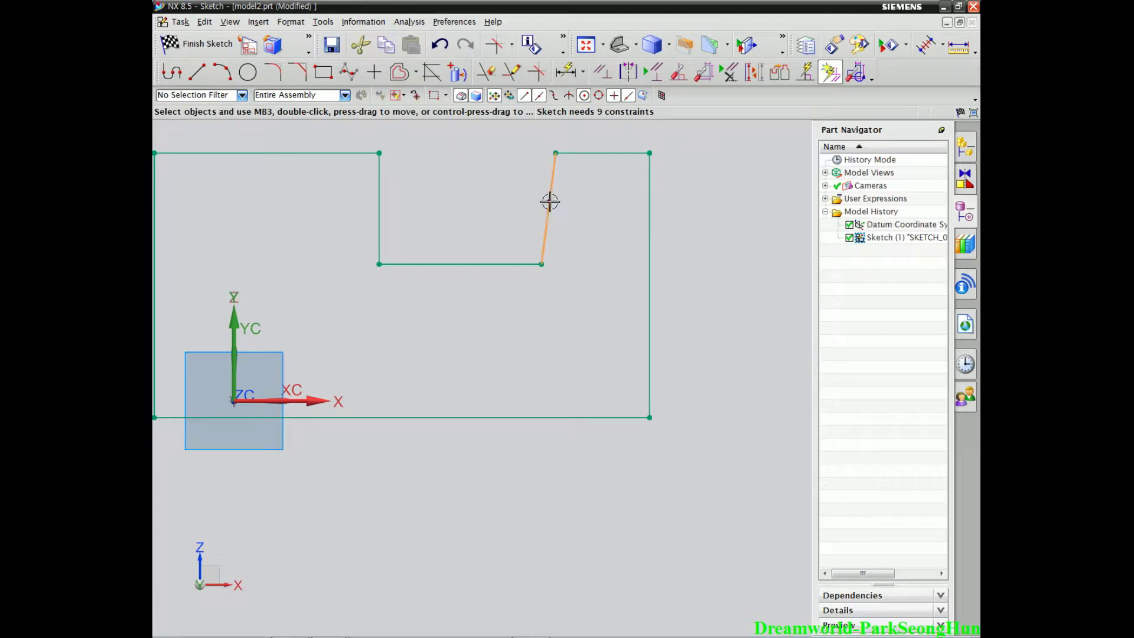
- Constrain the slanted right wall of the notch to be vertical
left_click(549, 202)
left_click(735, 178)
scroll(554, 367, "down", 1)
middle_click_drag(554, 366, 619, 364, "shift")
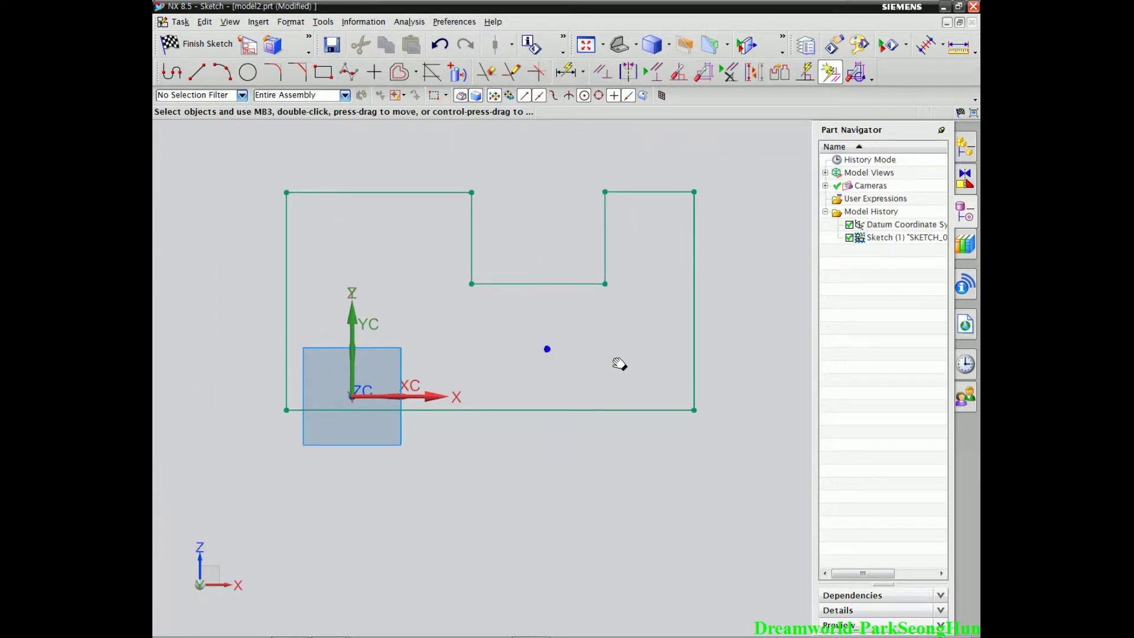
- Dimension the profile's bottom edge to 200 mm and shift both notch walls left to fit inside the outline
left_click(573, 410)
left_click(600, 397)
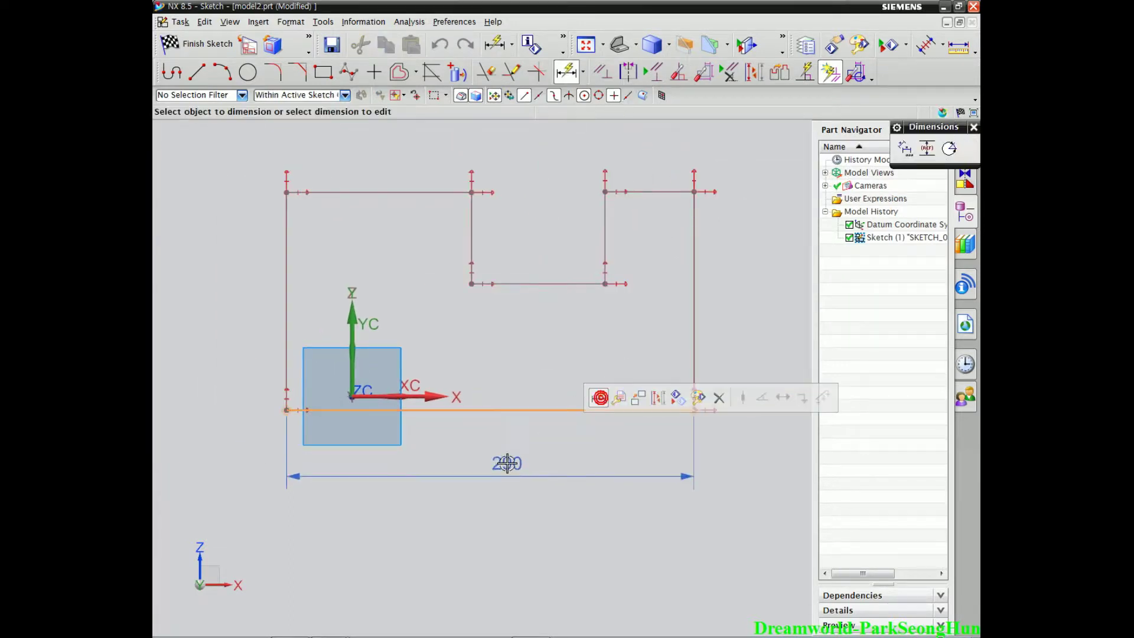
left_click(508, 464)
type("200")
key("Return")
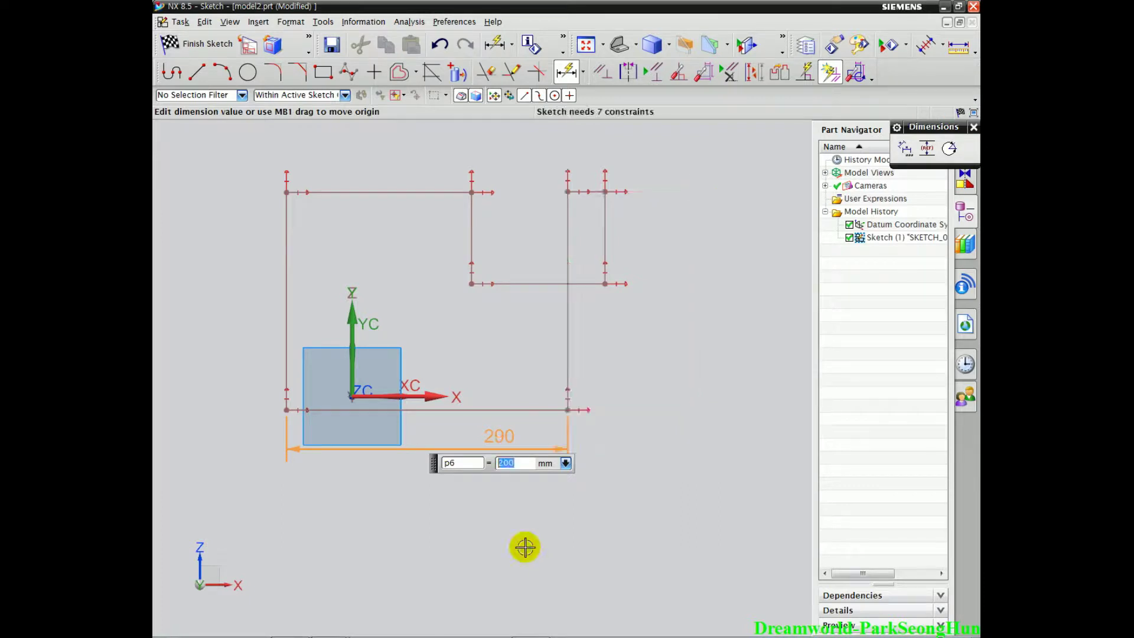
key("Escape")
left_click_drag(467, 228, 358, 228)
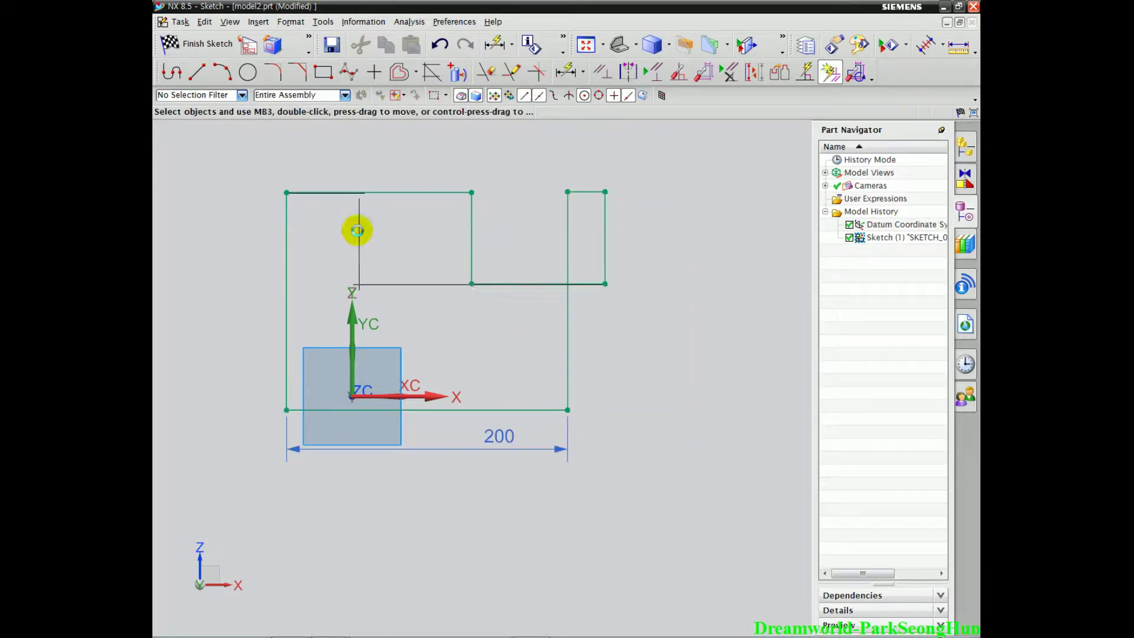
mouse_move(607, 233)
left_mouse_down()
mouse_move(481, 228)
mouse_move(507, 228)
mouse_move(498, 271)
left_mouse_up()
- Dimension the height between the bottom edge and the right upper edge to 150 mm
left_click(533, 440)
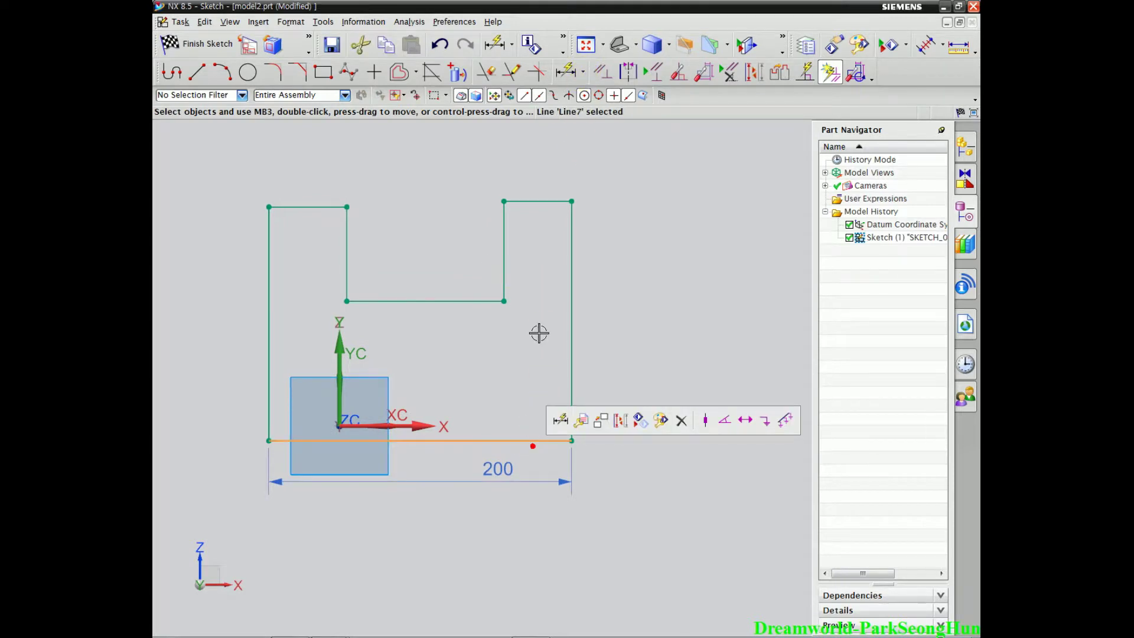
left_click(535, 201)
left_click(561, 159)
left_click(612, 323)
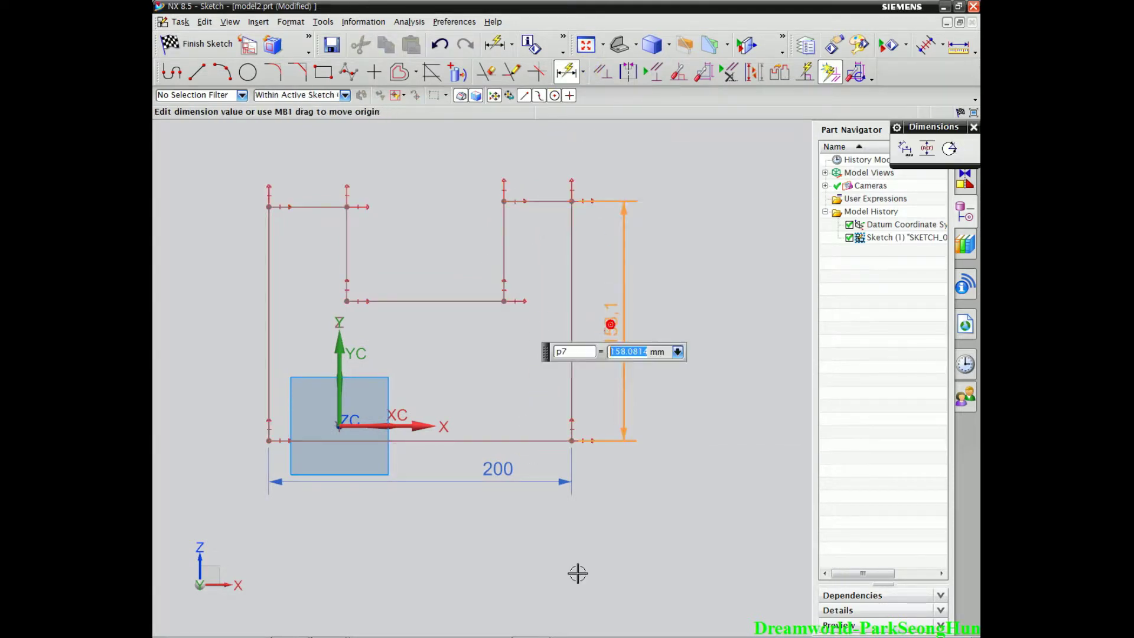
type("150")
key("Return")
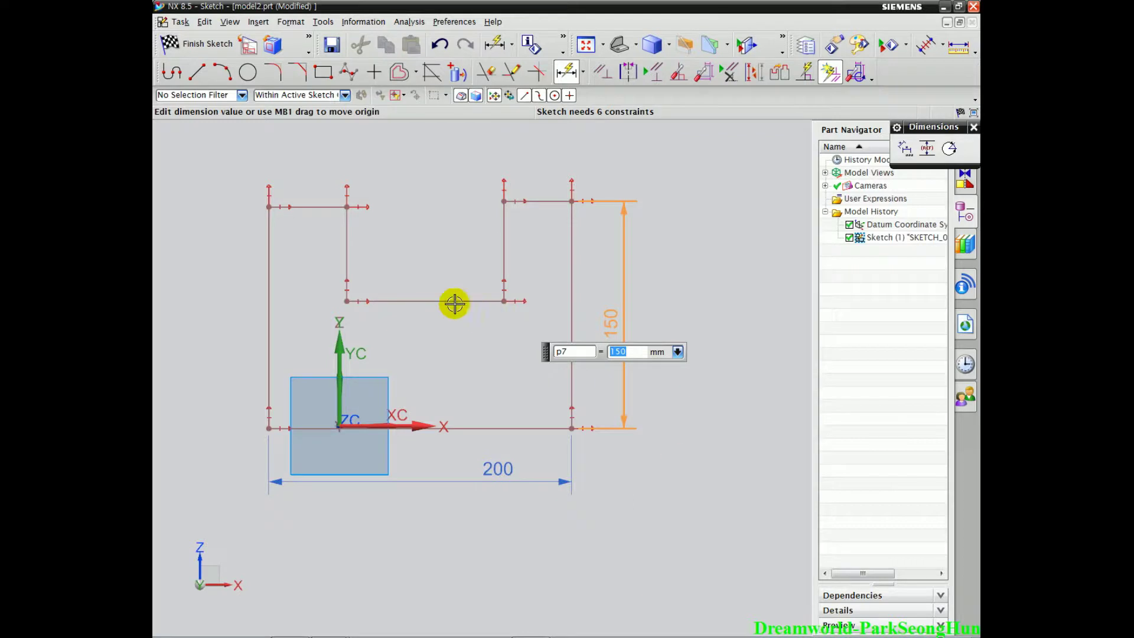
- Dimension the upper edge to the right of the notch to 50 mm
left_click(534, 199)
left_click(531, 159)
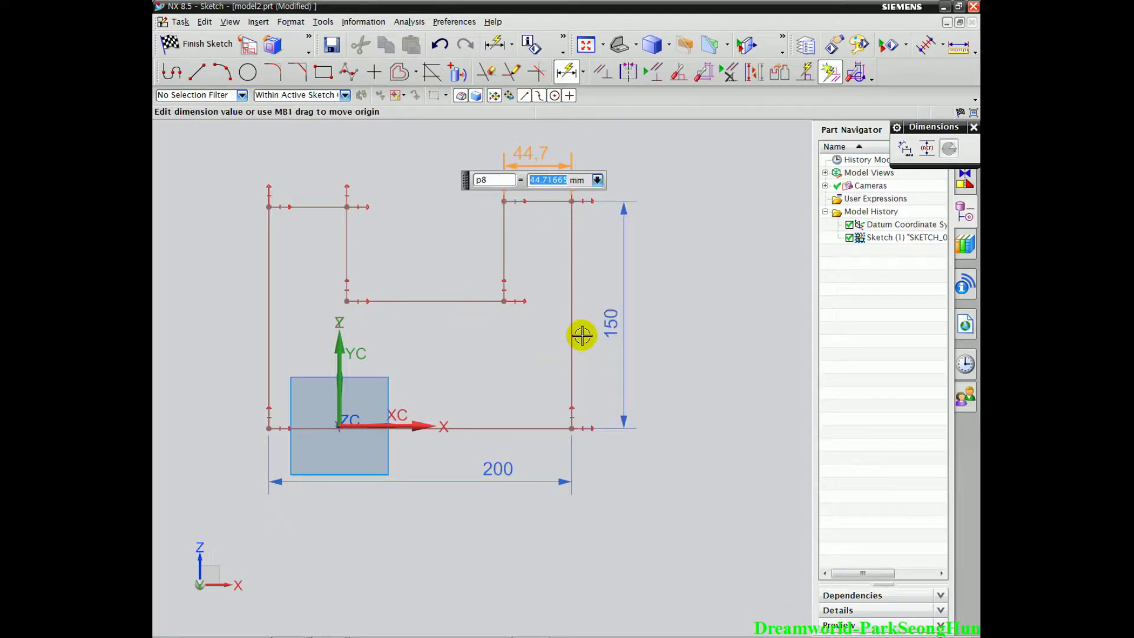
key("Return")
key("Escape")
- Apply an equal-length constraint between the two upper edges on either side of the notch
left_click(534, 201)
left_click(306, 208)
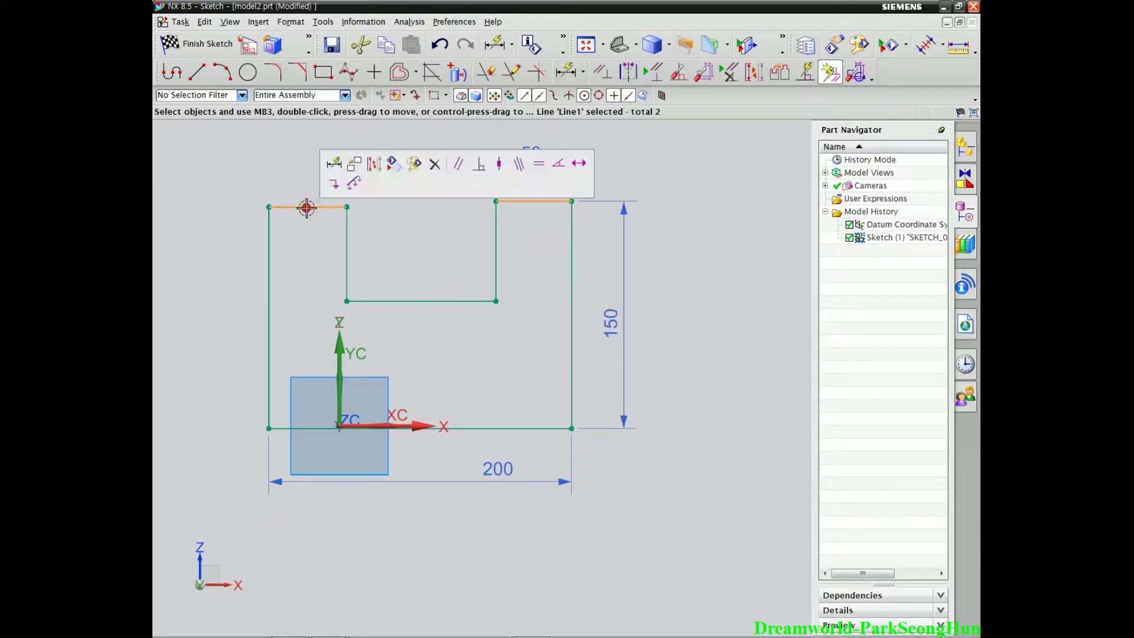
left_click(539, 164)
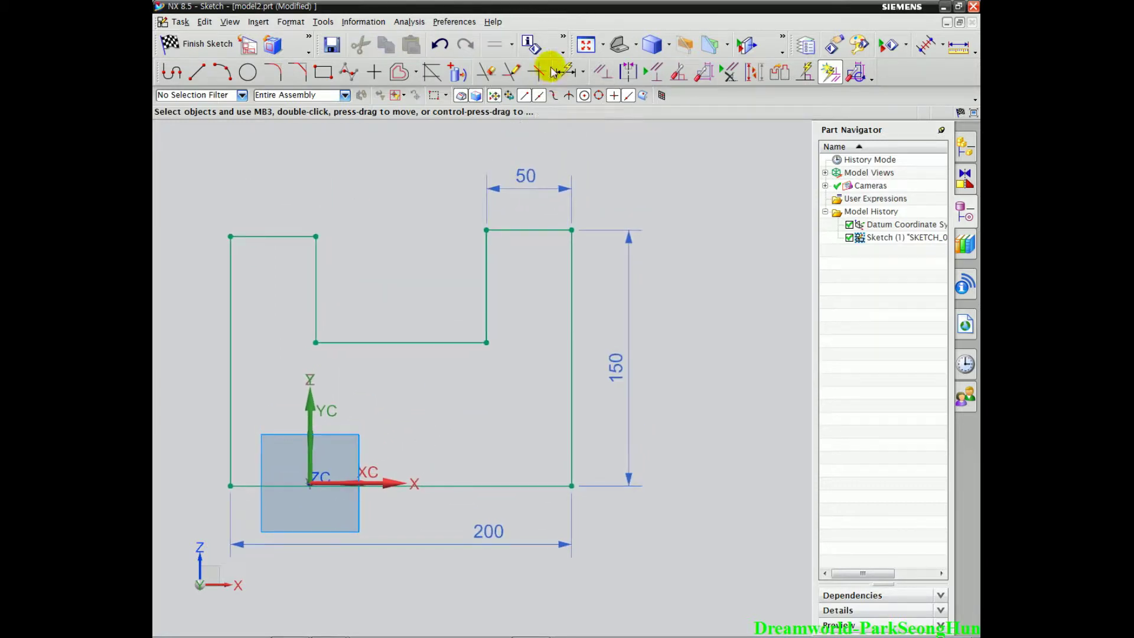
- Dimension the notch depth between the right upper edge and the notch floor to 80 mm
left_click(487, 255)
left_click(512, 237)
left_click(523, 287)
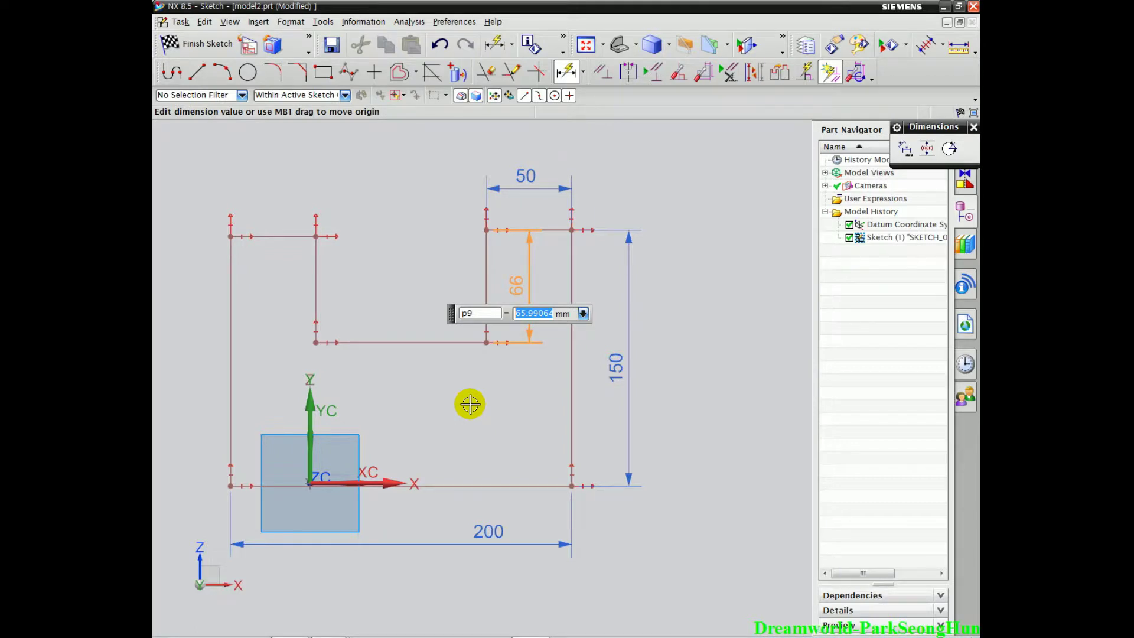
type("80")
key("Return")
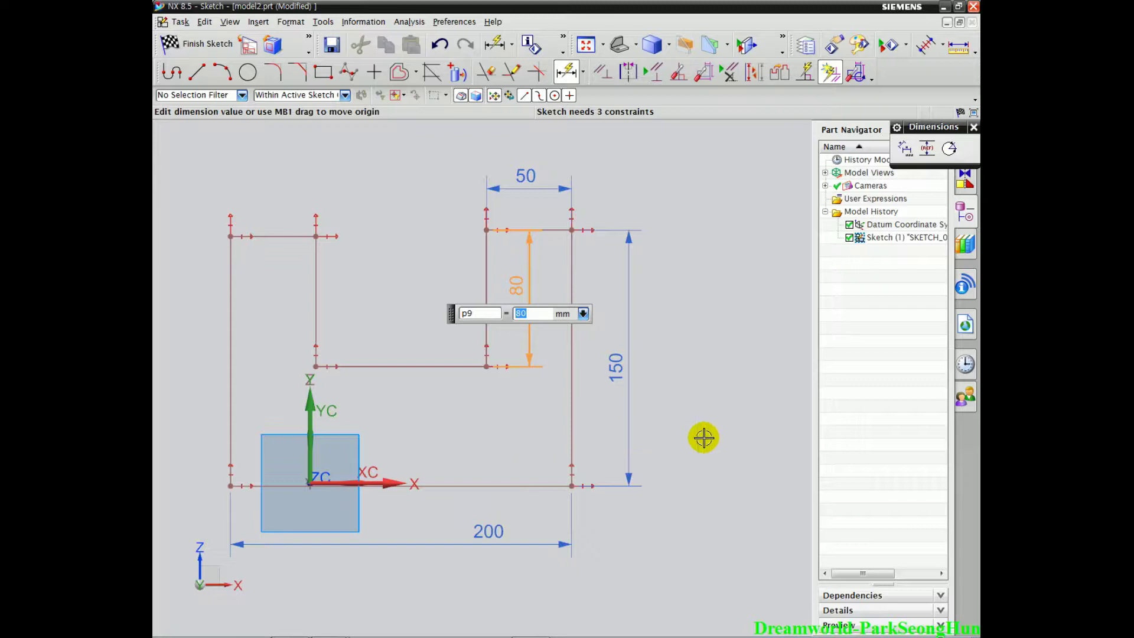
key("Escape")
- Shift the profile to the right of its current place and make the two upper edges beside the notch collinear
left_click_drag(574, 298, 679, 301)
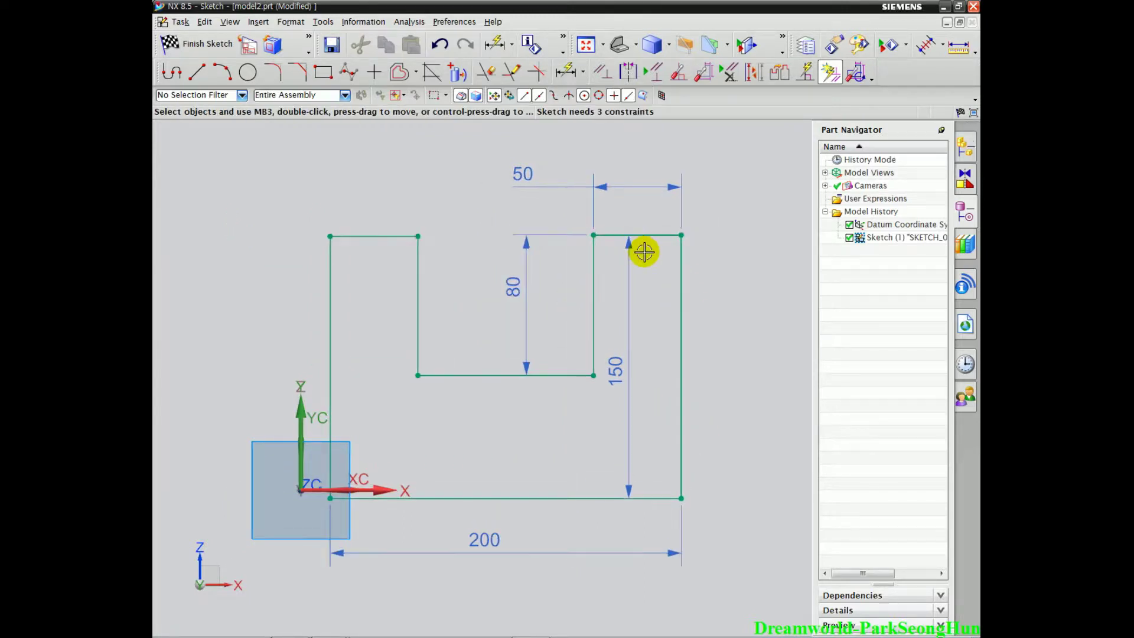
left_click(653, 234)
left_click(383, 236)
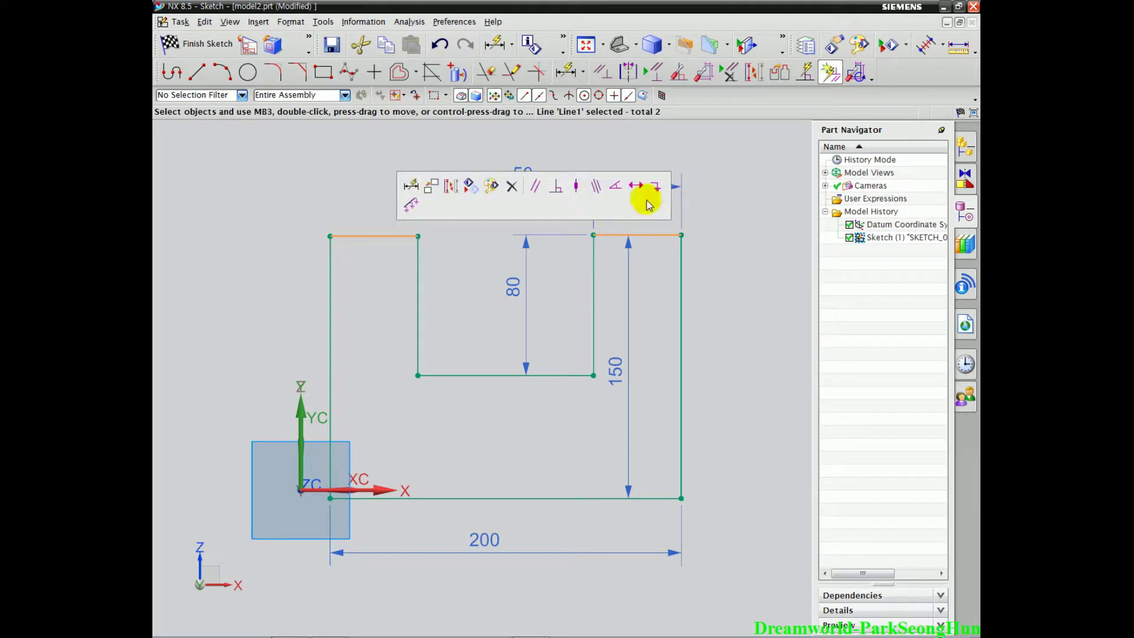
left_click(594, 188)
- Reposition the 150 mm height dimension outside the profile's right edge
middle_click_drag(719, 411, 646, 425, "shift")
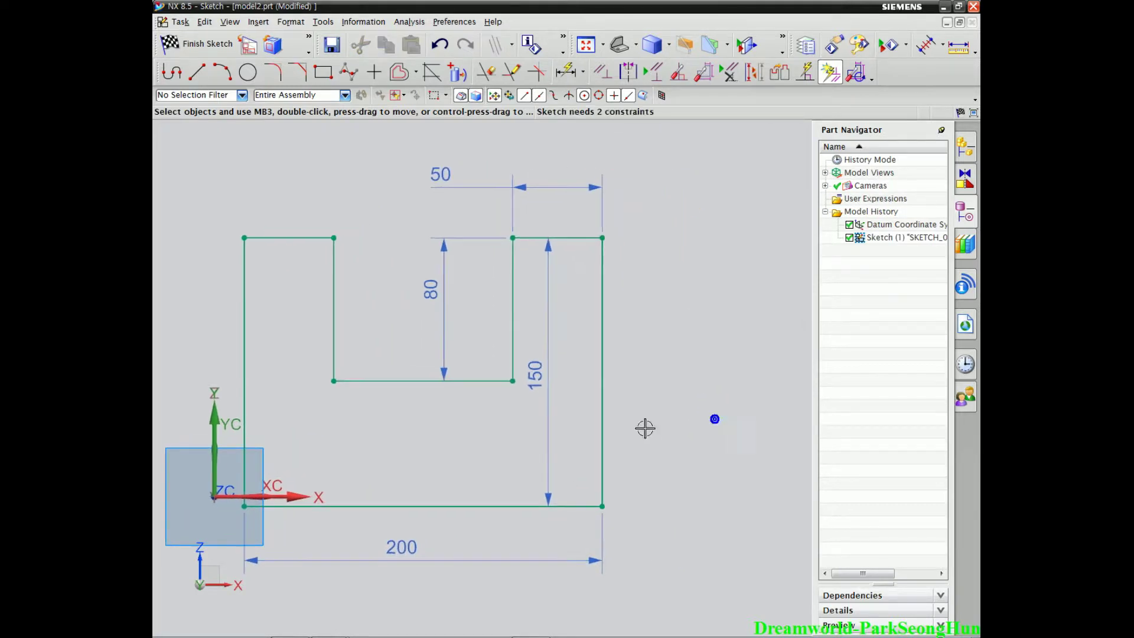
mouse_move(562, 285)
left_mouse_down()
mouse_move(687, 302)
mouse_move(657, 299)
left_mouse_up()
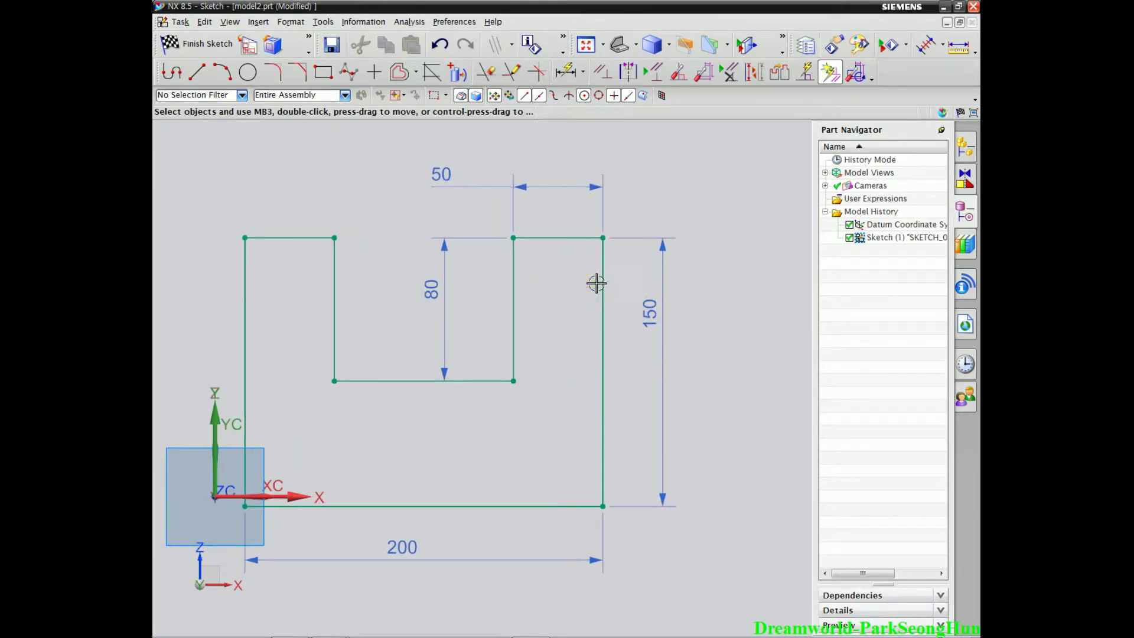
middle_click_drag(597, 284, 639, 322, "shift")
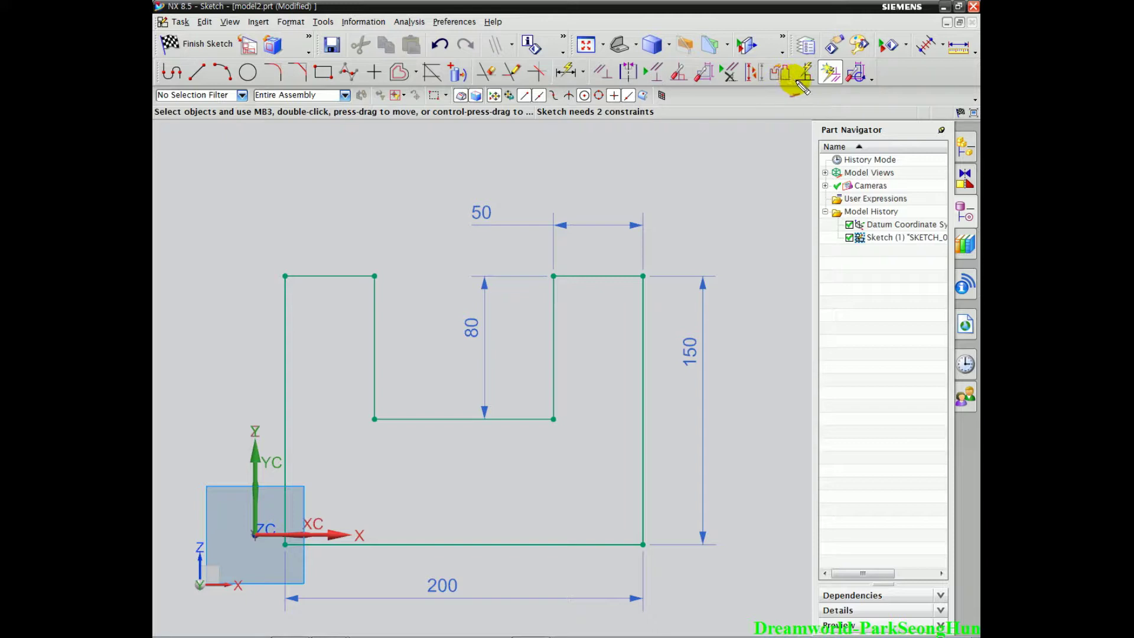
left_click_drag(755, 80, 802, 70)
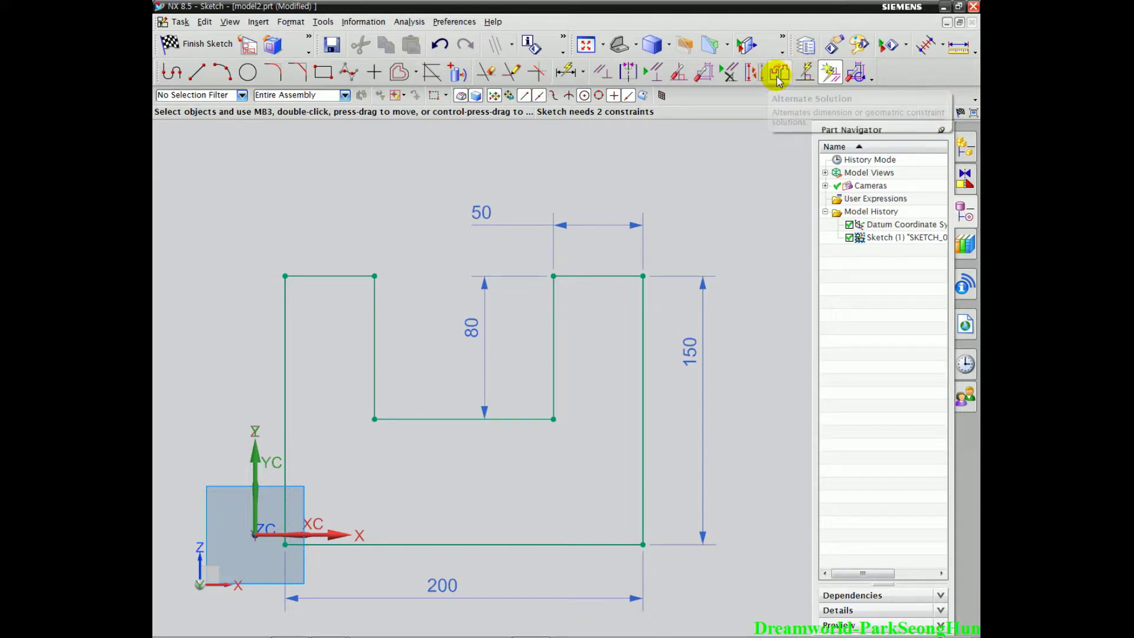
mouse_move(770, 59)
left_mouse_down()
mouse_move(796, 93)
mouse_move(759, 83)
mouse_move(803, 88)
left_mouse_up()
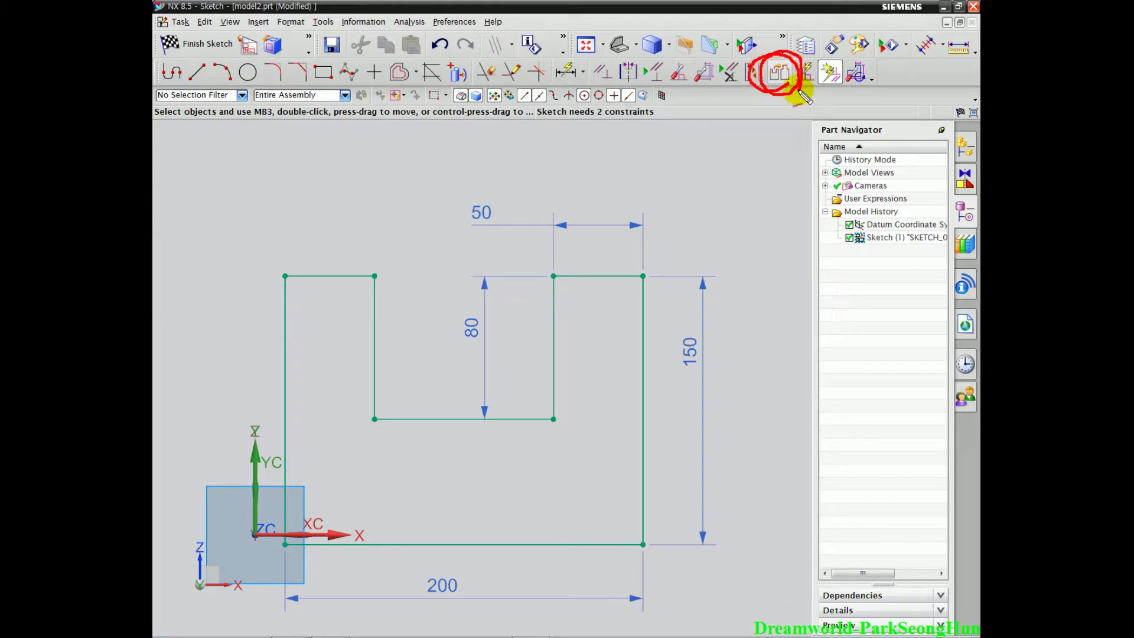
key("Escape")
scroll(711, 284, "down", 1)
middle_click_drag(712, 284, 713, 257, "shift")
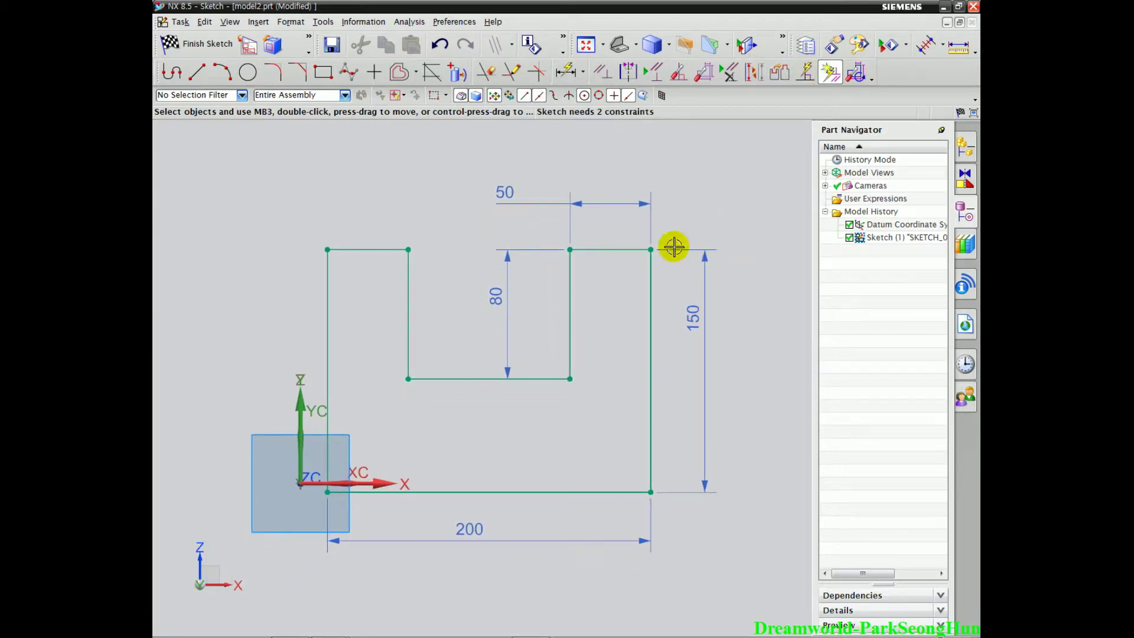
scroll(674, 247, "up", 1)
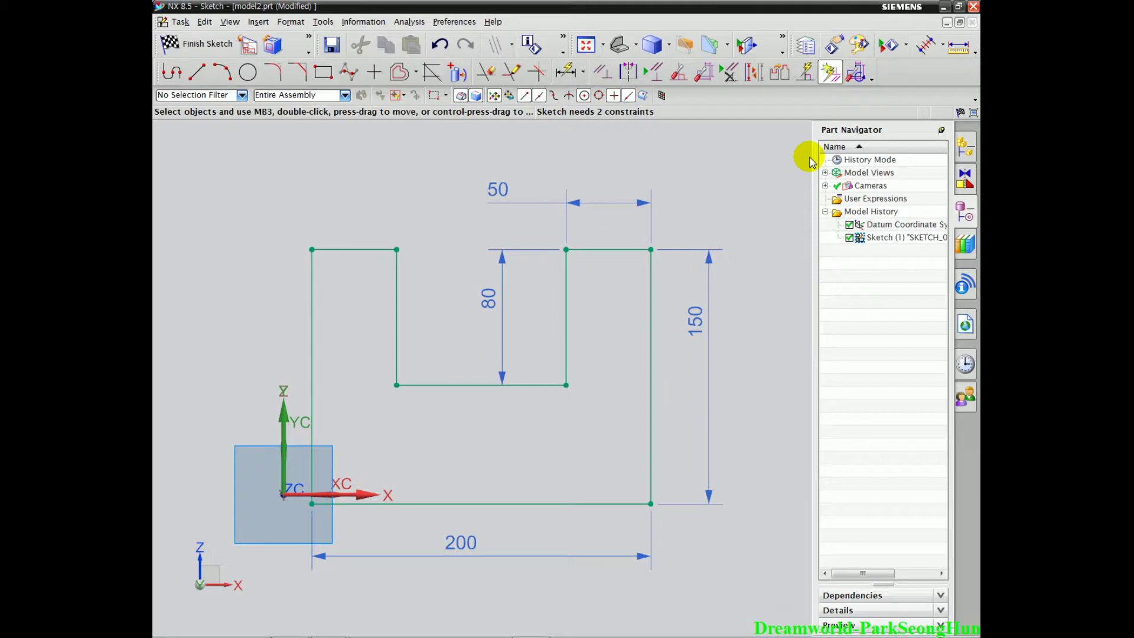
- Flip the 80 mm notch-depth dimension with Alternate Solution so the notch floor lies above the upper edges
left_click(780, 73)
scroll(599, 349, "up", 1)
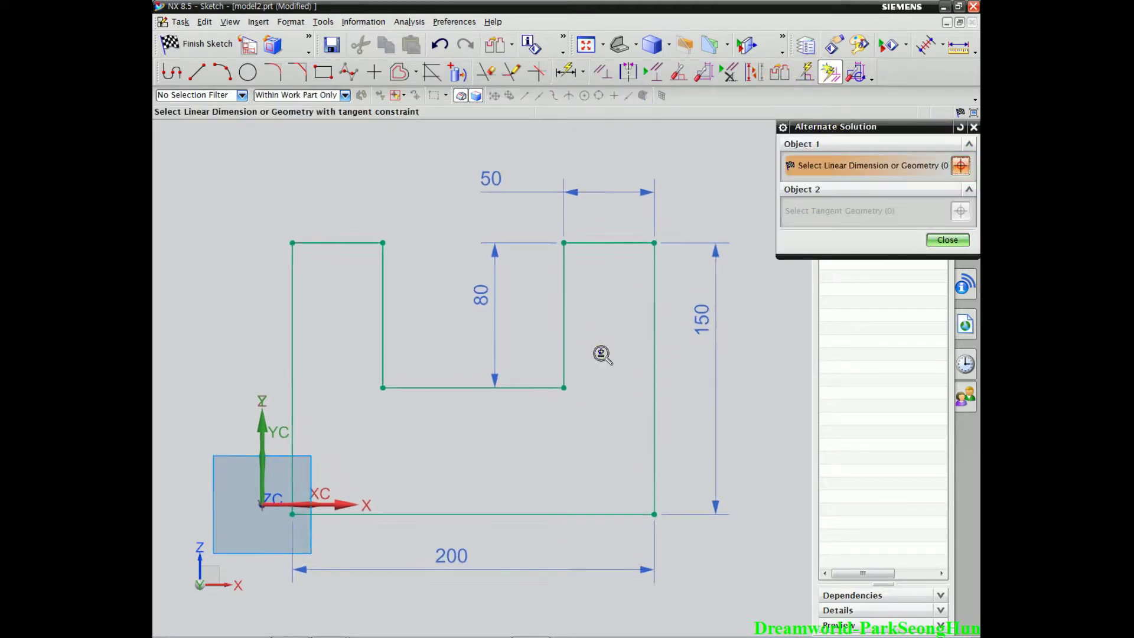
left_click_drag(510, 344, 525, 335)
left_click_drag(518, 278, 508, 324)
key("Escape")
left_click(497, 299)
middle_click_drag(553, 312, 552, 395, "shift")
left_click_drag(540, 360, 544, 346)
mouse_move(471, 395)
left_mouse_down()
mouse_move(473, 296)
mouse_move(509, 361)
left_mouse_up()
key("e")
left_click_drag(455, 318, 631, 324)
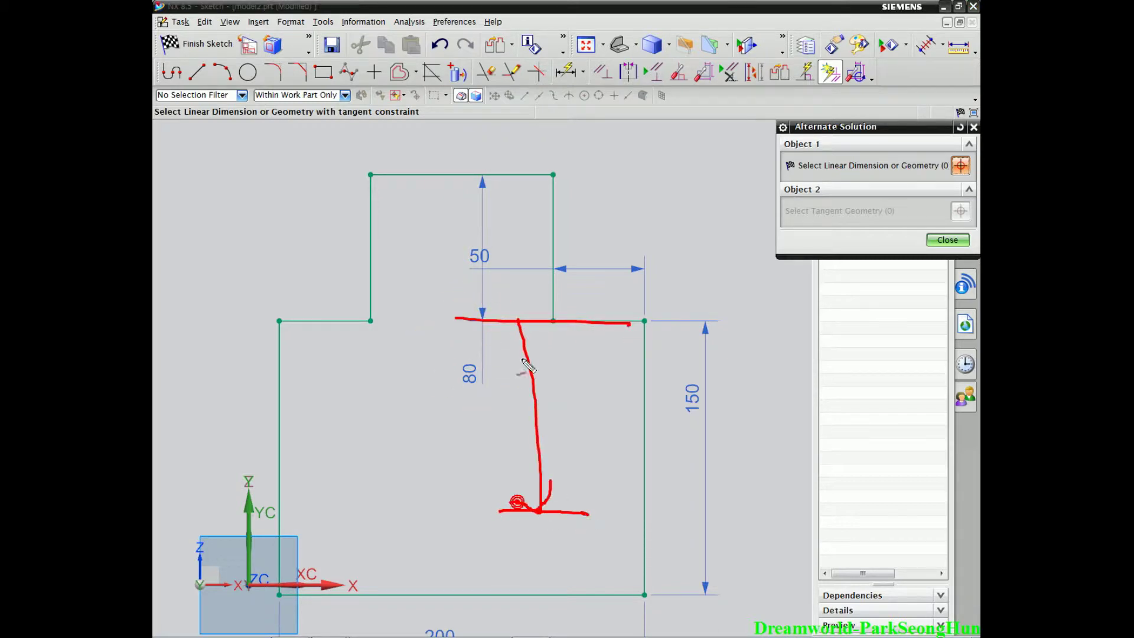
left_click_drag(505, 189, 489, 209)
left_click_drag(511, 174, 533, 190)
key("Escape")
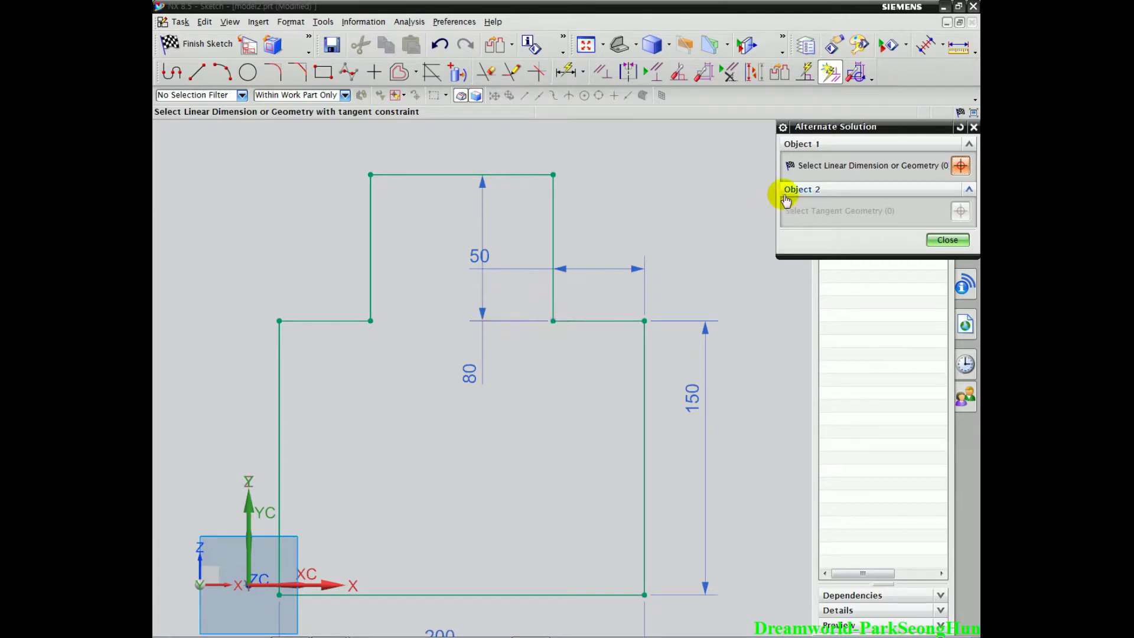
- Toggle the 80 mm dimension between its alternate solutions, ending with the notch cut downward, and close Alternate Solution
left_click(484, 212)
left_click(478, 392)
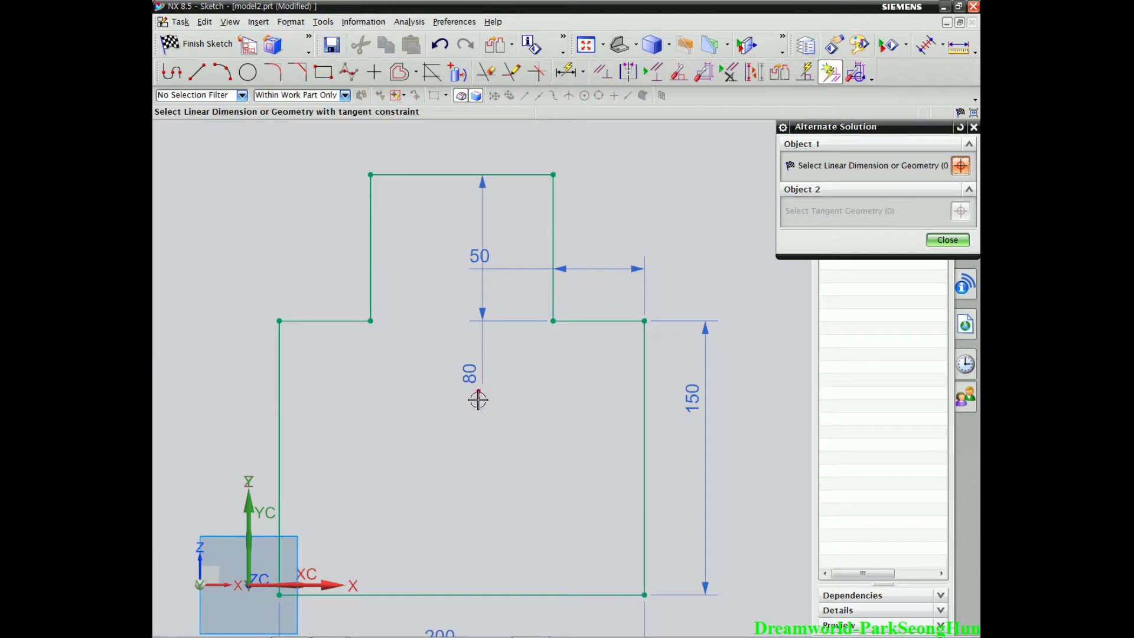
left_click(483, 332)
left_click(482, 390)
left_click(480, 379)
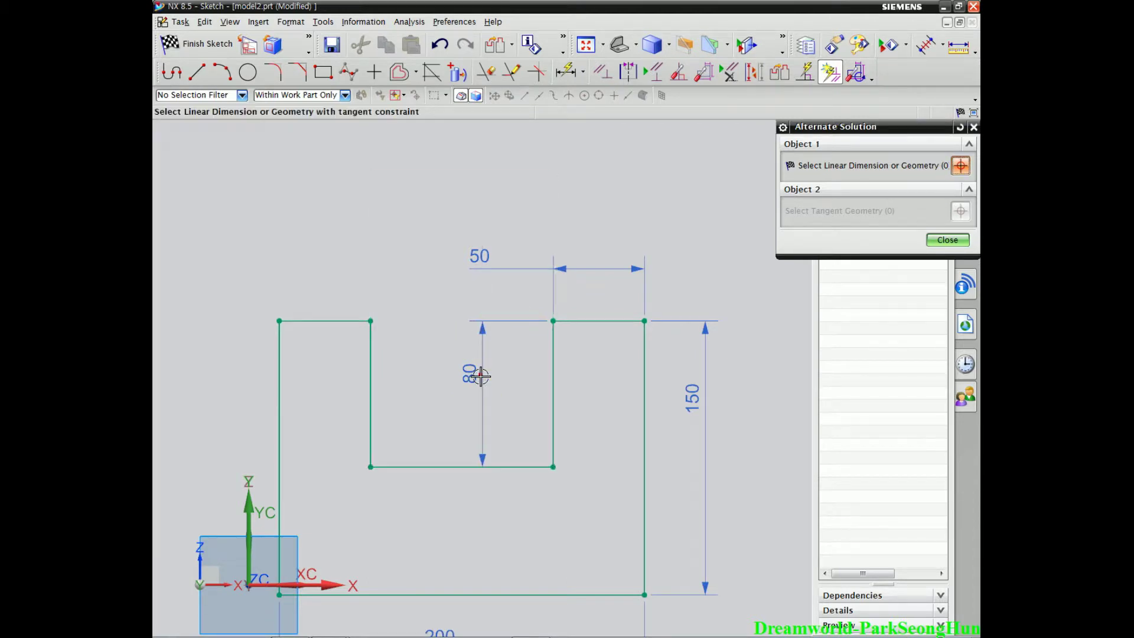
left_click(481, 376)
left_click(479, 362)
left_click(481, 354)
left_click(485, 337)
left_click(944, 240)
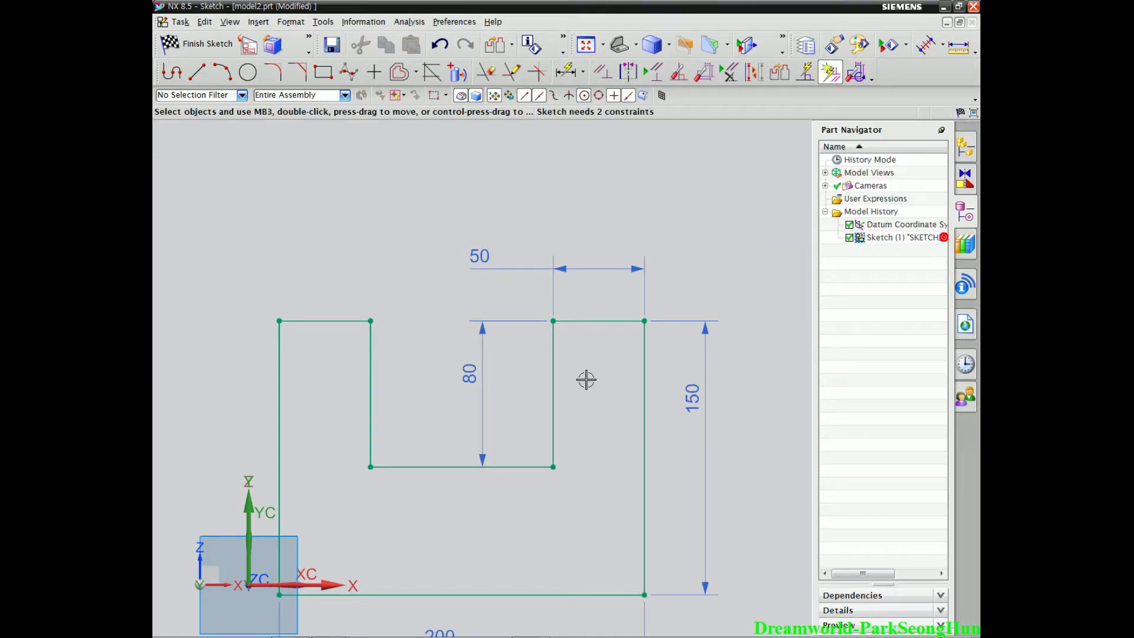
- Dimension the distance from the datum's vertical axis to the profile's left edge to 100 mm
scroll(585, 377, "down", 2)
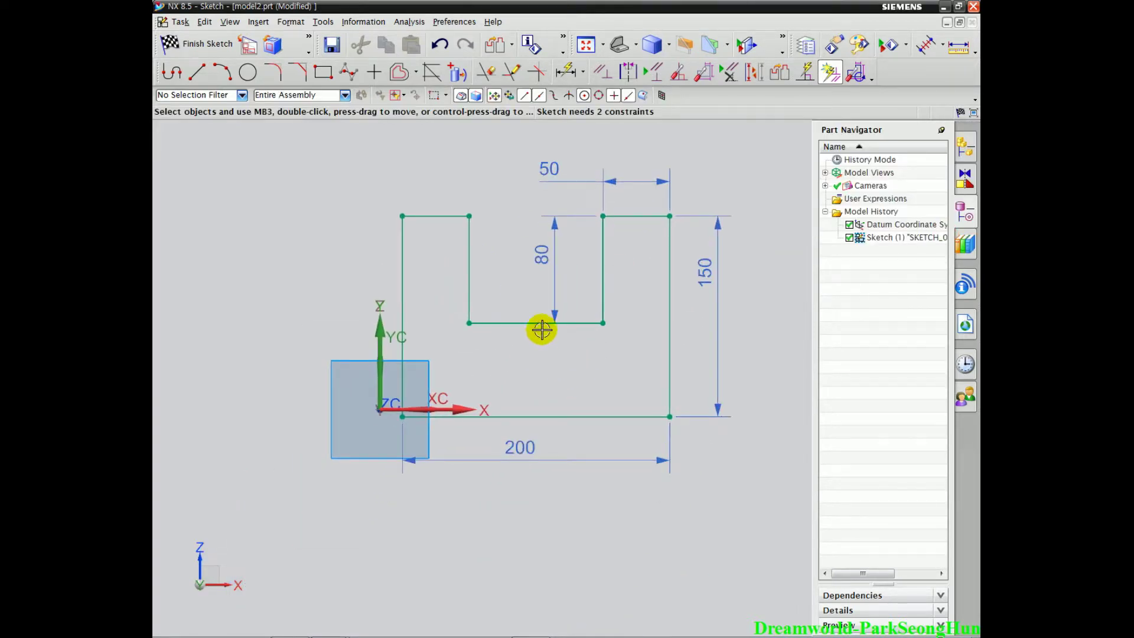
scroll(541, 331, "up", 1)
middle_click_drag(541, 336, 575, 401, "shift")
left_click(574, 68)
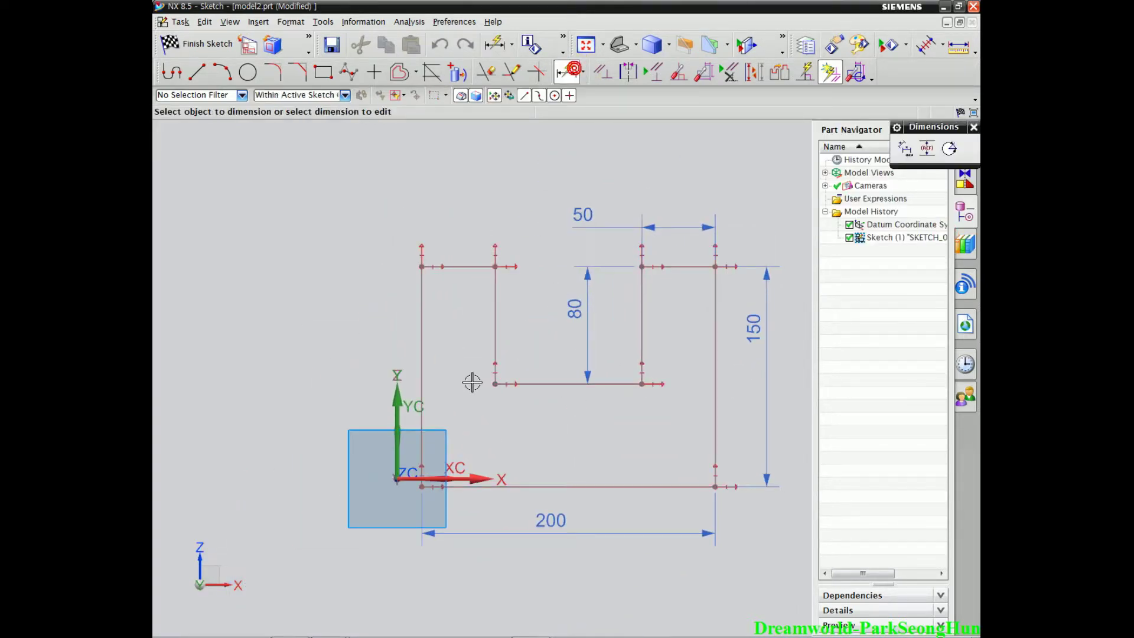
left_click(397, 403)
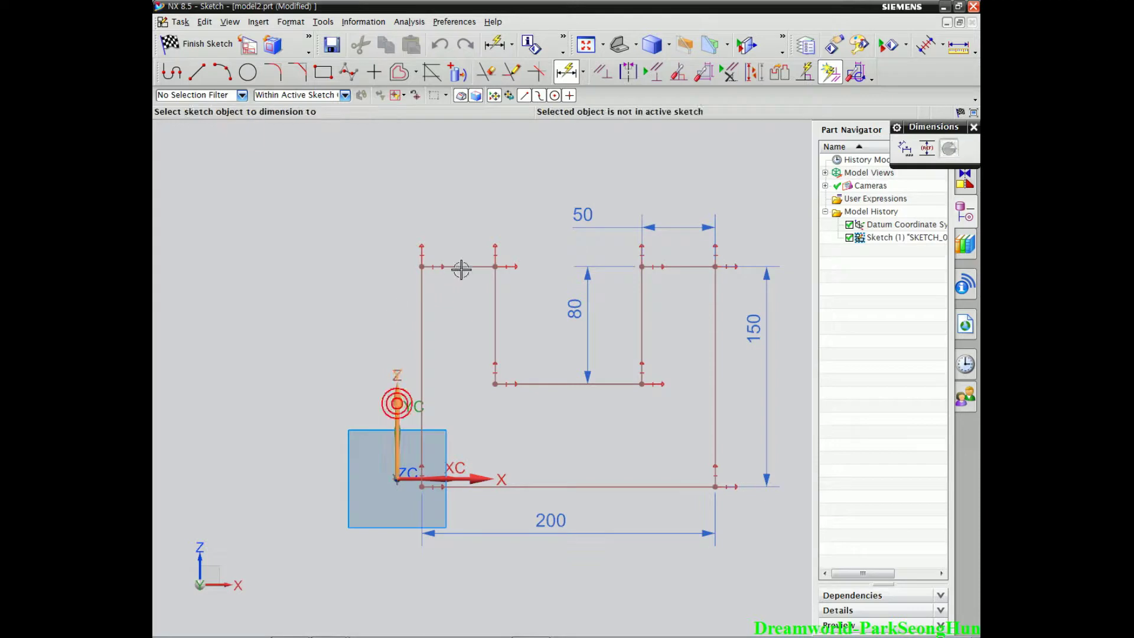
left_click(423, 335)
left_click(319, 261)
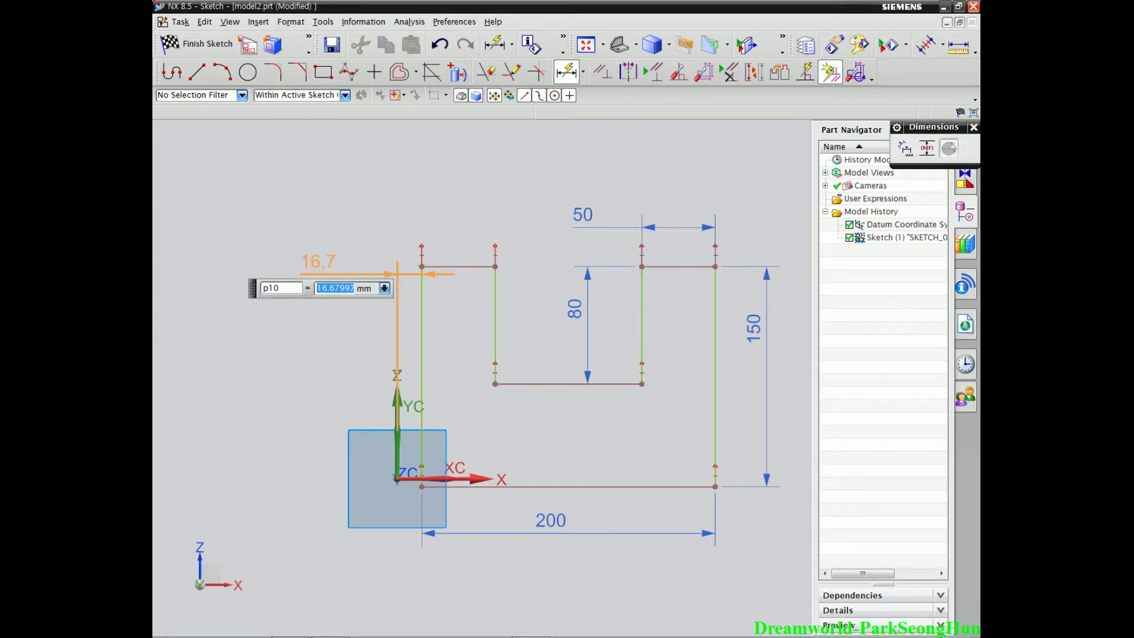
type("100")
key("Return")
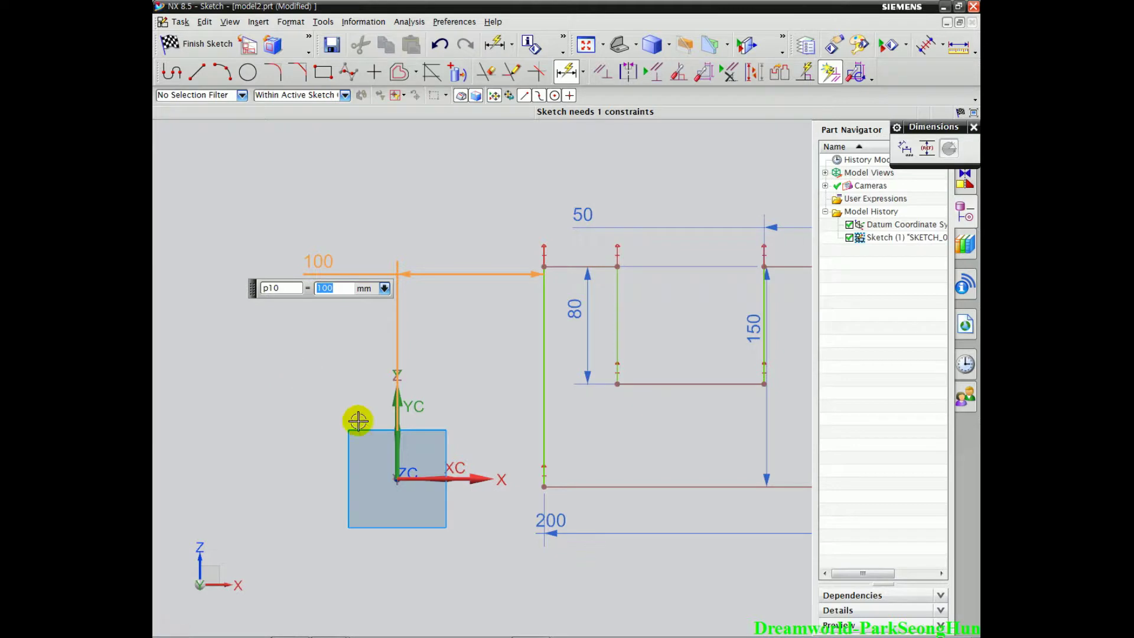
key("Escape")
mouse_move(552, 402)
middle_mouse_down("shift")
mouse_move(450, 393)
mouse_move(464, 380)
middle_mouse_up("shift")
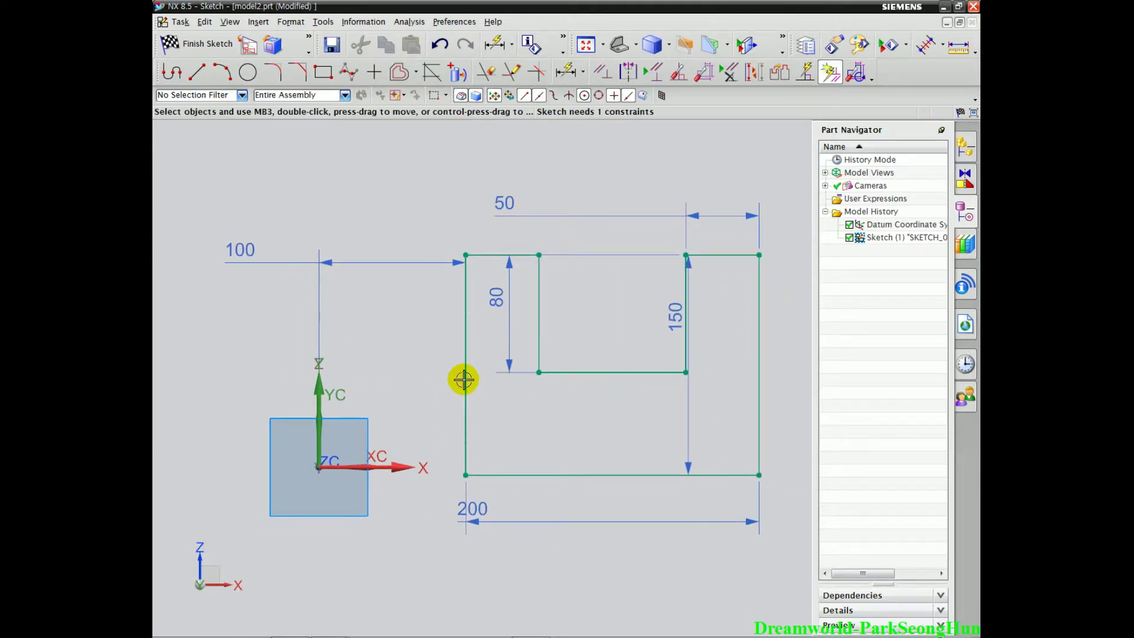
left_click_drag(333, 375, 319, 443)
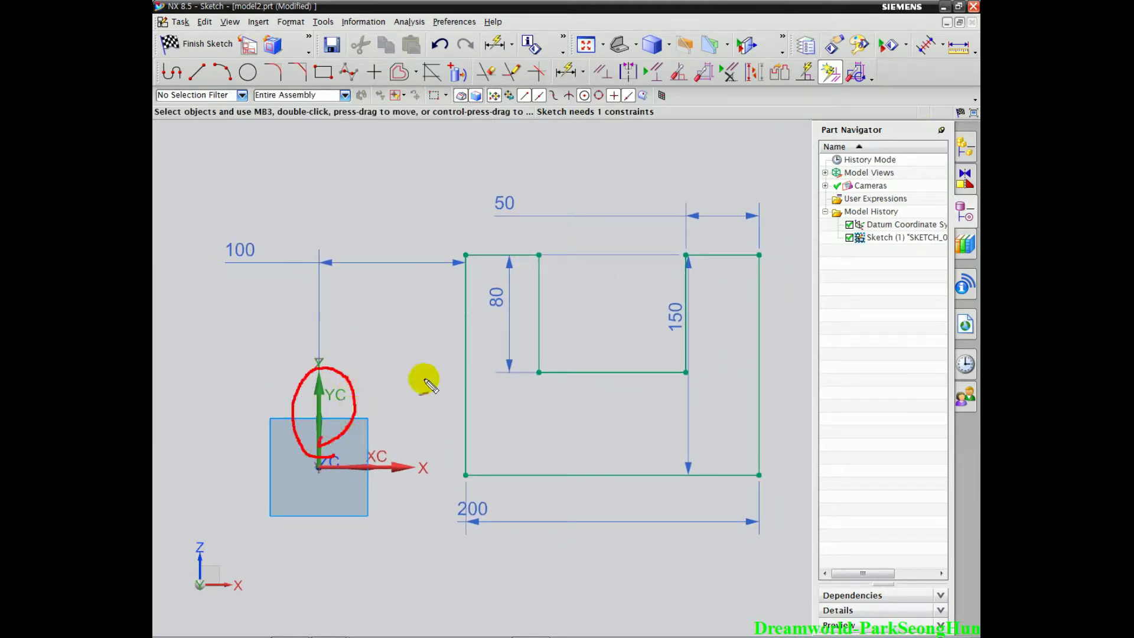
left_click_drag(589, 523, 590, 538)
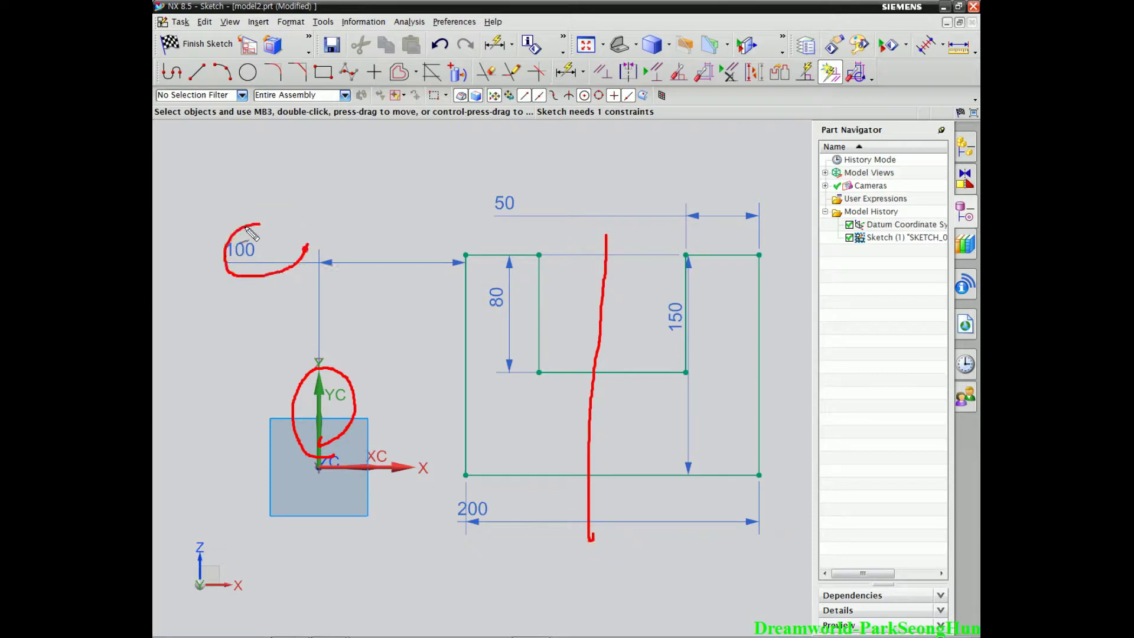
left_click_drag(595, 248, 607, 555)
left_click_drag(573, 426, 591, 453)
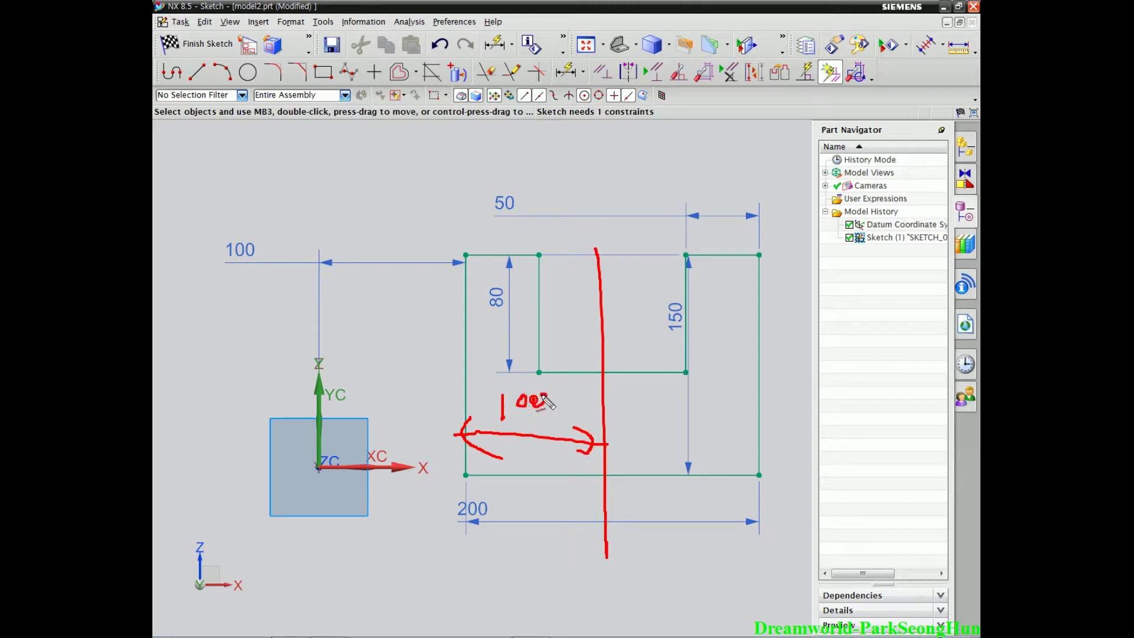
left_click_drag(544, 397, 547, 393)
mouse_move(430, 286)
left_mouse_down()
mouse_move(492, 261)
mouse_move(365, 358)
left_mouse_up()
key("Escape")
- Flip the 100 mm dimension with Alternate Solution so the profile's left edge lies on the opposite side of the vertical axis
left_click(780, 73)
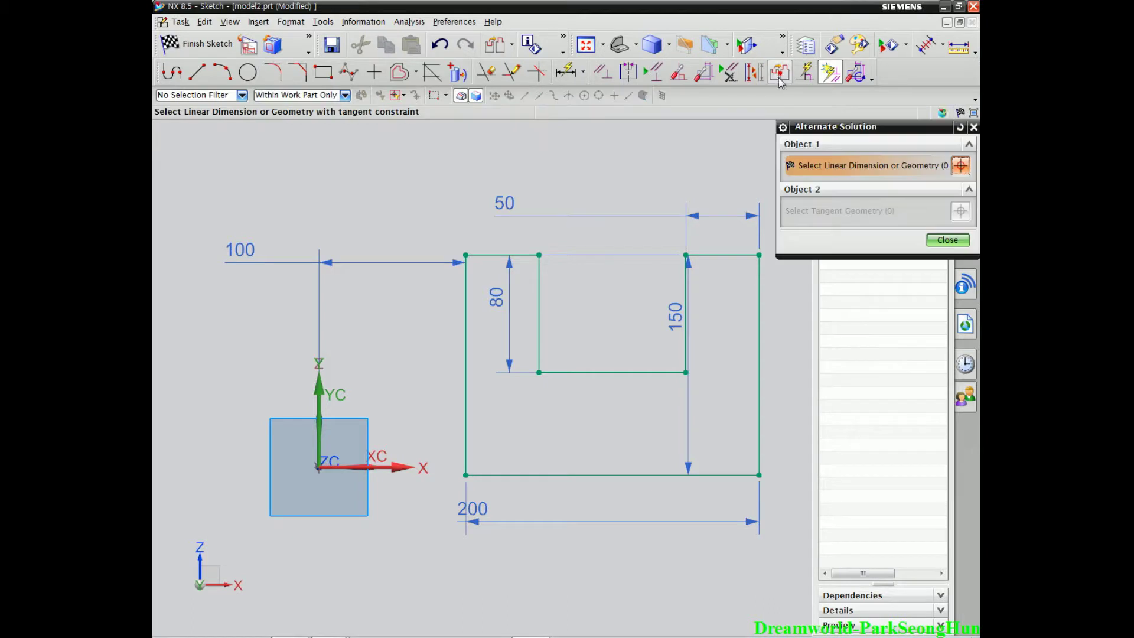
left_click(354, 263)
left_click(422, 504)
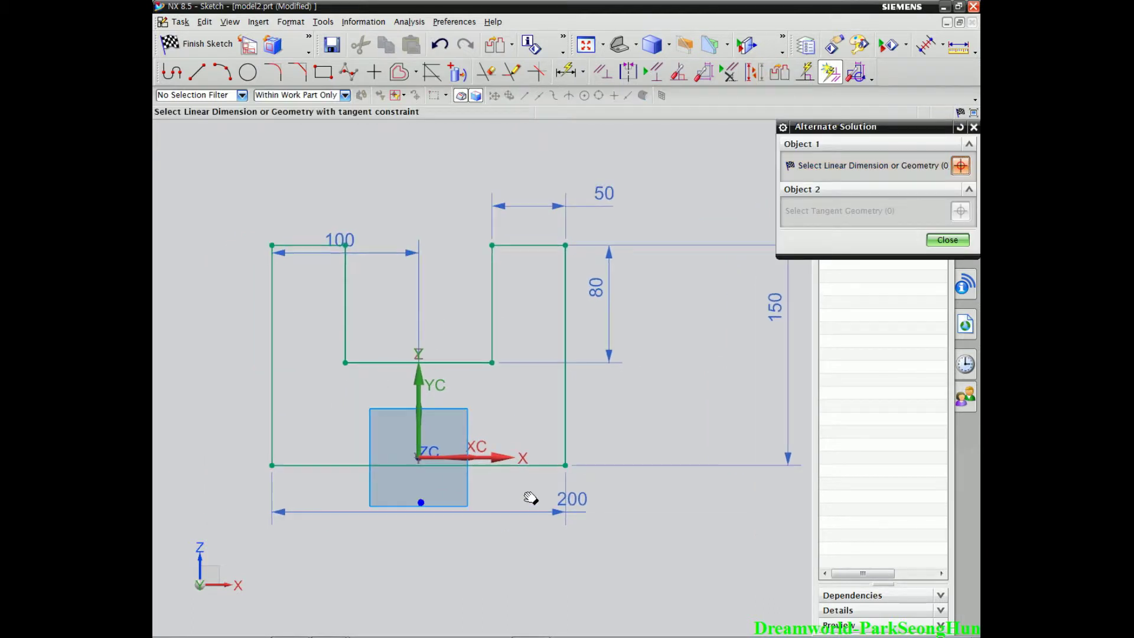
key("Escape")
mouse_move(625, 217)
middle_mouse_down("shift")
mouse_move(587, 255)
mouse_move(507, 281)
mouse_move(683, 210)
mouse_move(651, 229)
middle_mouse_up("shift")
scroll(683, 211, "up", 2)
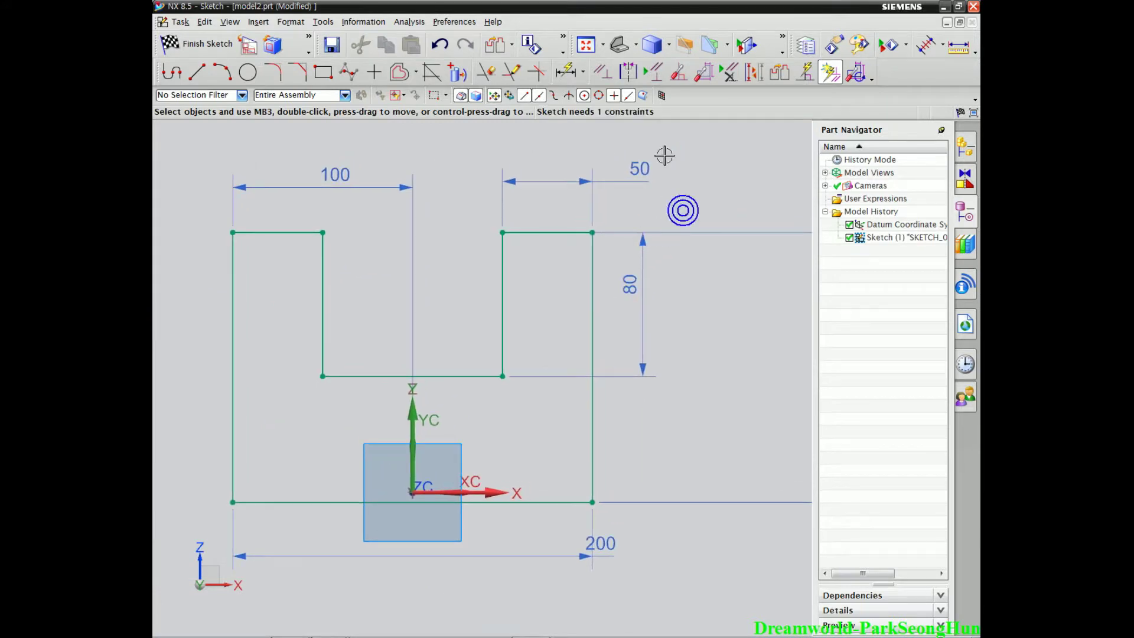
scroll(664, 155, "up", 1)
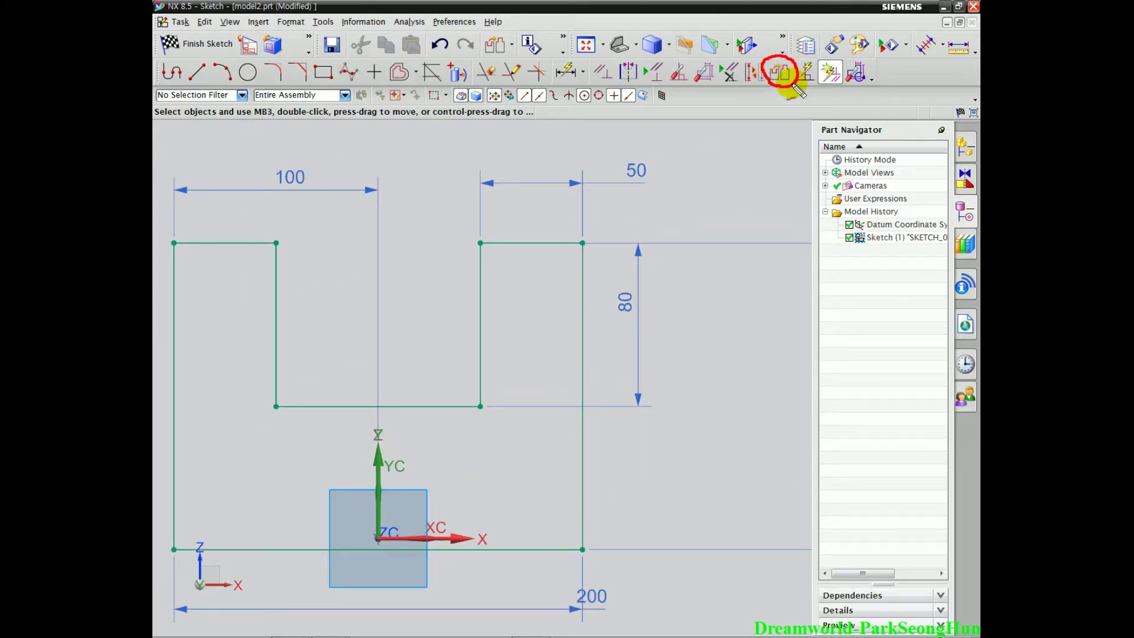
left_click_drag(316, 190, 275, 207)
key("Escape")
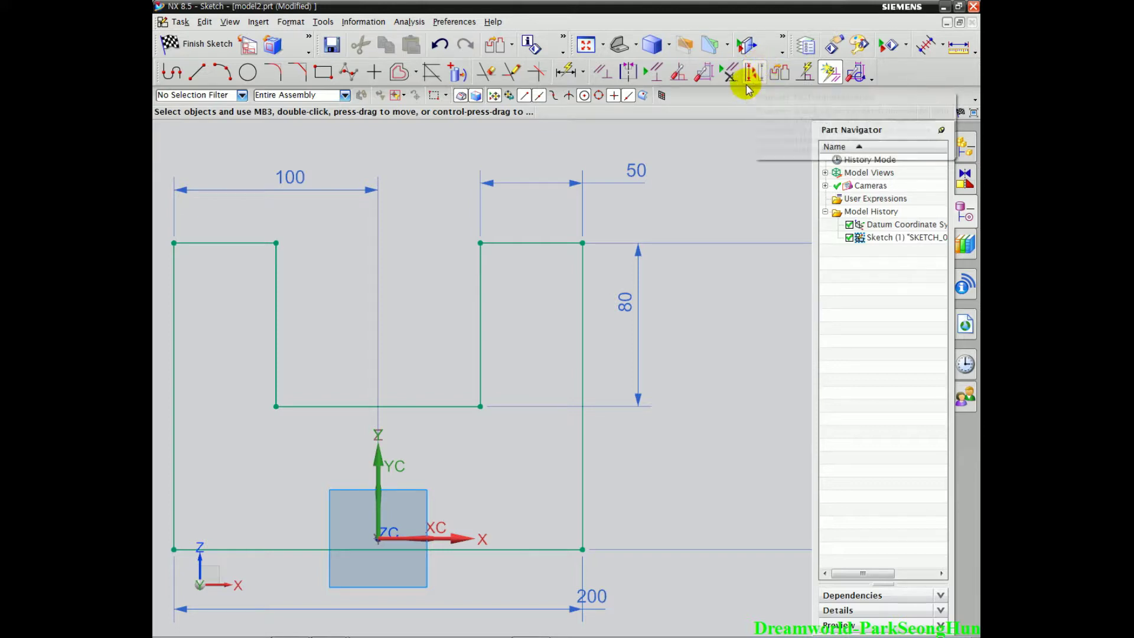
- Convert the upper edge to the right of the notch and the profile's right vertical edge to reference lines
key("ctrl+f")
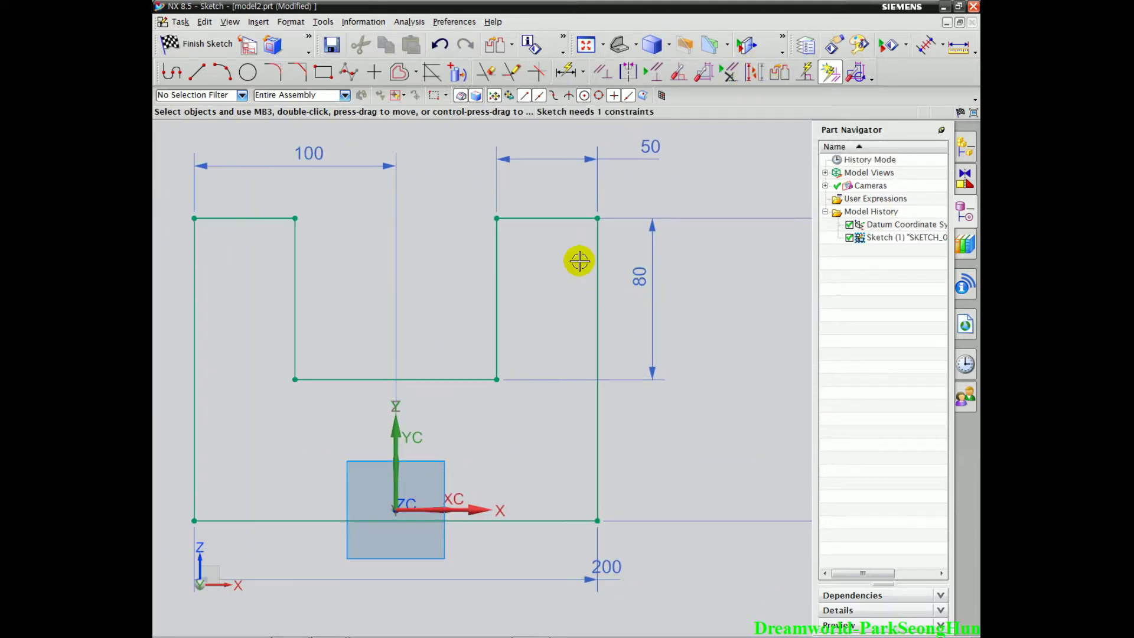
left_click(557, 219)
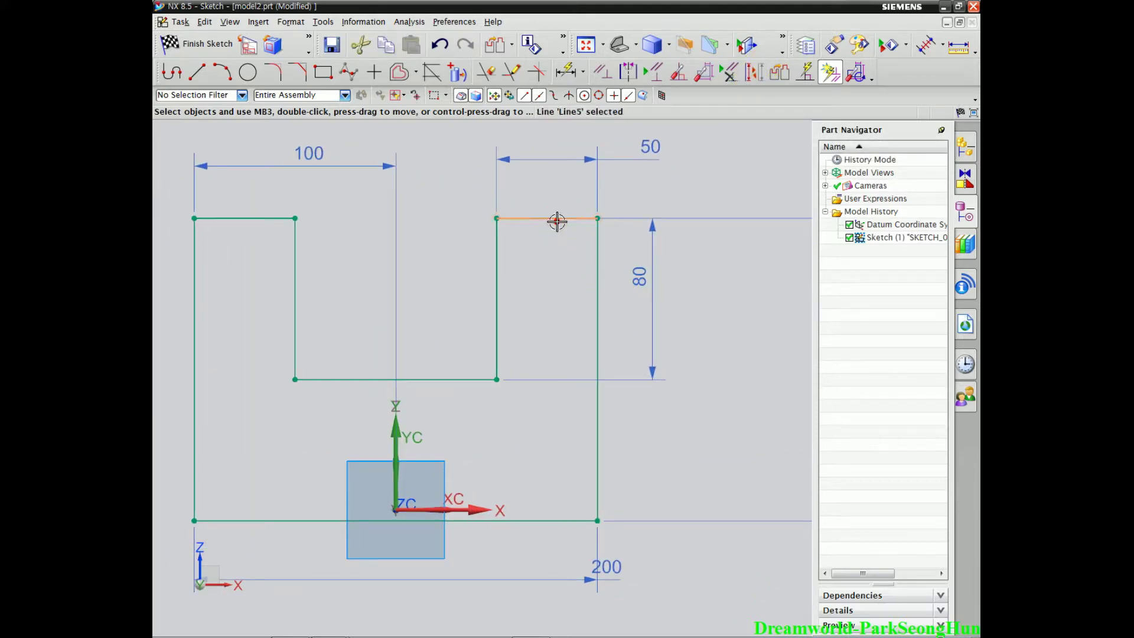
left_click(596, 243)
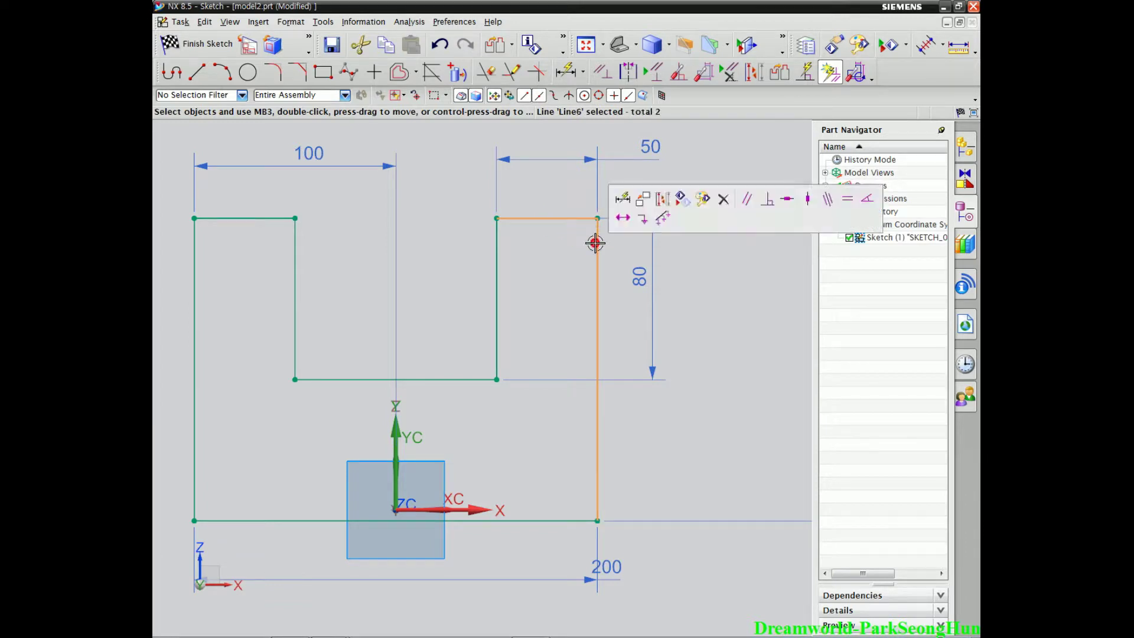
left_click(663, 199)
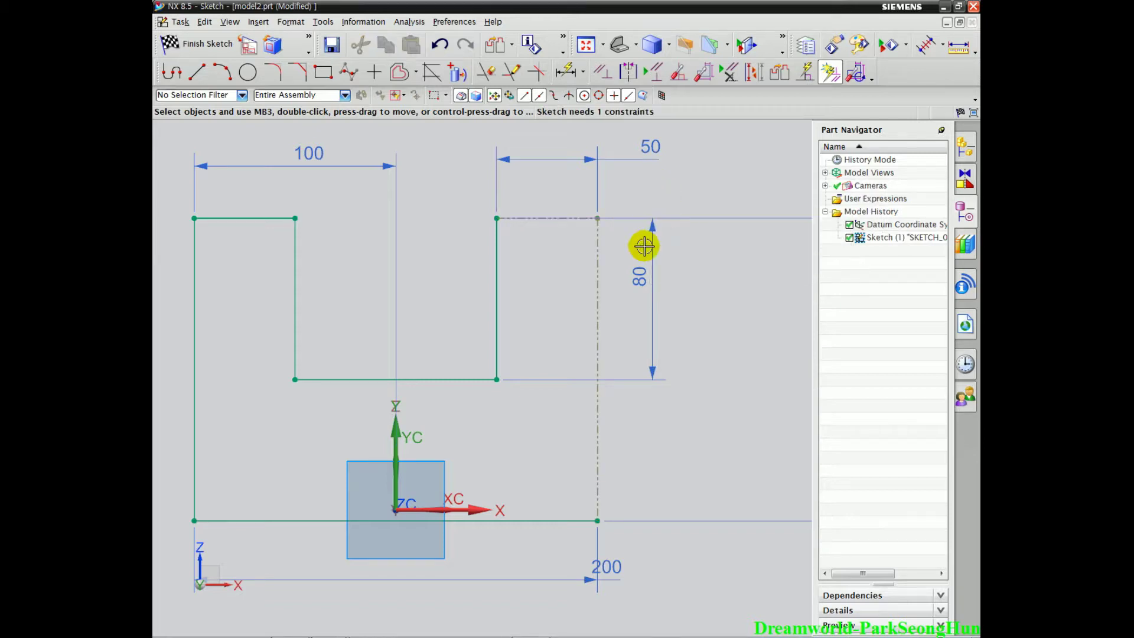
left_click_drag(603, 285, 595, 287)
left_click_drag(549, 223, 534, 229)
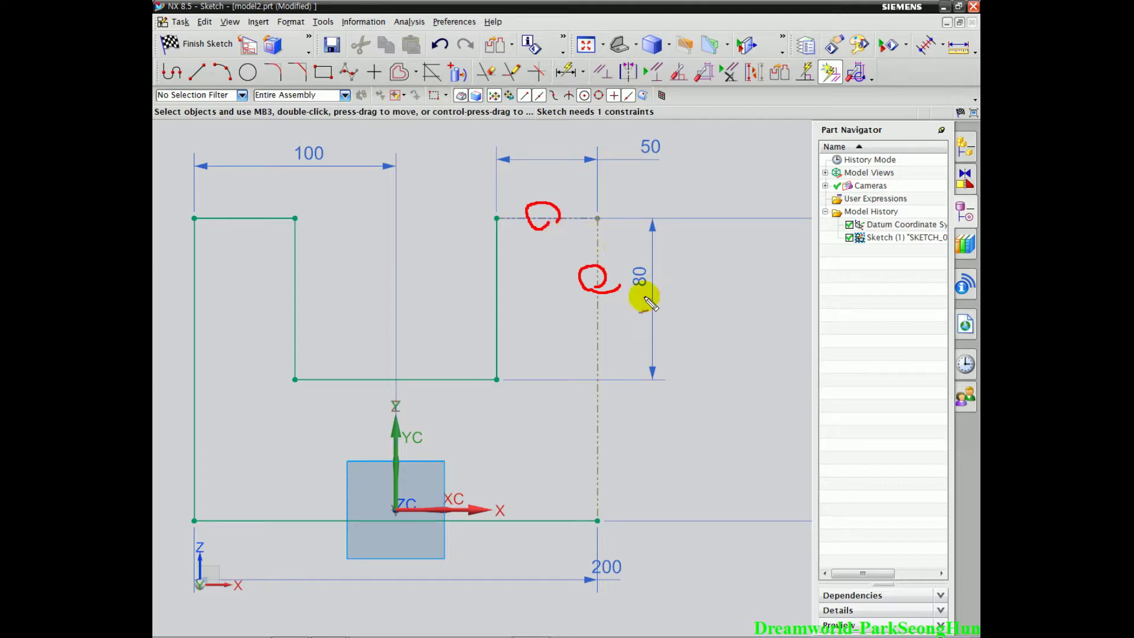
left_click(553, 221)
left_click_drag(847, 76, 844, 95)
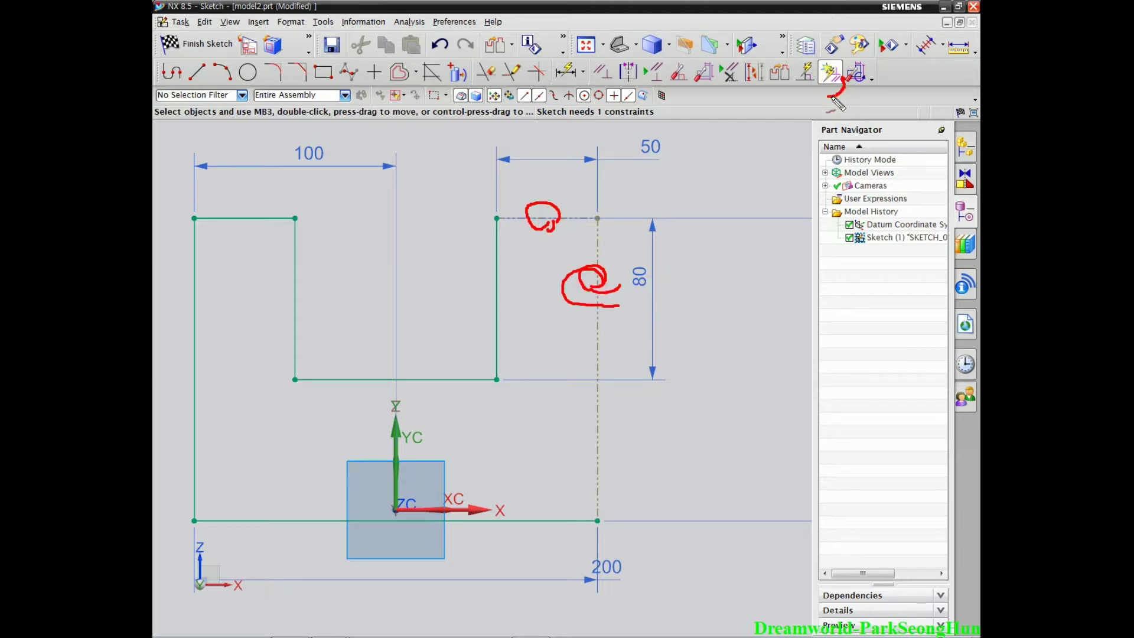
mouse_move(767, 79)
left_mouse_down()
mouse_move(756, 89)
mouse_move(766, 62)
left_mouse_up()
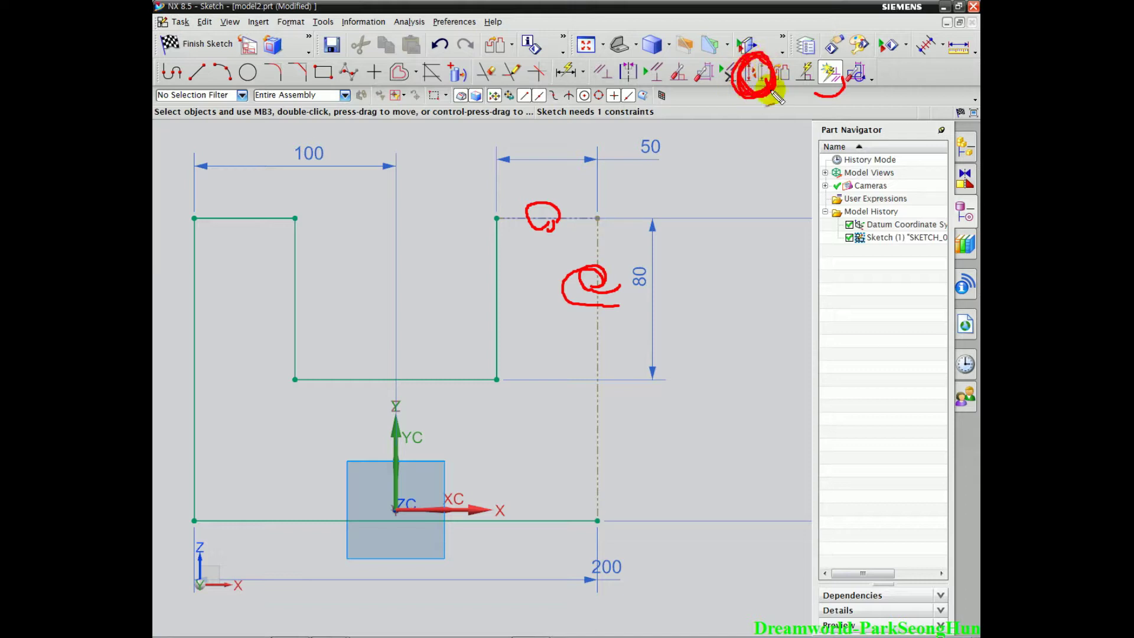
key("Escape")
- Toggle the profile's right vertical edge between active and reference with Convert To/From Reference, ending with it as an active line
scroll(699, 253, "up", 1)
middle_click_drag(699, 253, 673, 277, "shift")
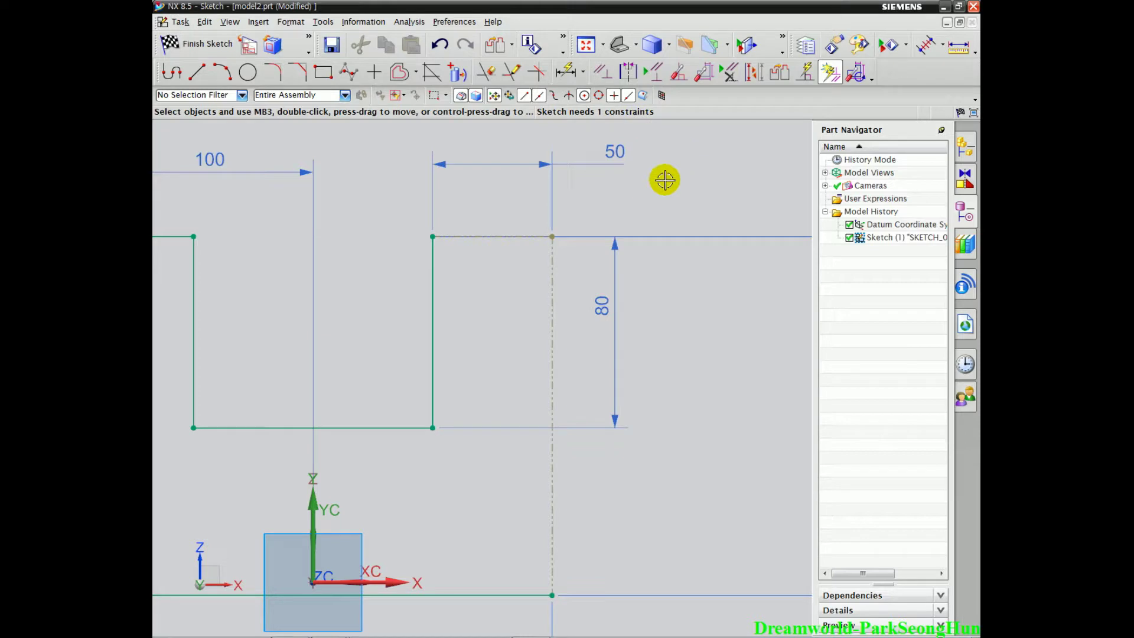
middle_click_drag(645, 299, 640, 259, "shift")
scroll(642, 269, "down", 1)
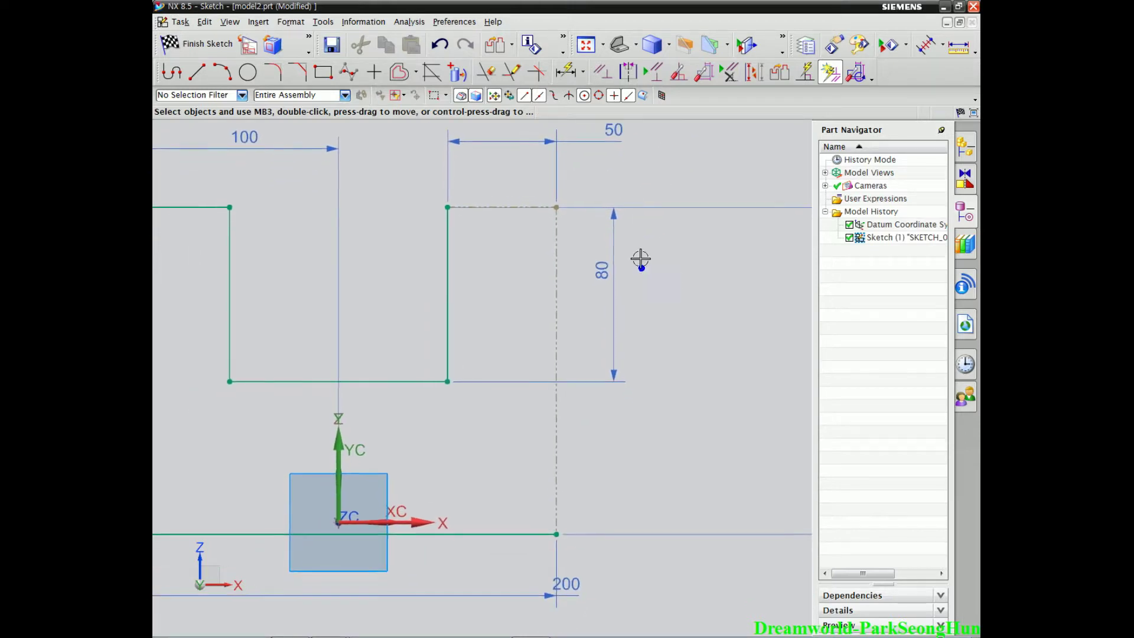
left_click(557, 228)
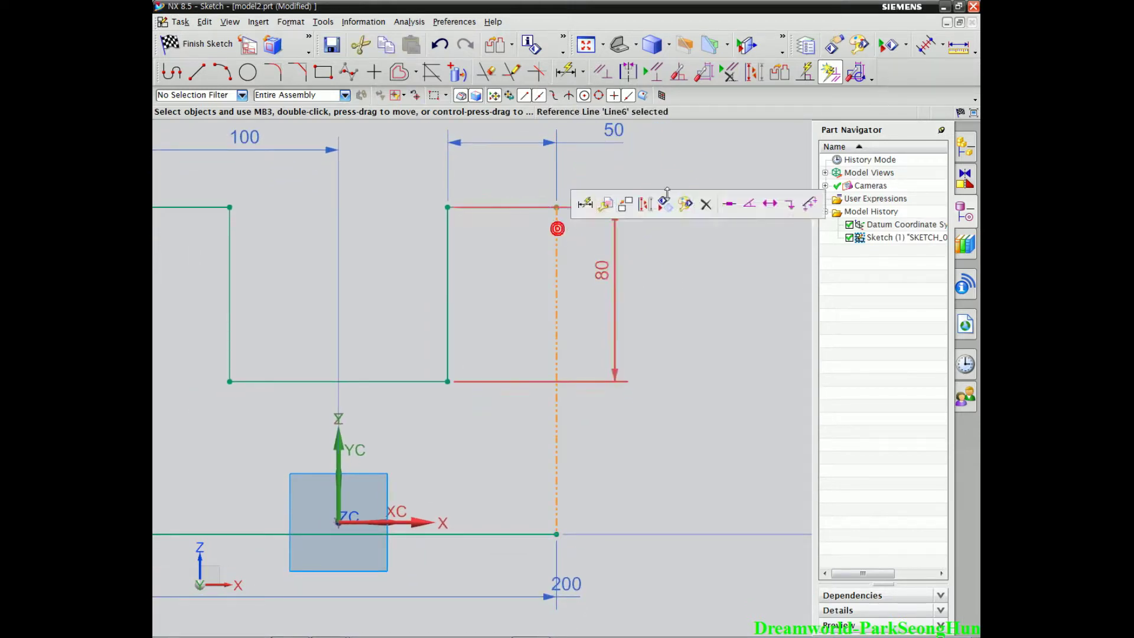
left_click(757, 80)
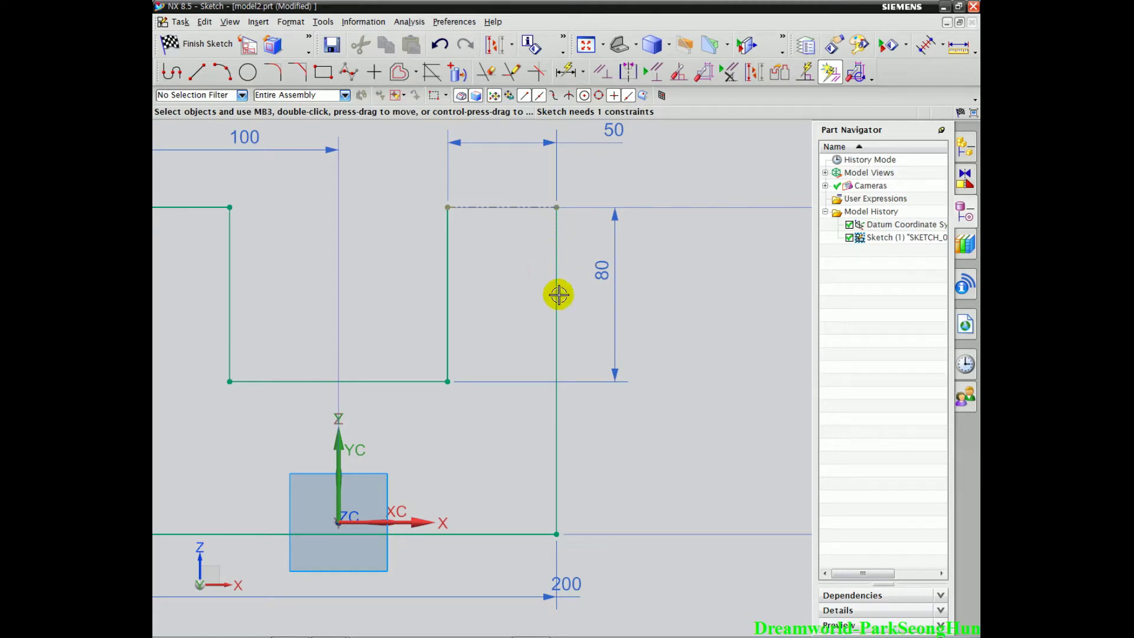
left_click(555, 233)
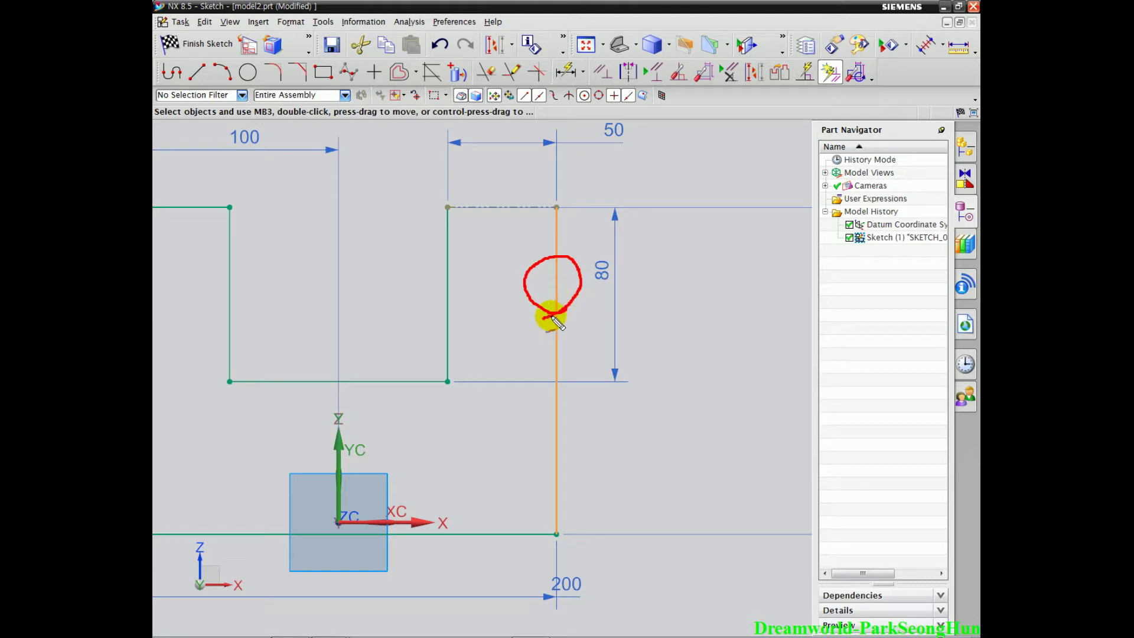
left_click(752, 77)
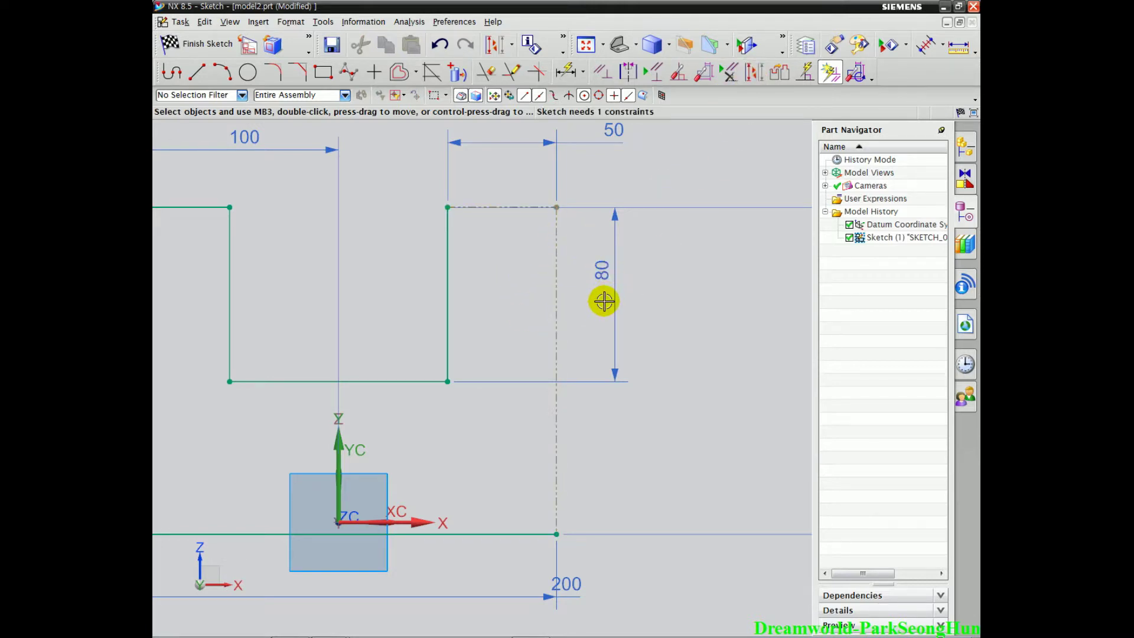
left_click(557, 236)
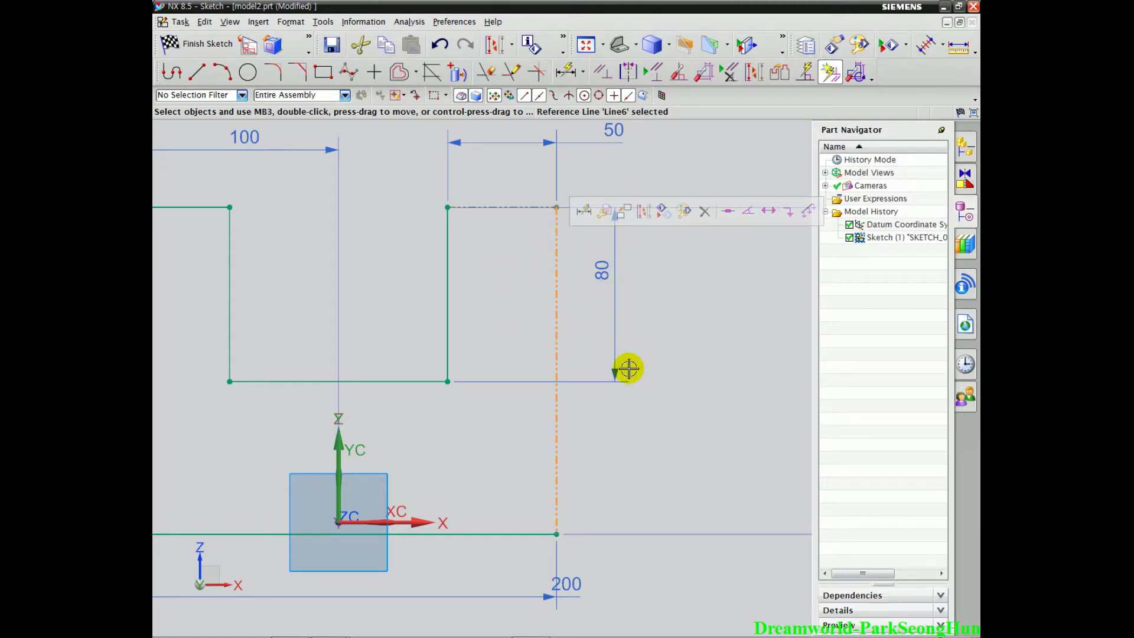
left_click(754, 72)
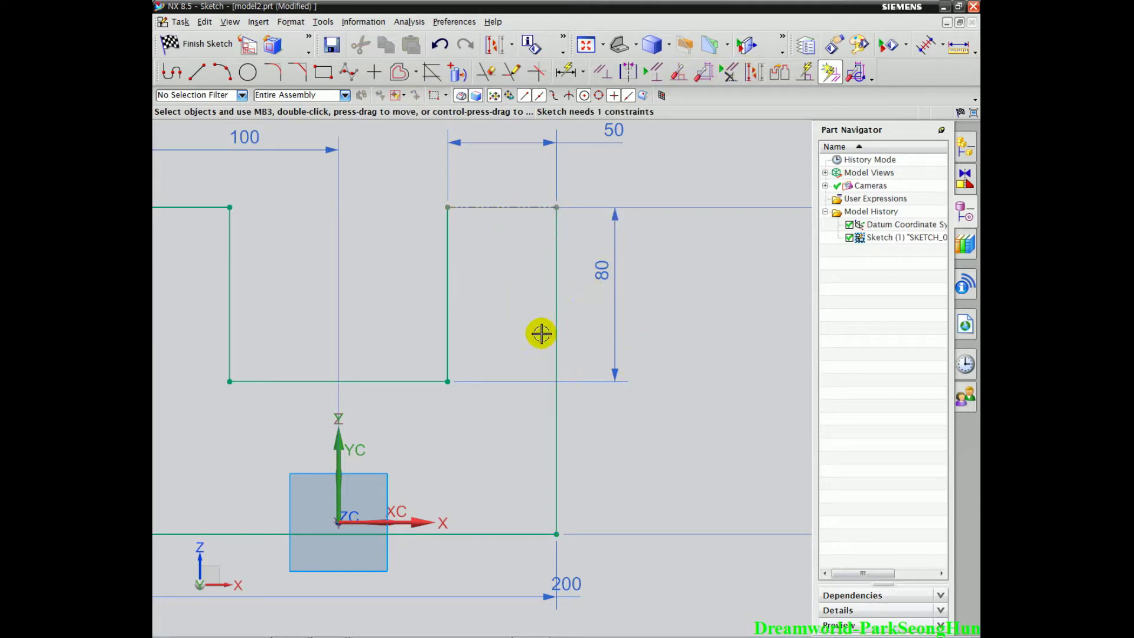
- Convert the 50 mm dimension to reference and back to driving, and centre its text between the extension lines
middle_click_drag(590, 309, 574, 349, "shift")
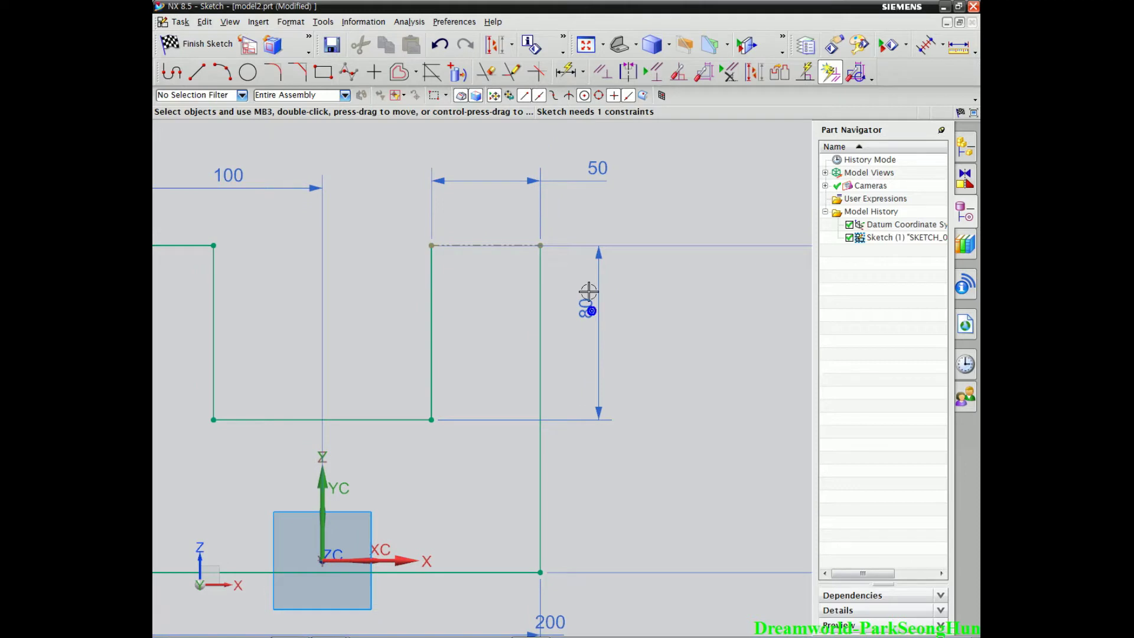
left_click(546, 177)
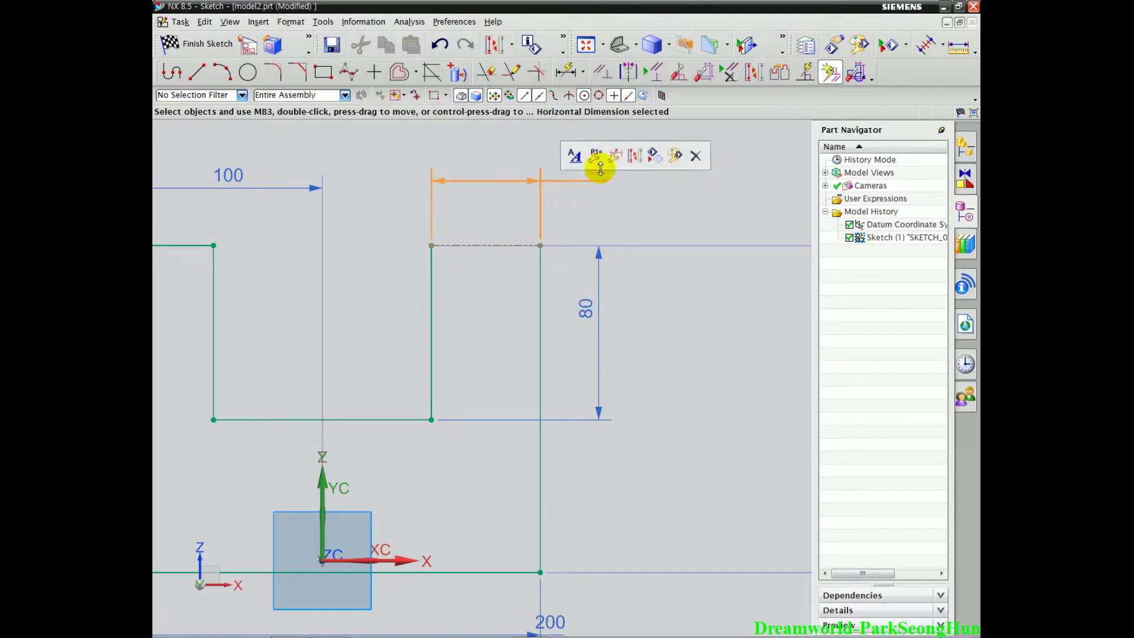
left_click(760, 75)
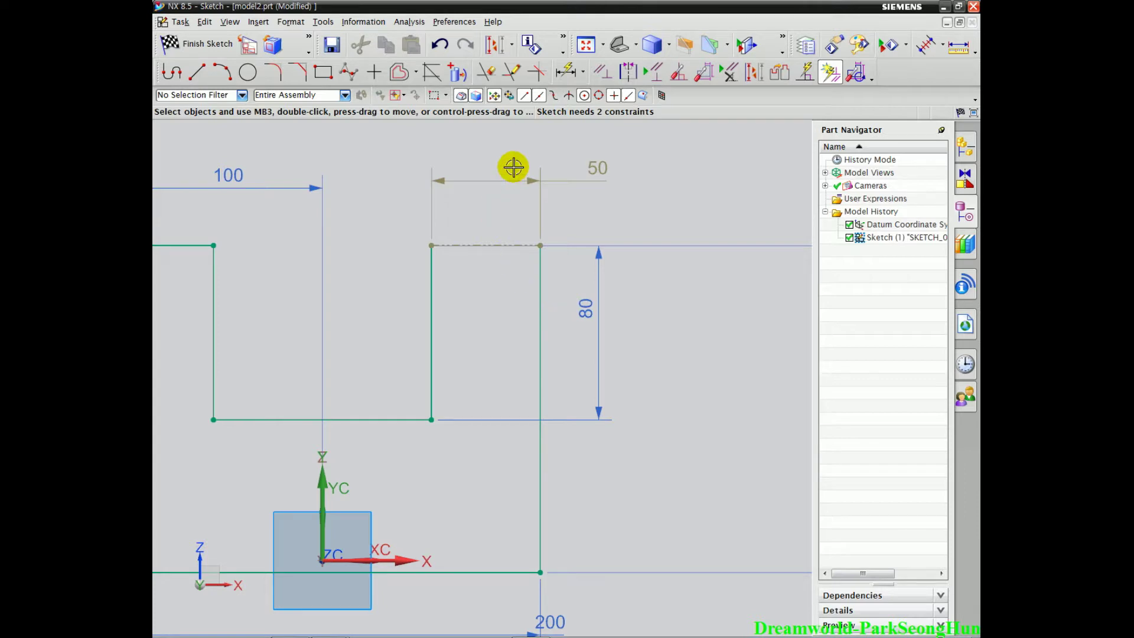
left_click(528, 179)
left_click(752, 73)
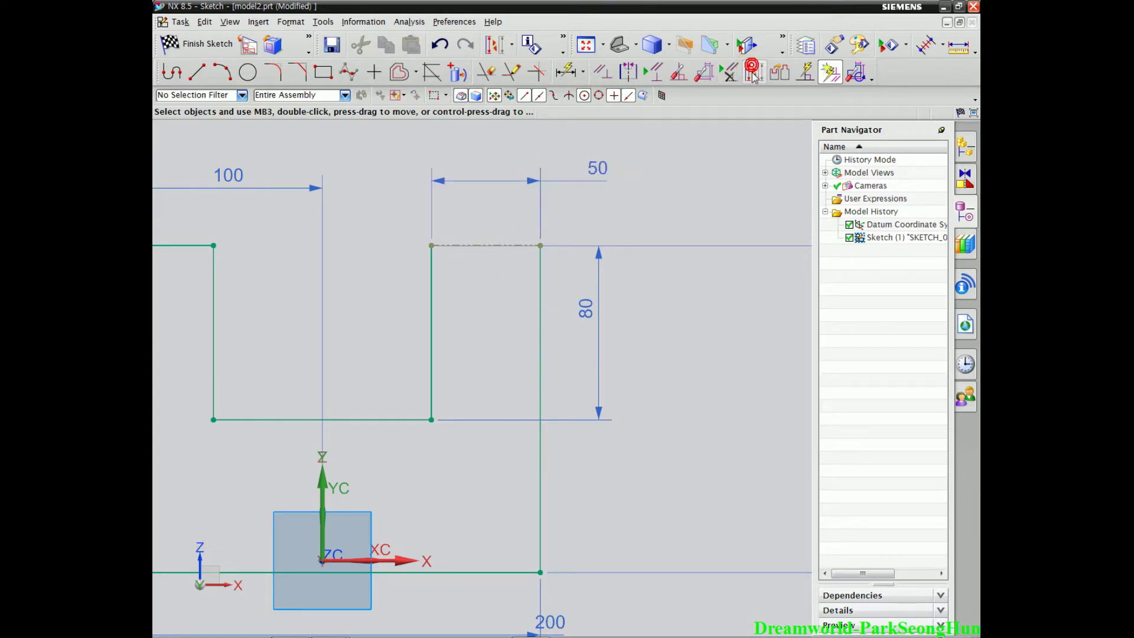
left_click_drag(598, 166, 487, 174)
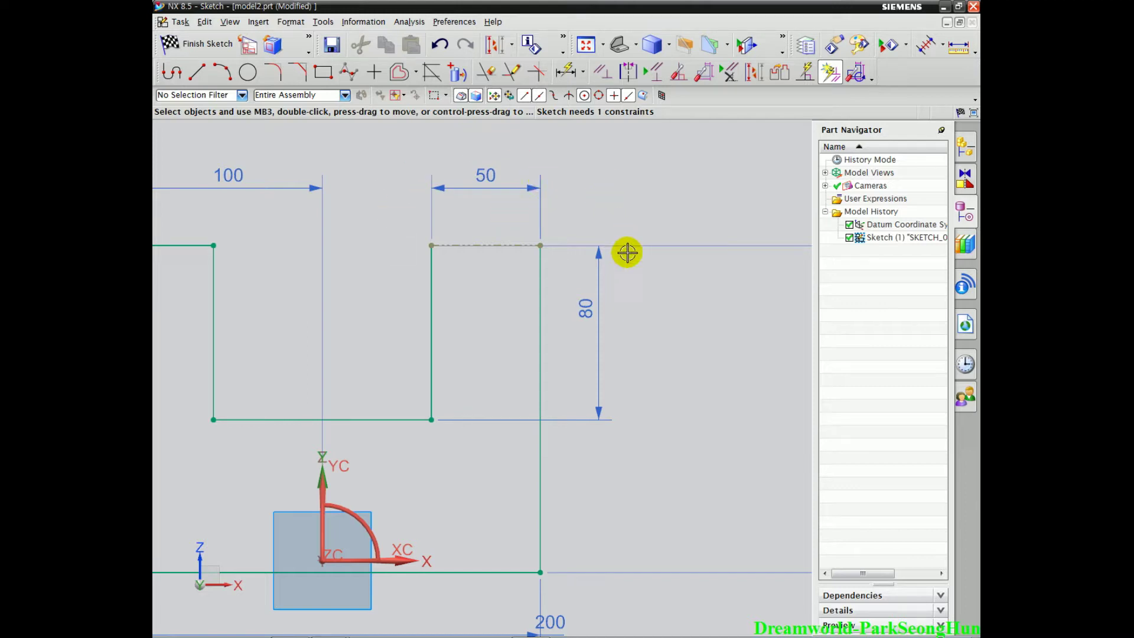
- Convert the upper reference edge to the right of the notch to an active curve, applying Active Curve or Driving Dimension
middle_click_drag(578, 307, 582, 293, "shift")
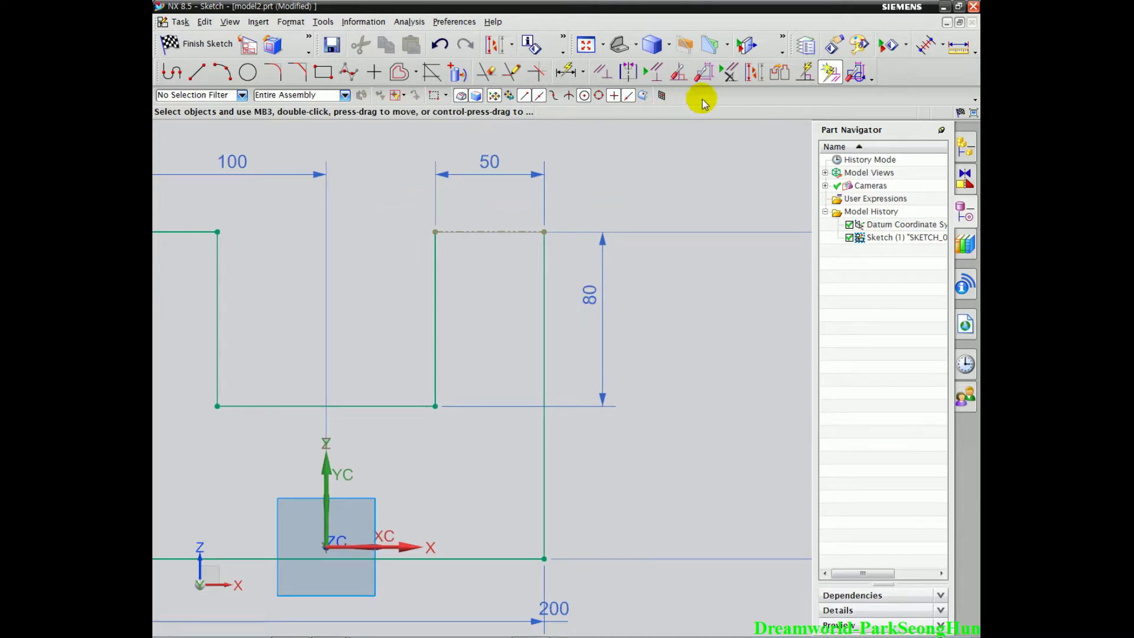
left_click(760, 81)
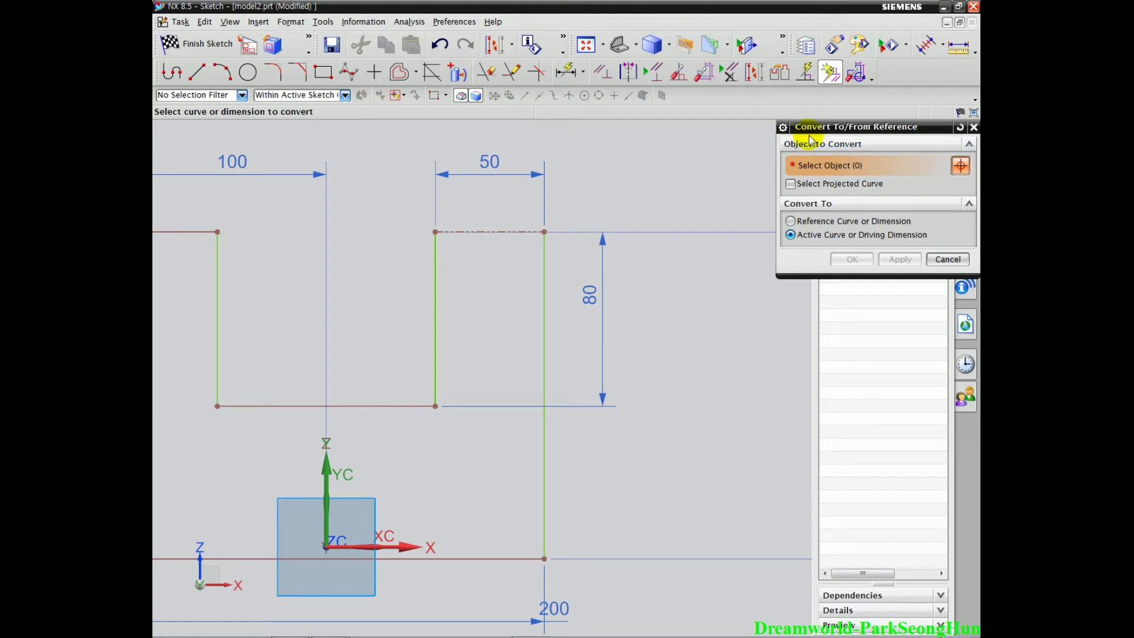
left_click_drag(811, 140, 623, 85)
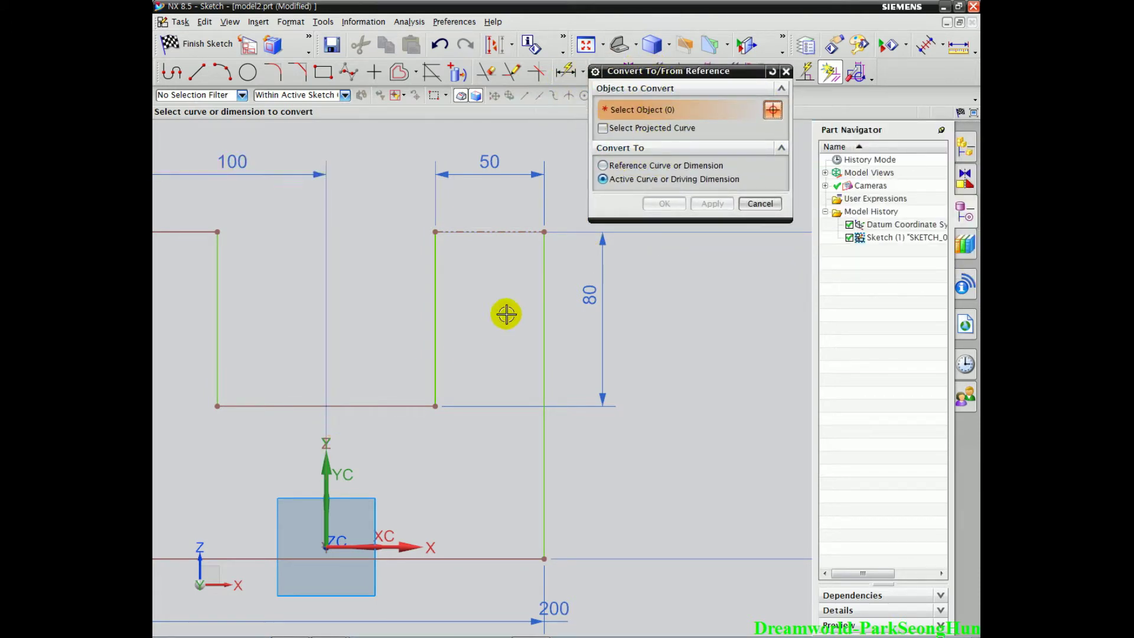
left_click(511, 230)
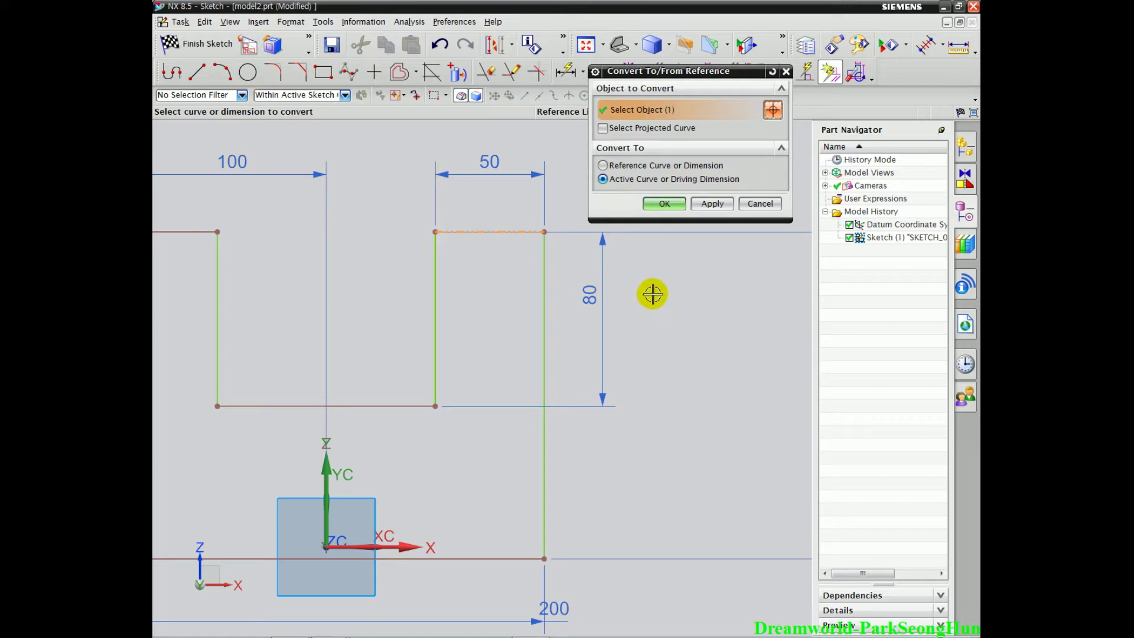
left_click_drag(625, 94, 685, 127)
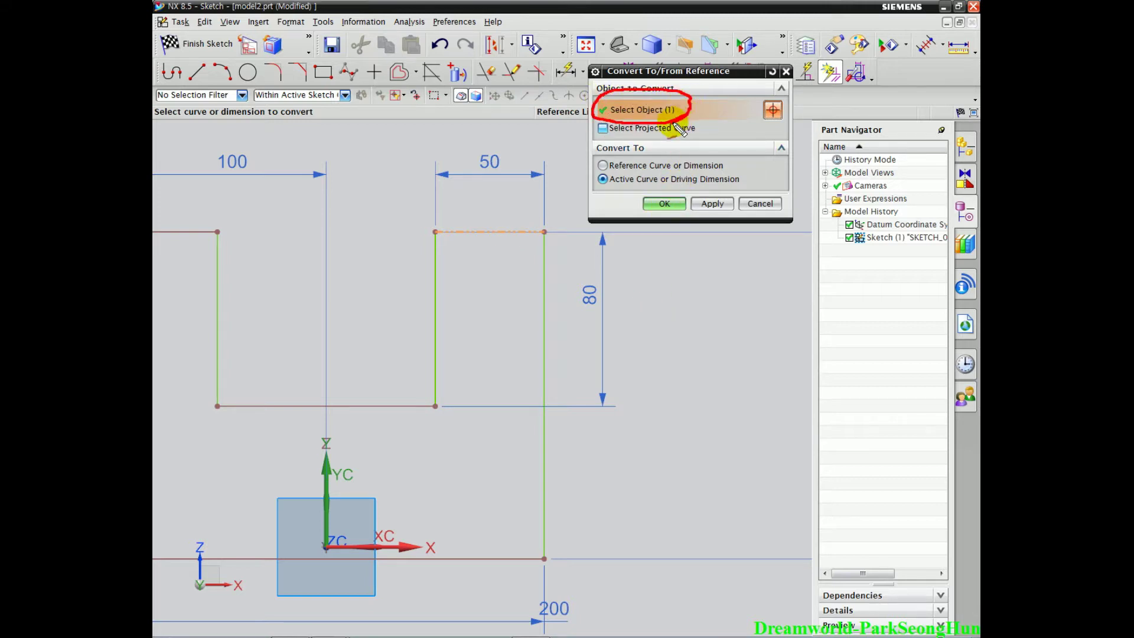
mouse_move(622, 187)
left_mouse_down()
mouse_move(630, 130)
mouse_move(640, 187)
left_mouse_up()
key("Escape")
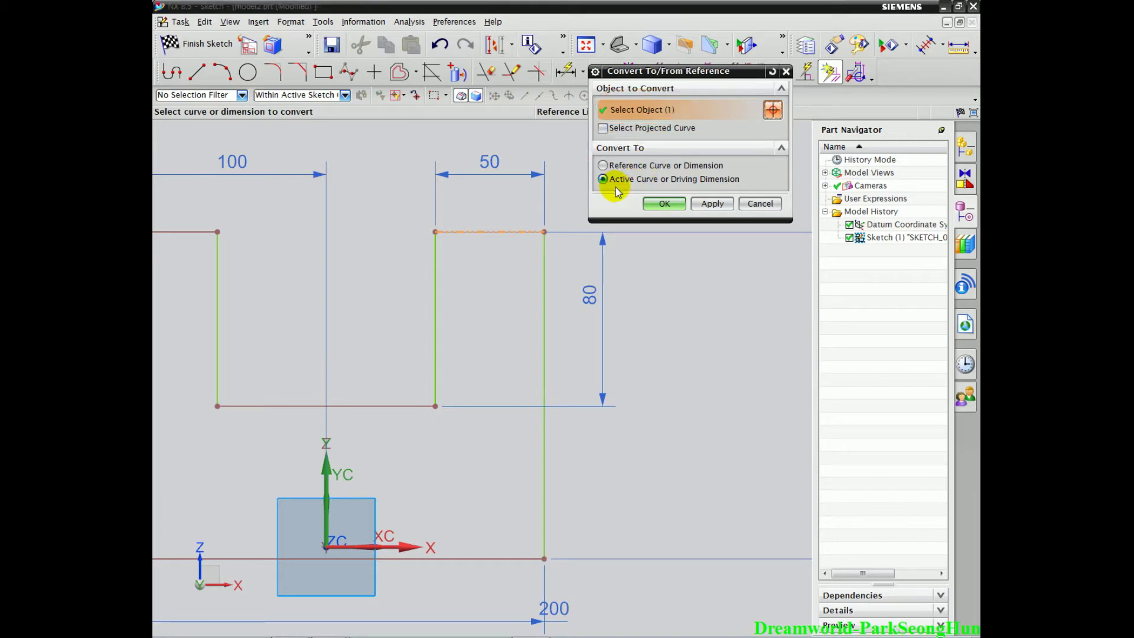
left_click_drag(646, 178, 670, 179)
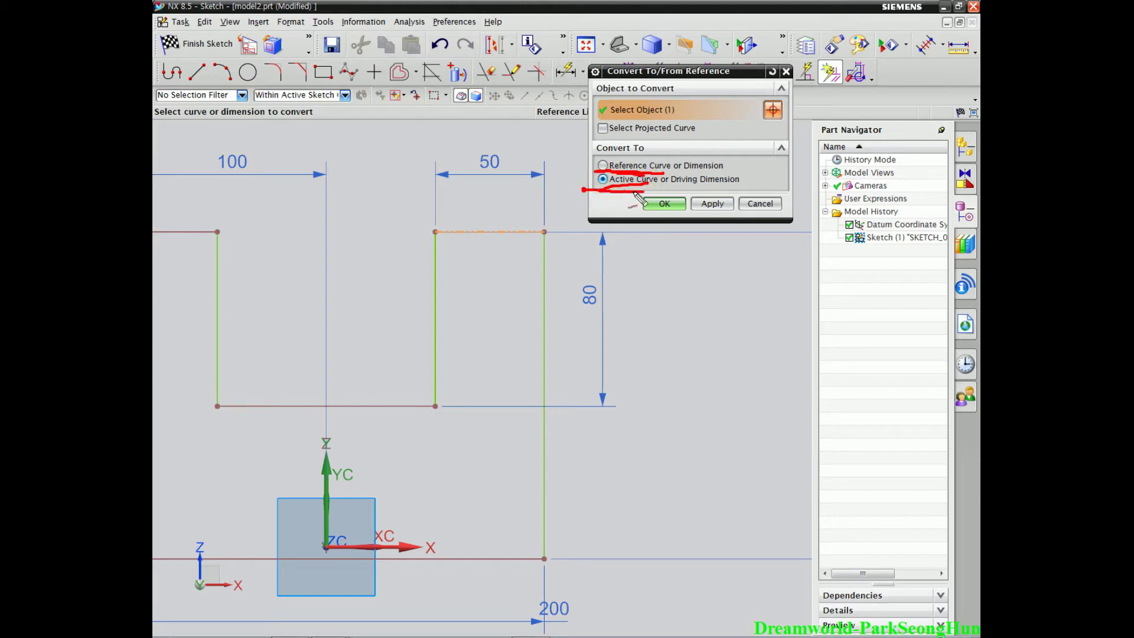
left_click_drag(587, 190, 616, 181)
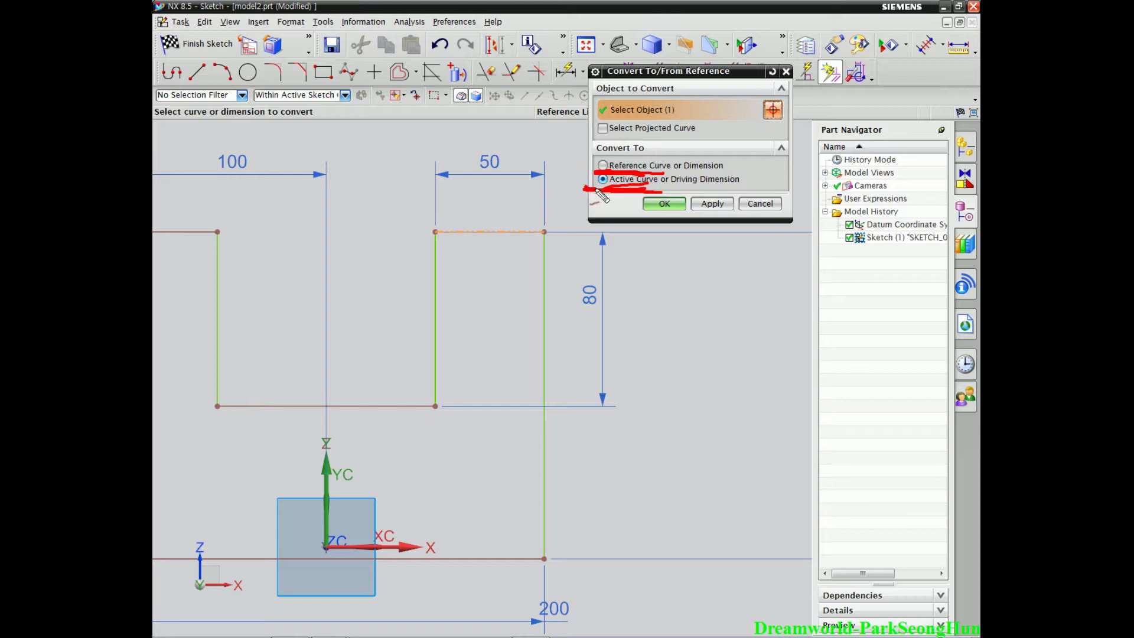
key("Escape")
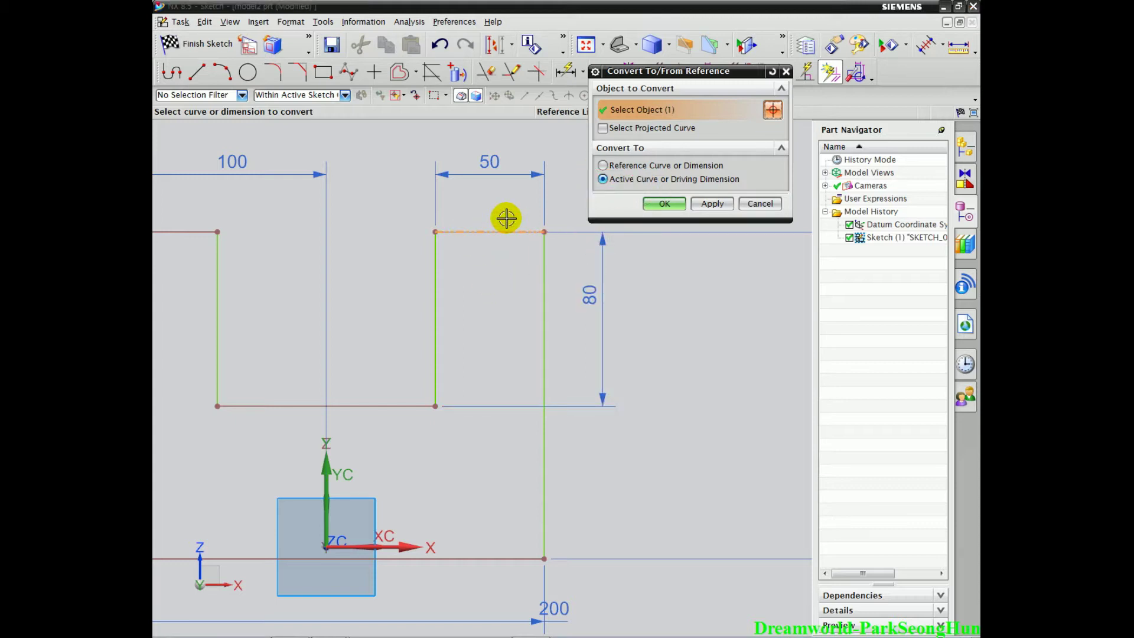
left_click(715, 205)
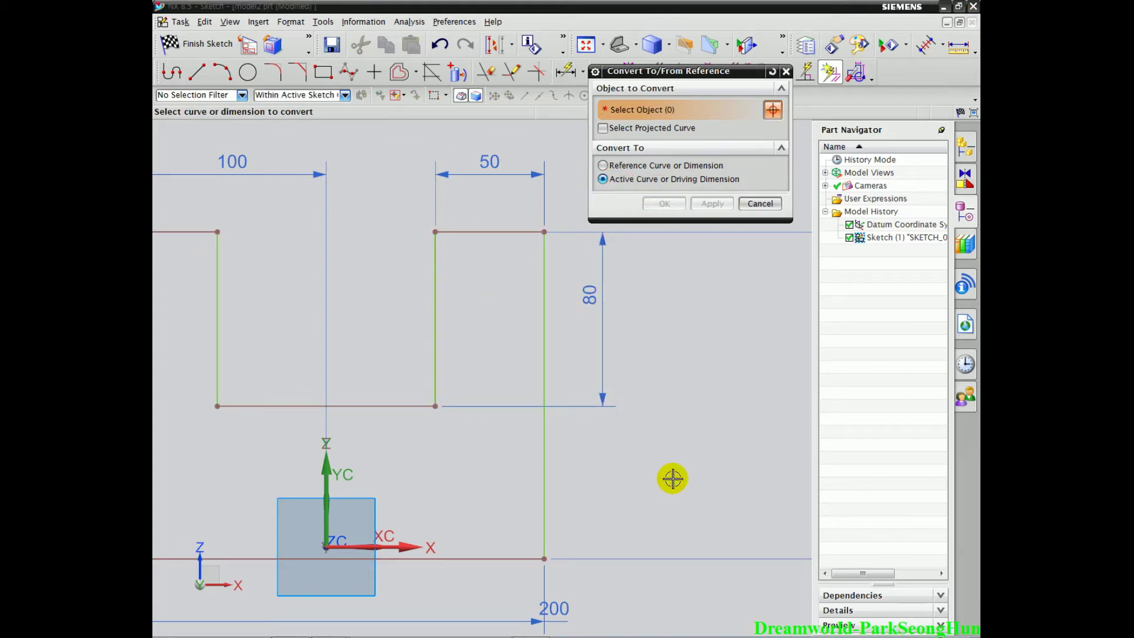
- Apply the Active Curve or Driving Dimension conversion to the profile's right vertical edge
middle_click_drag(671, 481, 655, 423, "shift")
left_click(528, 223)
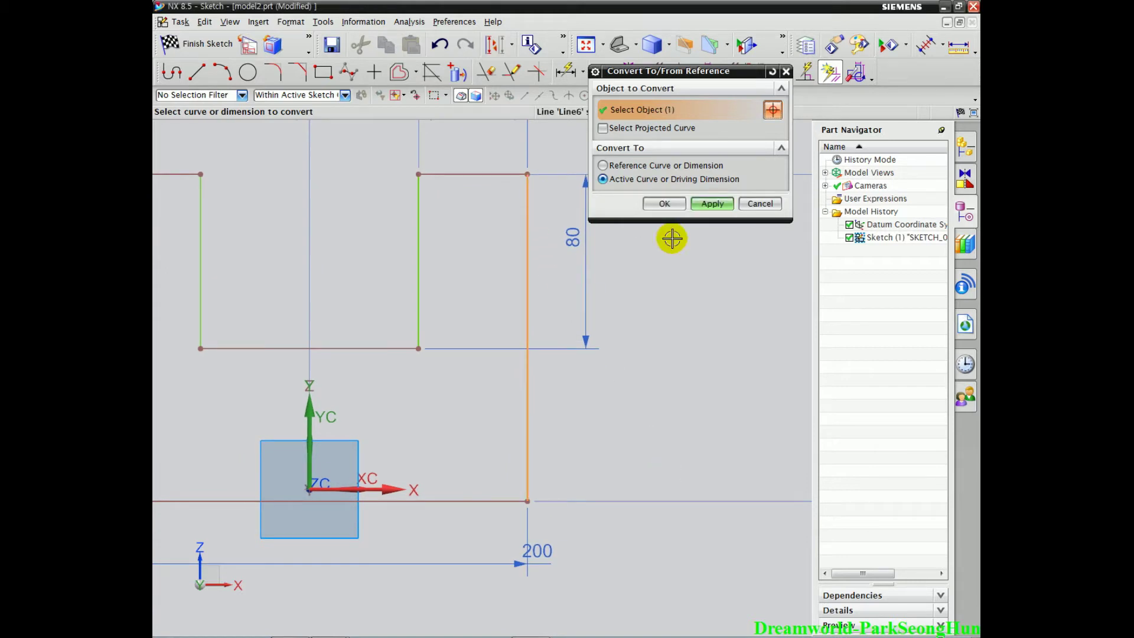
left_click(714, 204)
mouse_move(549, 303)
left_mouse_down()
mouse_move(503, 303)
mouse_move(516, 344)
left_mouse_up()
key("Escape")
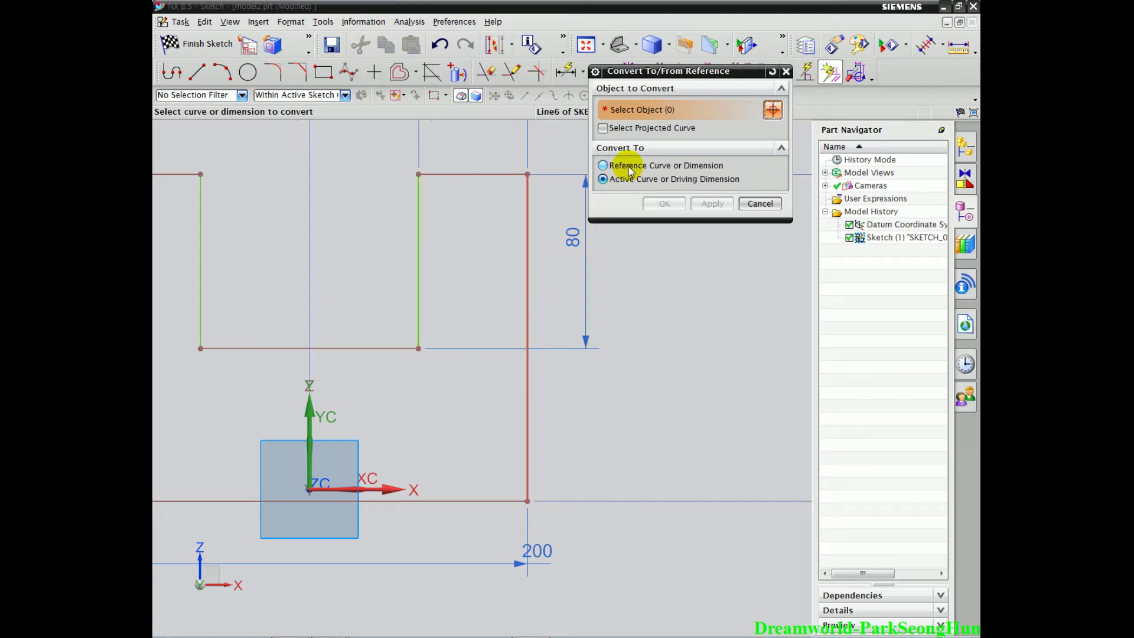
- Convert the profile's right vertical edge to a reference curve with Reference Curve or Dimension and close Convert To/From Reference
left_click(528, 245)
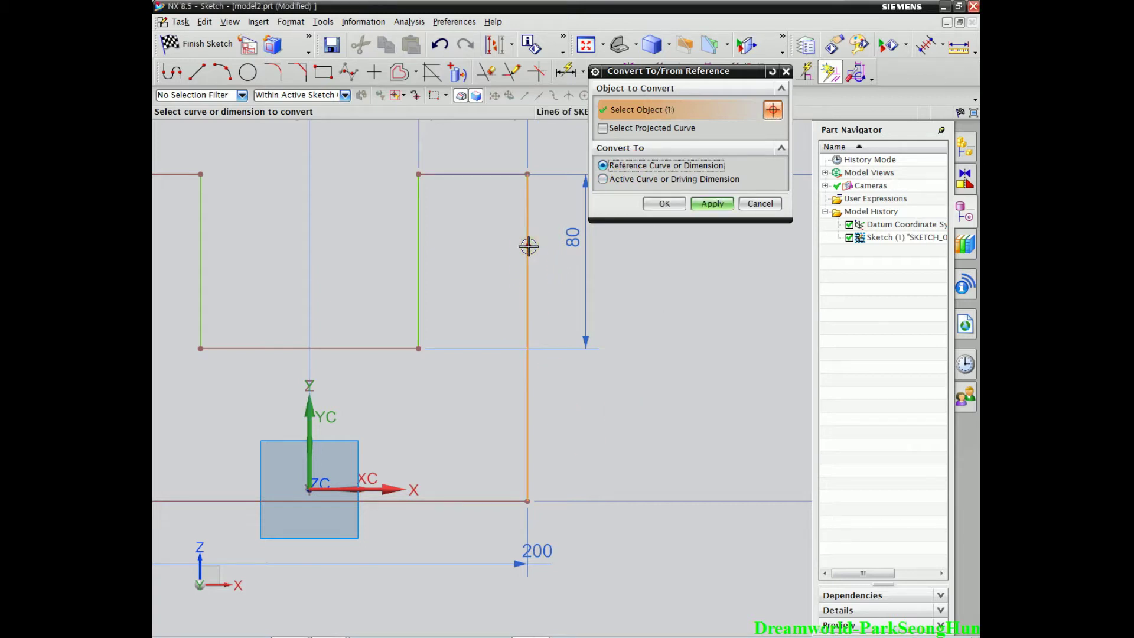
left_click(713, 203)
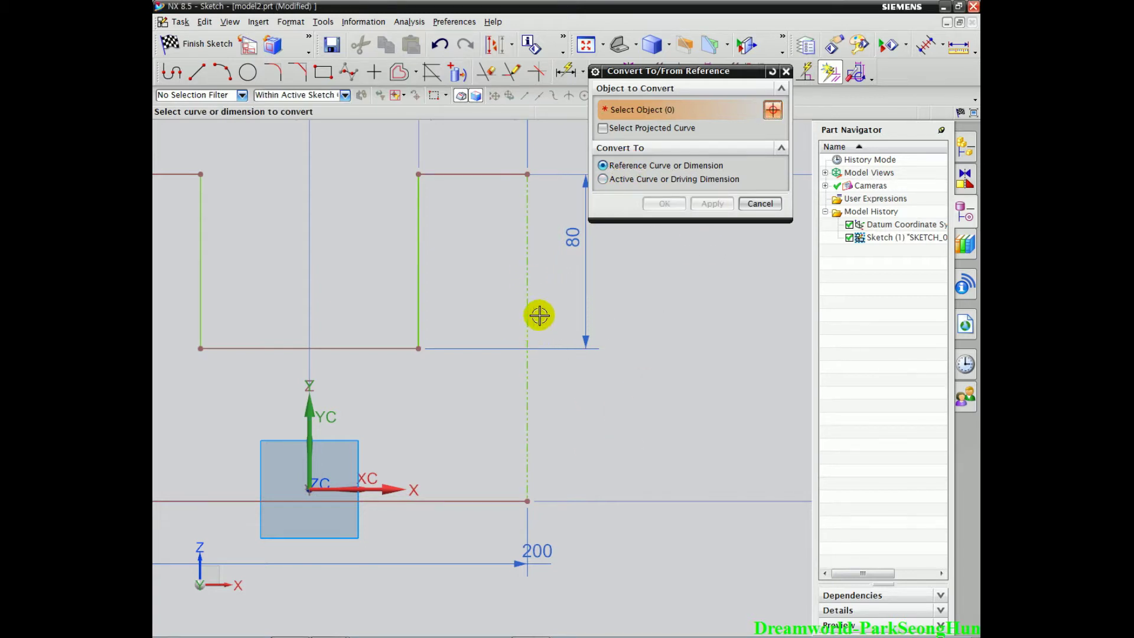
left_click_drag(550, 289, 521, 357)
key("Escape")
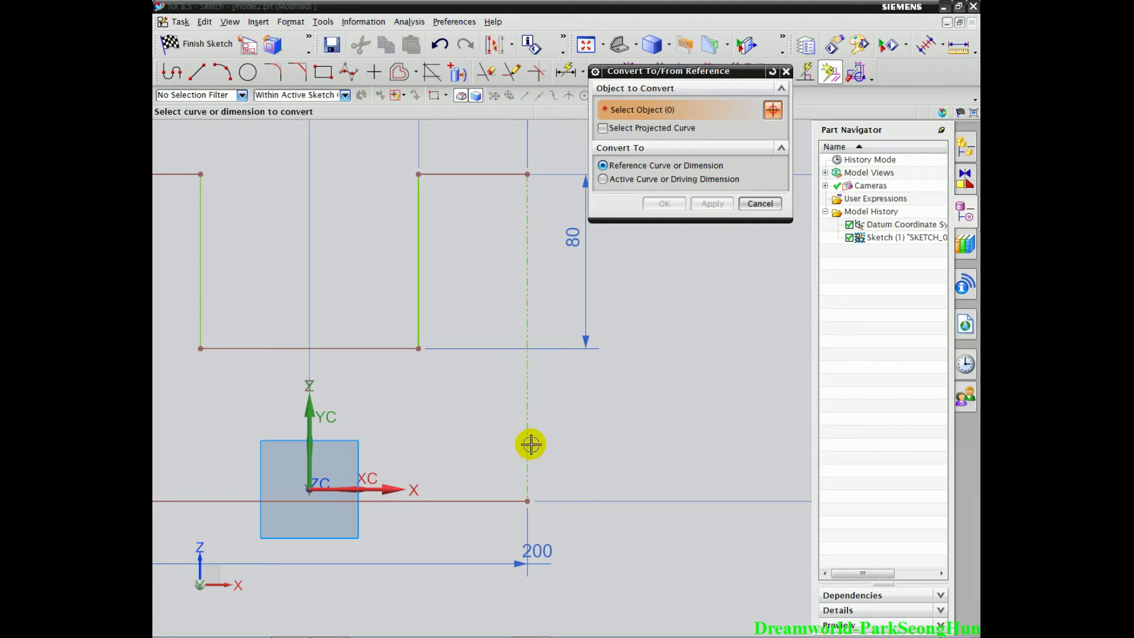
left_click(765, 207)
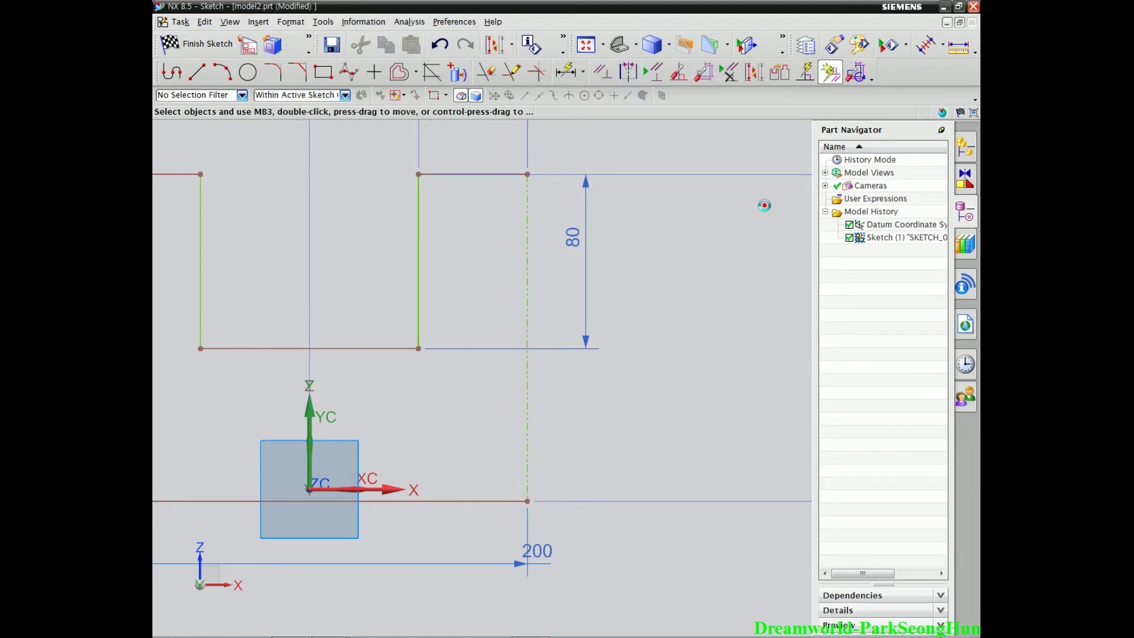
- Bring up the list of available Sketch Tools commands and review it through the dimension and constraint tools to its end
middle_click_drag(654, 318, 668, 374, "shift")
scroll(668, 374, "down", 3)
middle_click_drag(719, 335, 716, 301, "shift")
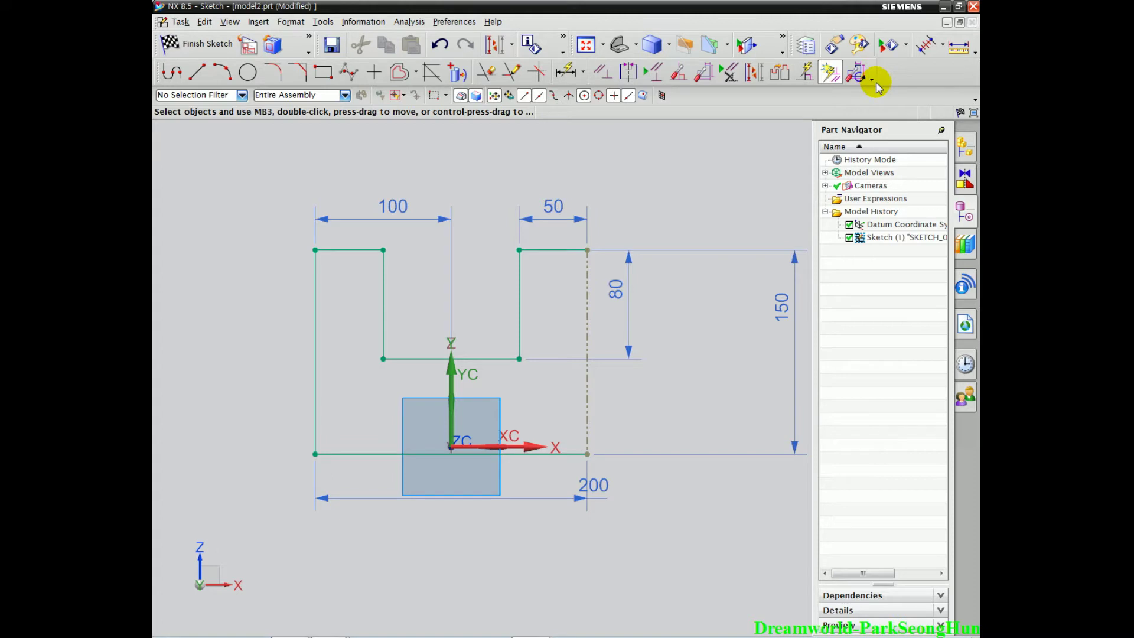
right_click(888, 72)
left_click(873, 81)
mouse_move(738, 97)
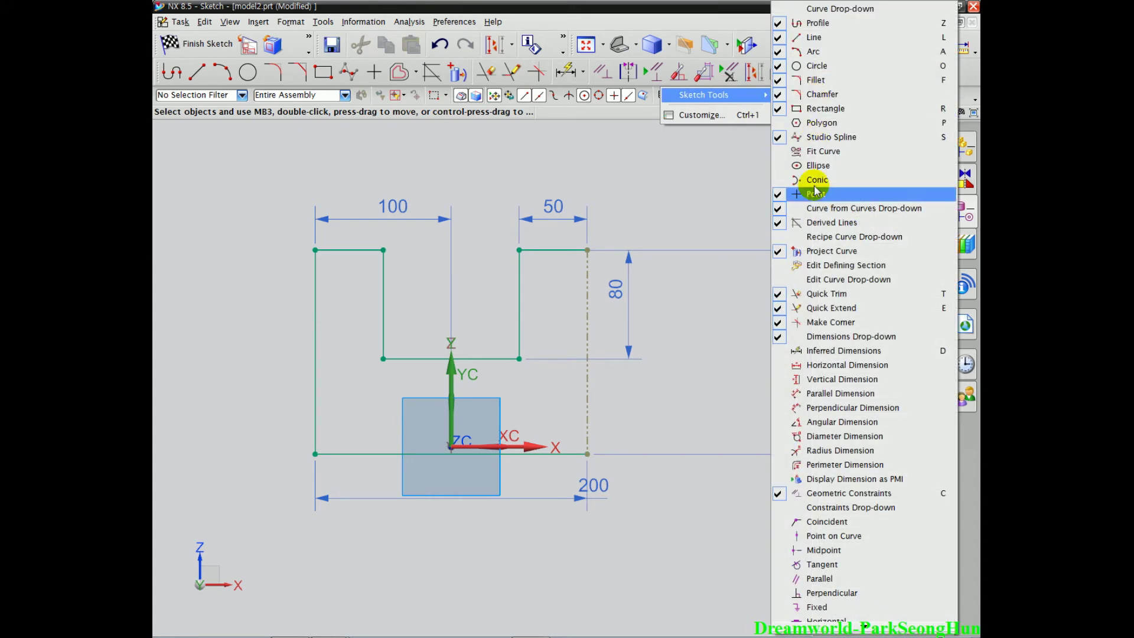
mouse_move(860, 628)
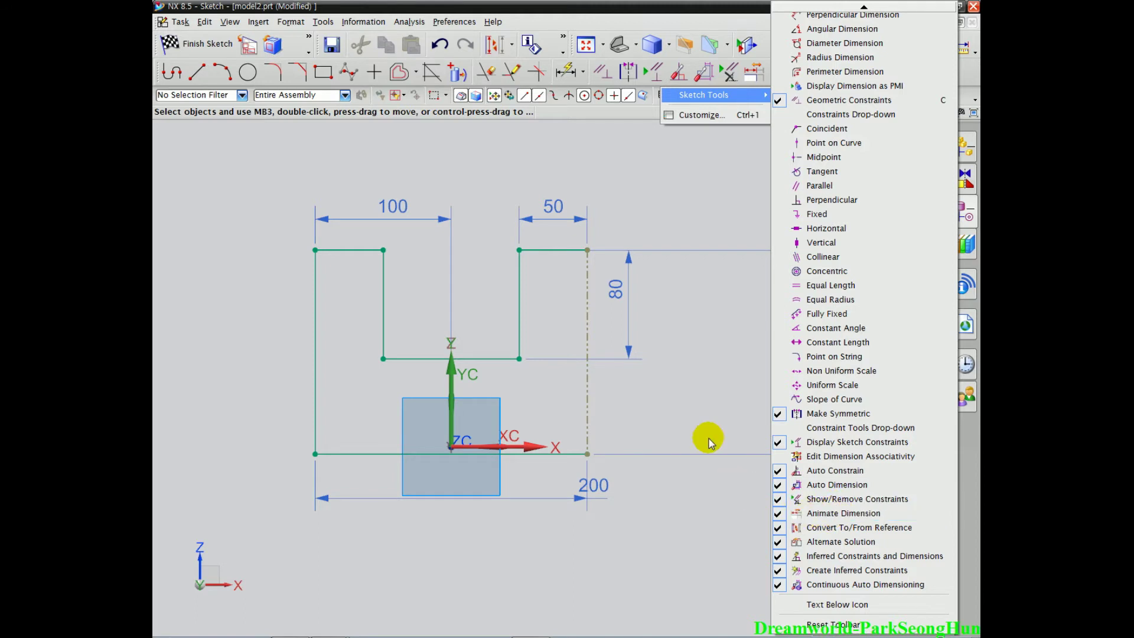
- Dismiss the Sketch Tools command list and reposition the 150 overall height dimension closer to the profile's right edge
left_click(697, 339)
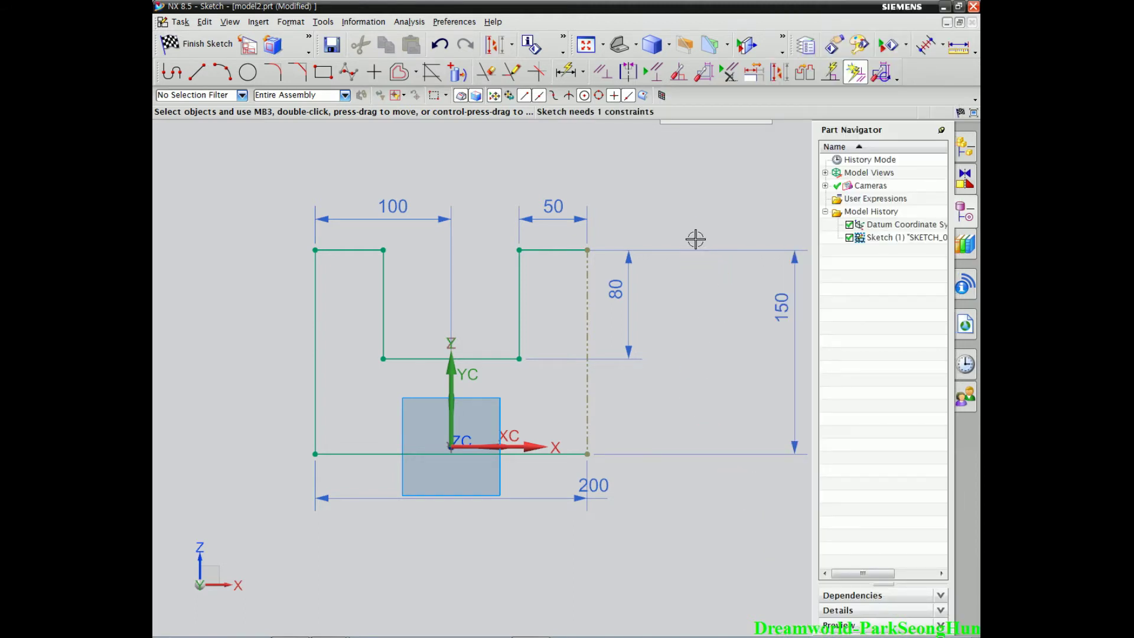
middle_click_drag(687, 210, 620, 229, "shift")
left_click_drag(731, 326, 598, 357)
middle_click_drag(441, 230, 459, 220, "shift")
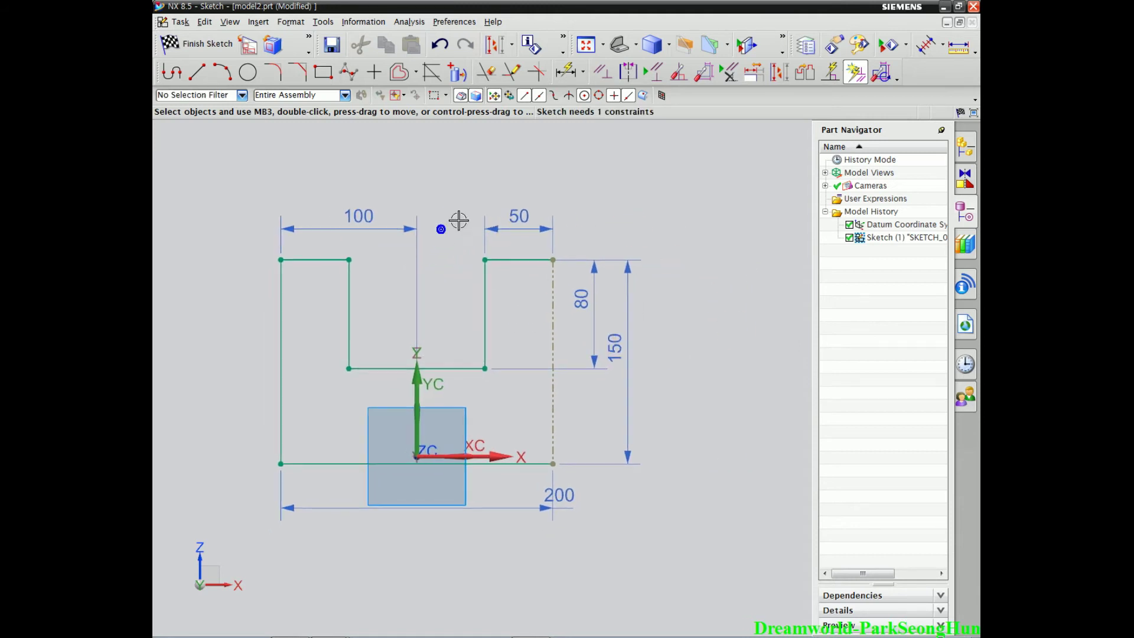
- Start Animate Dimension and select the 150 overall height dimension as the one to animate
left_click(757, 73)
left_click_drag(654, 77, 761, 86)
middle_click_drag(595, 352, 512, 318, "shift")
scroll(512, 317, "up", 3)
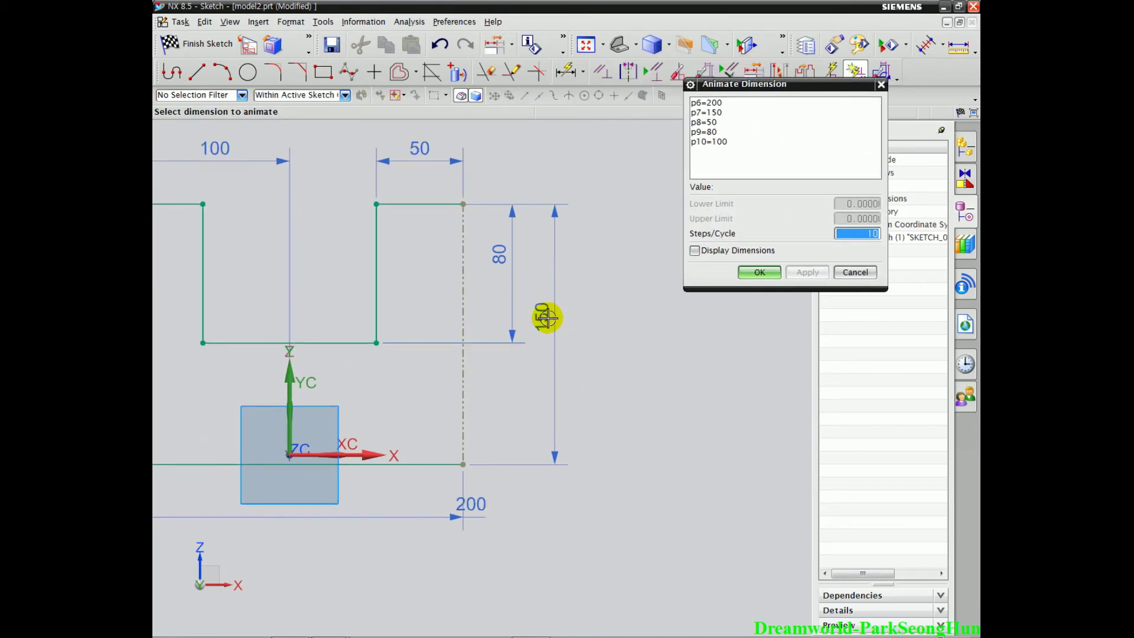
scroll(511, 303, "down", 1)
mouse_move(512, 303)
middle_mouse_down("shift")
mouse_move(597, 324)
mouse_move(609, 352)
middle_mouse_up("shift")
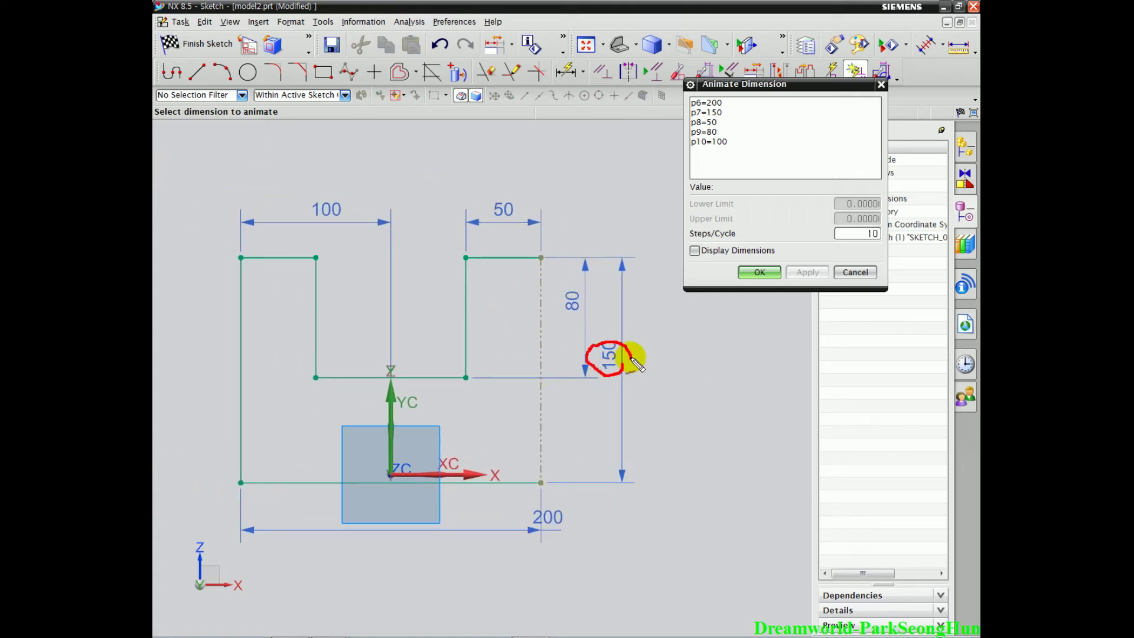
left_click(609, 353)
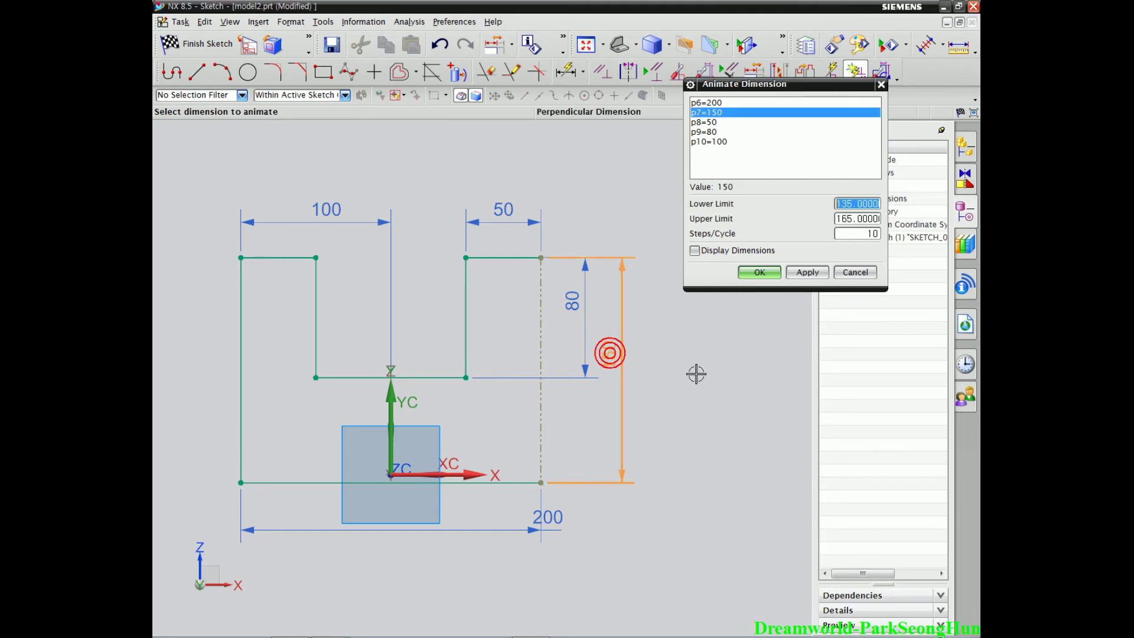
- Set the height animation's lower limit to 120 and its upper limit to 200
middle_click_drag(618, 342, 589, 338, "shift")
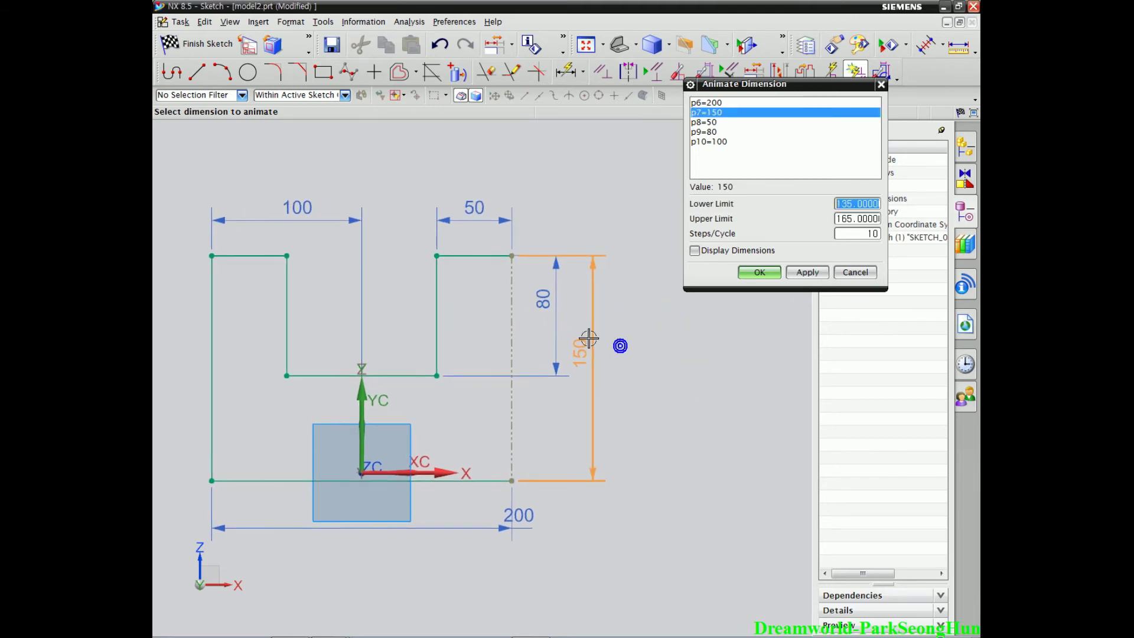
scroll(589, 339, "up", 2)
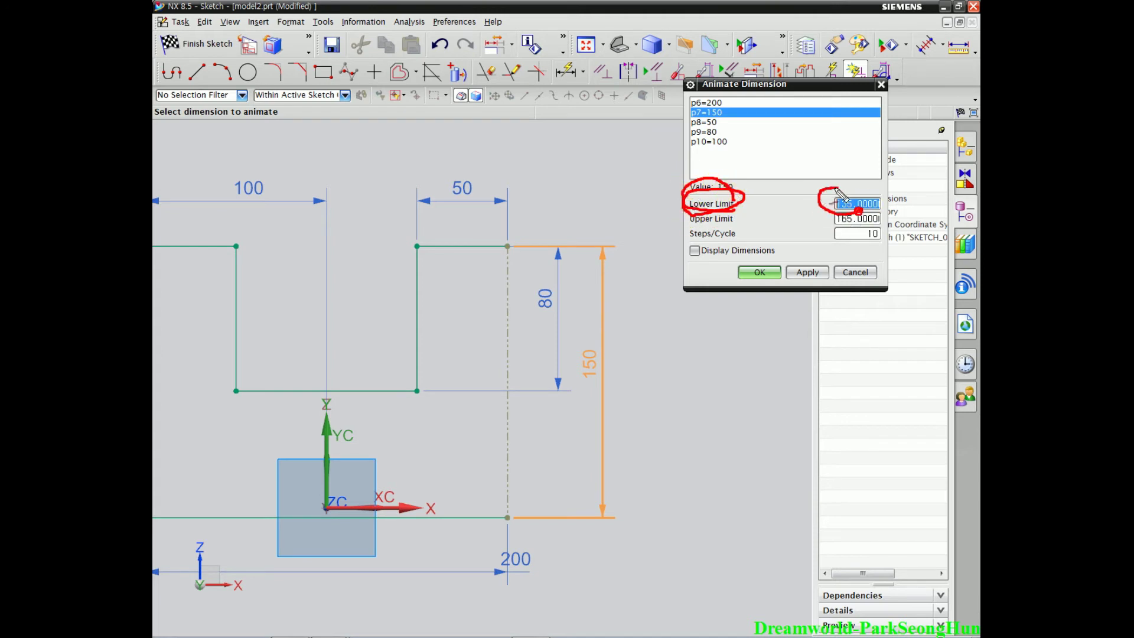
left_click(859, 203)
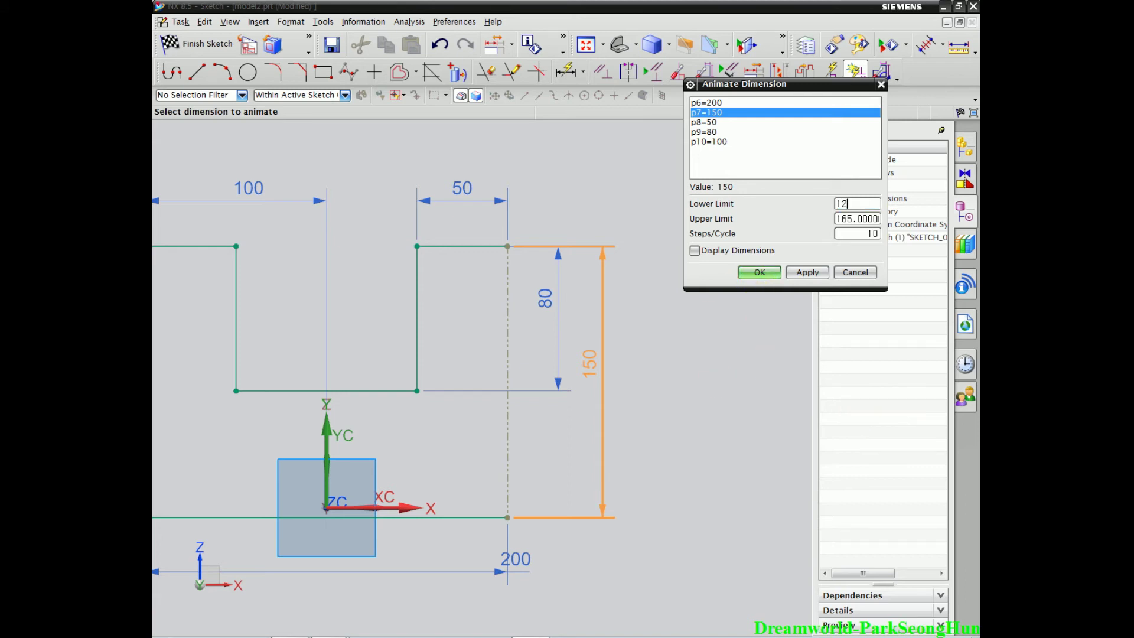
left_click_drag(742, 221, 707, 230)
left_click(845, 219)
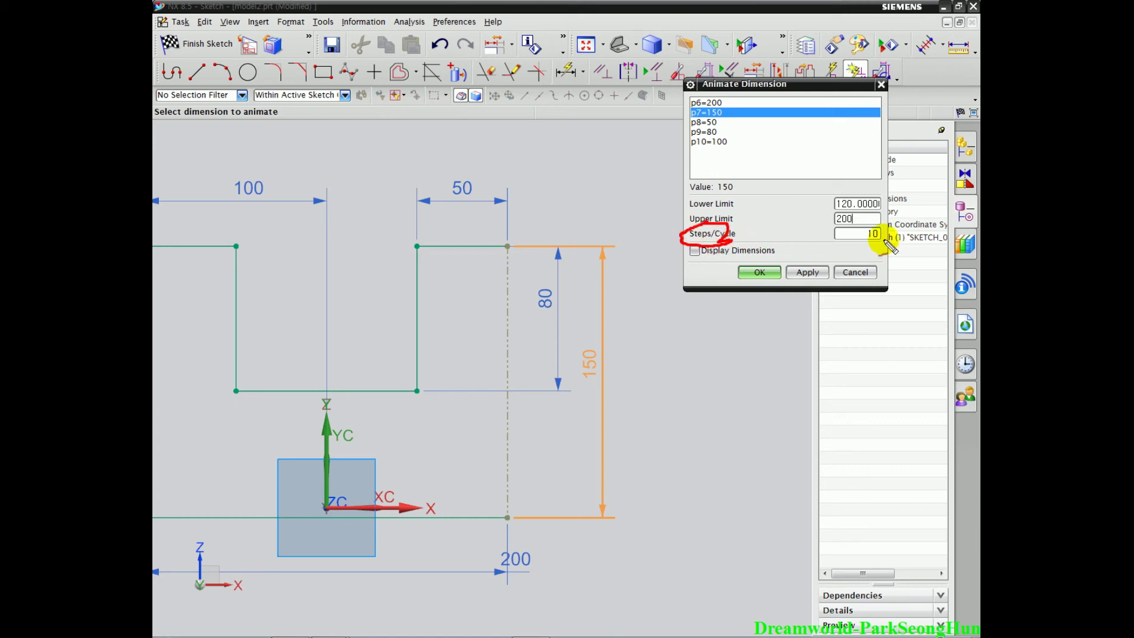
- Apply the height dimension animation with the whole profile in view and stop it
scroll(589, 384, "down", 2)
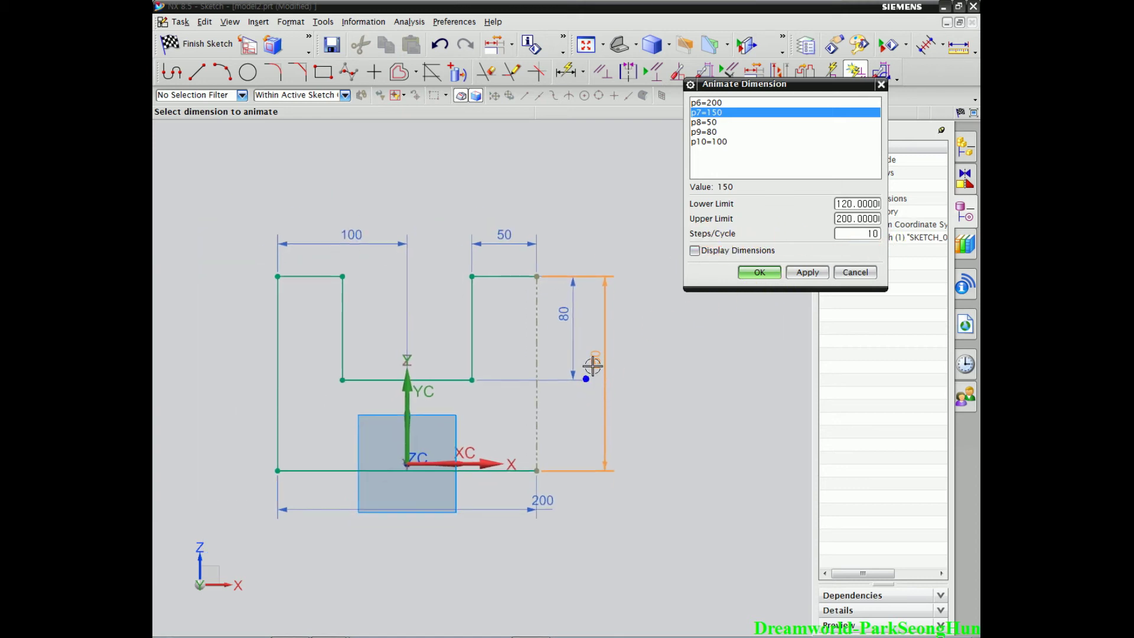
left_click(808, 272)
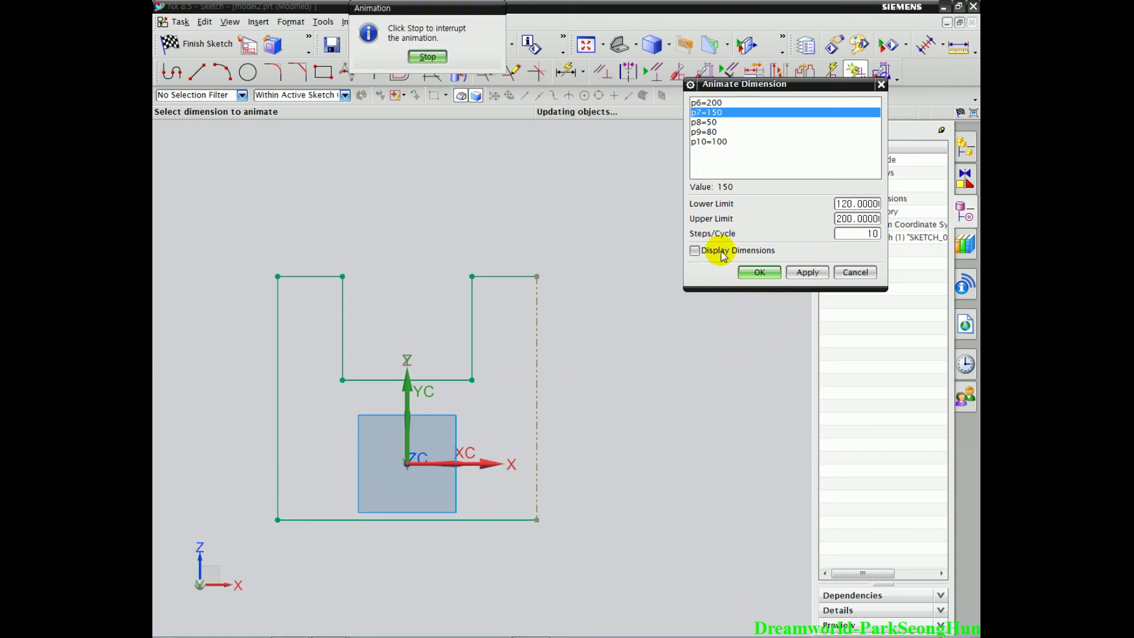
left_click(440, 59)
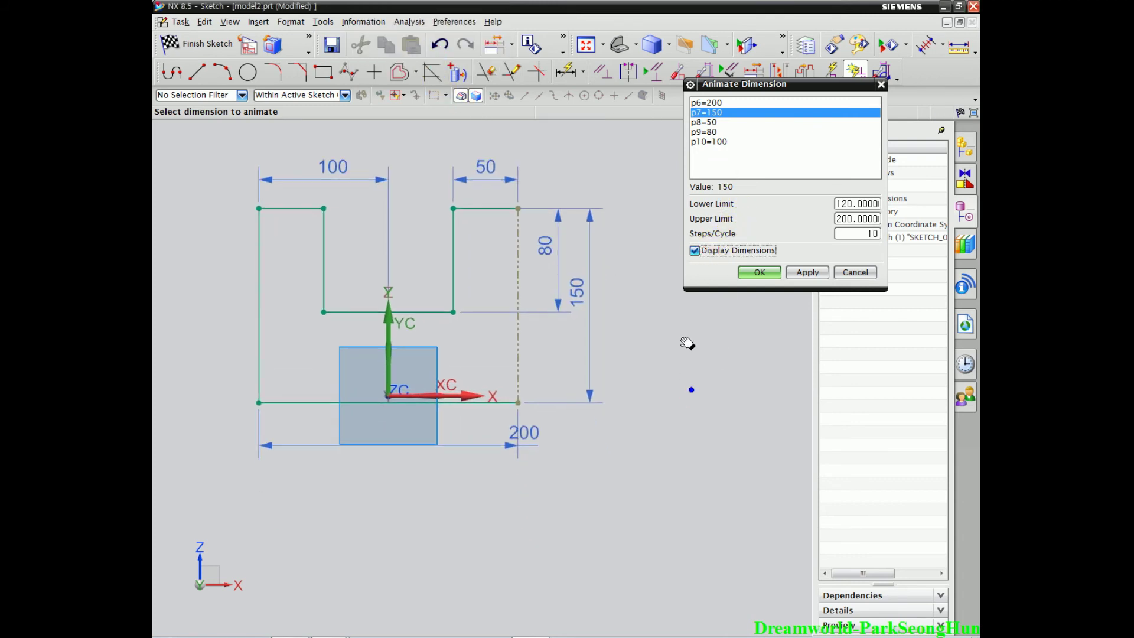
- Enable Display Dimensions, replay the height animation between its limits to watch the dimension change, and stop it
left_click(805, 271)
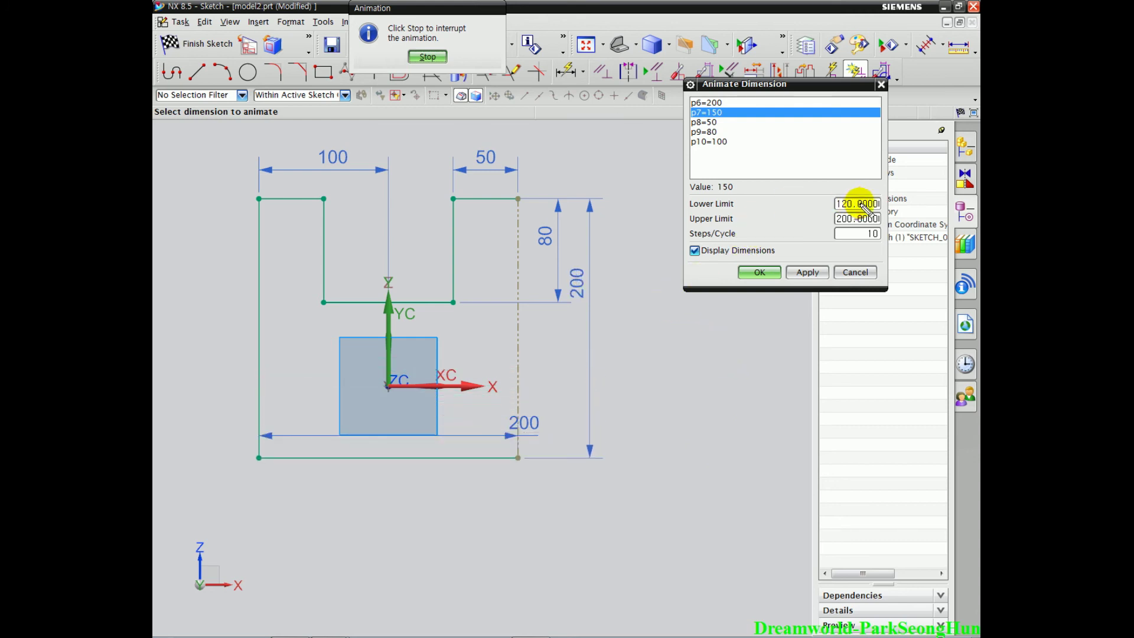
left_click_drag(612, 403, 611, 413)
left_click_drag(633, 225, 611, 466)
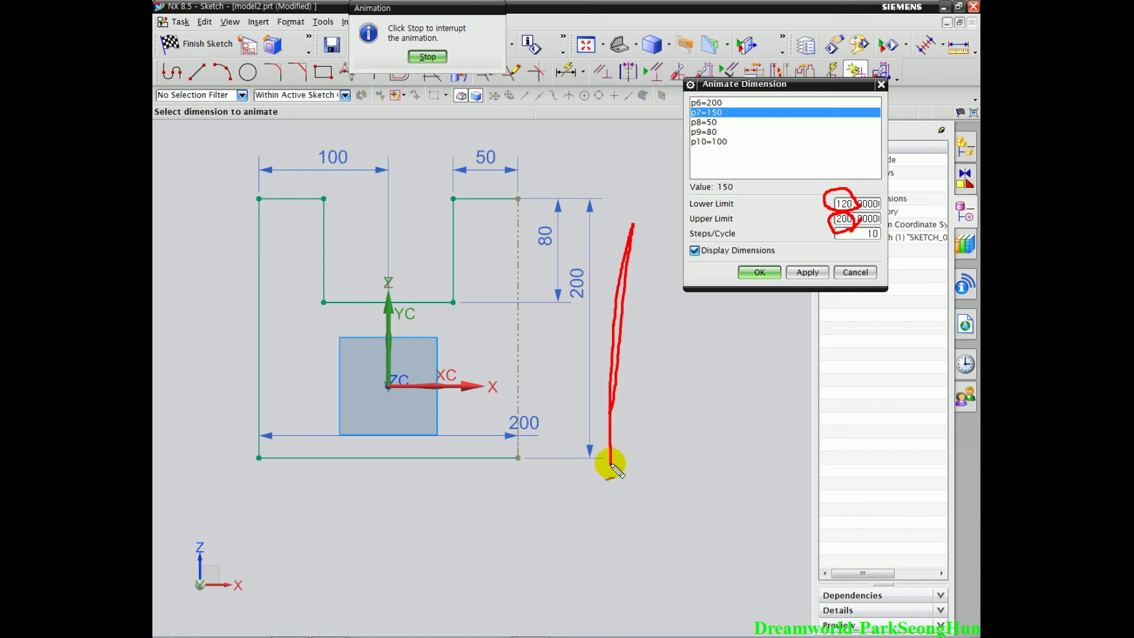
key("Escape")
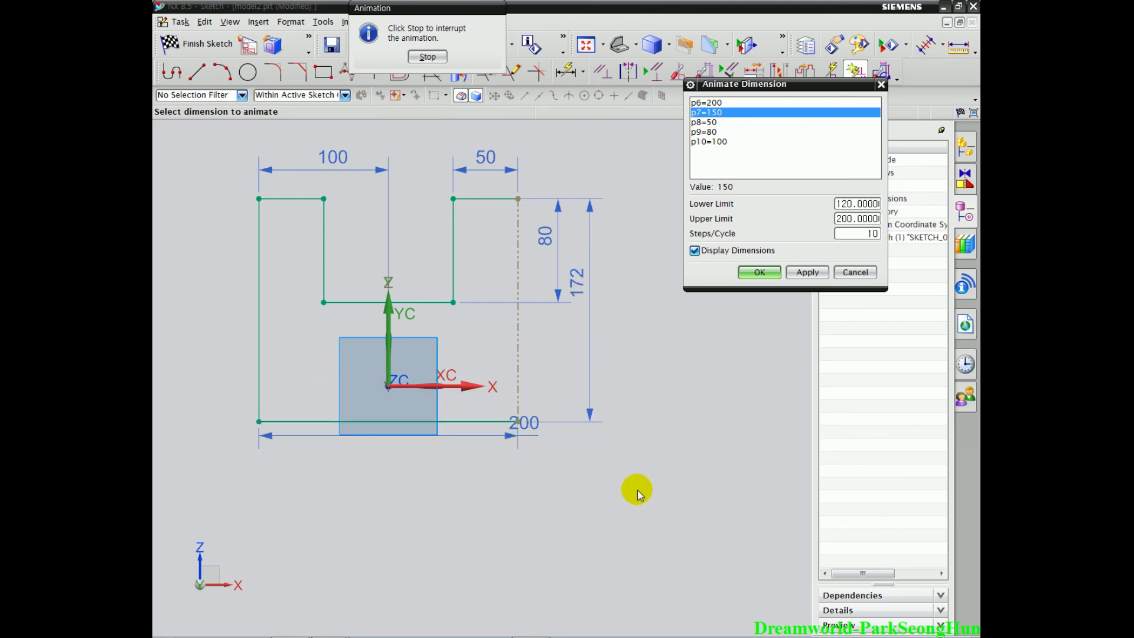
left_click(427, 57)
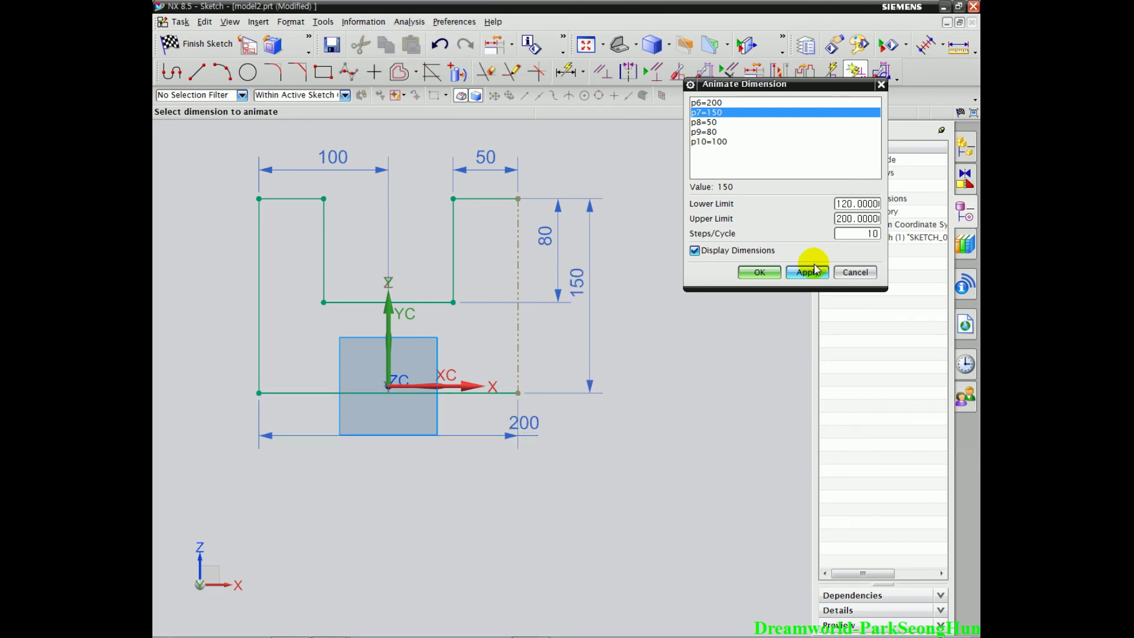
- Run the height animation one last time while accepting the Animate Dimension settings, stop it and fit the sketch in view
left_click(759, 270)
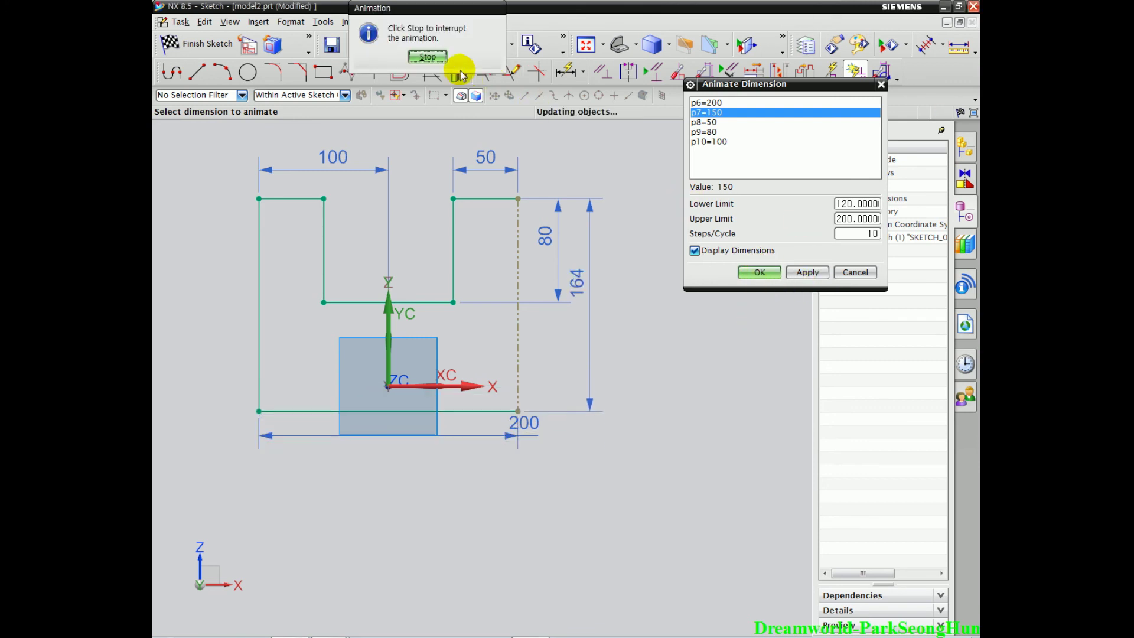
left_click(428, 57)
mouse_move(664, 255)
middle_mouse_down("shift")
mouse_move(702, 307)
mouse_move(699, 267)
middle_mouse_up("shift")
key("ctrl+f")
middle_click_drag(653, 220, 587, 212, "shift")
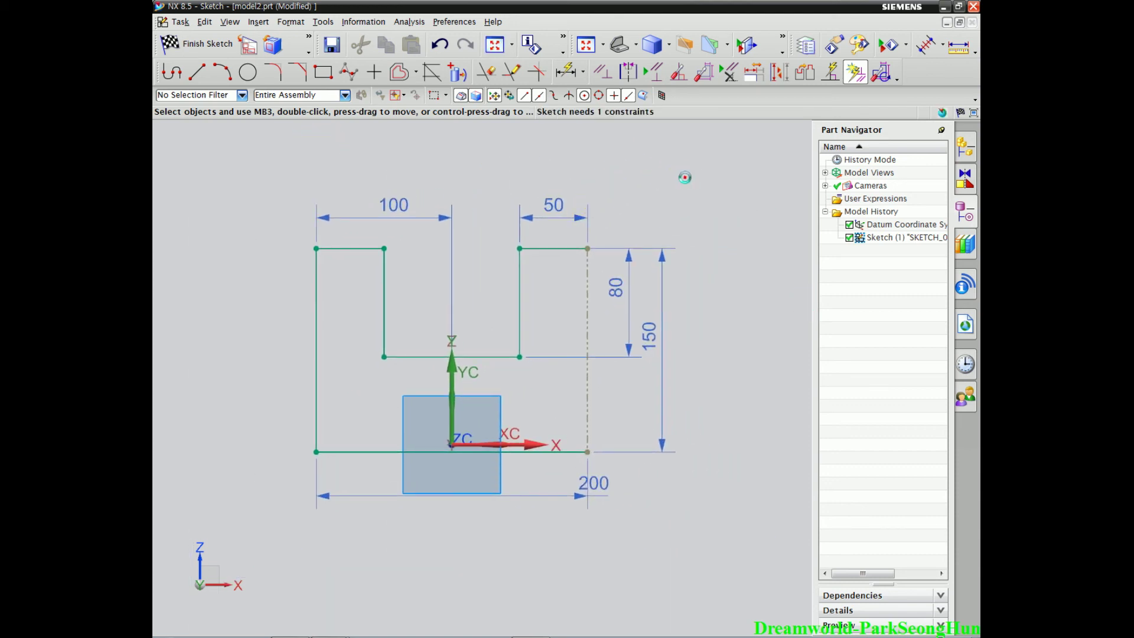